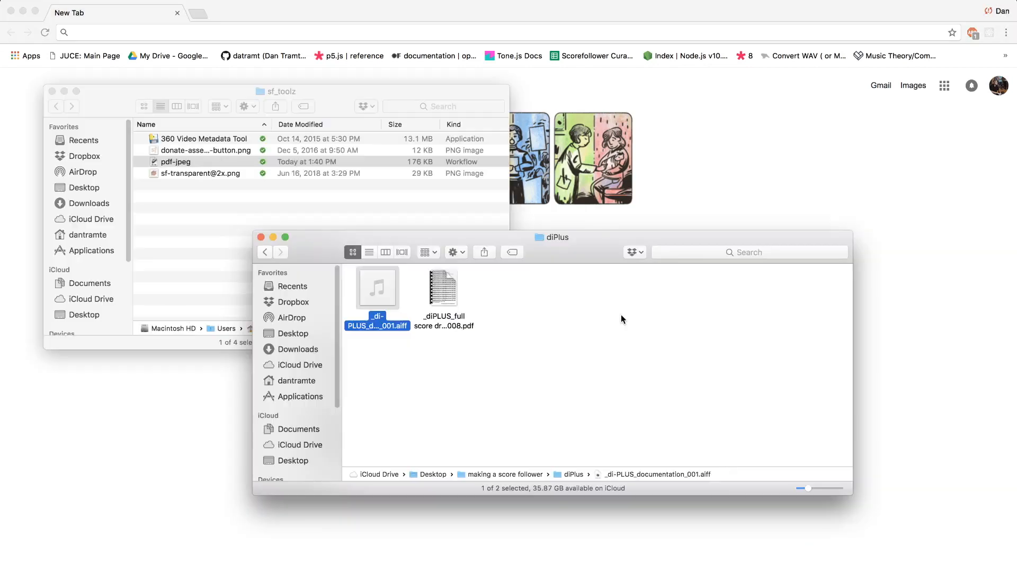
# Open the pdf-jpeg workflow from the sf_toolz folder in Automator.
pyautogui.press('Right')
pyautogui.press('Left')
pyautogui.click(217, 208)
pyautogui.doubleClick(181, 162)
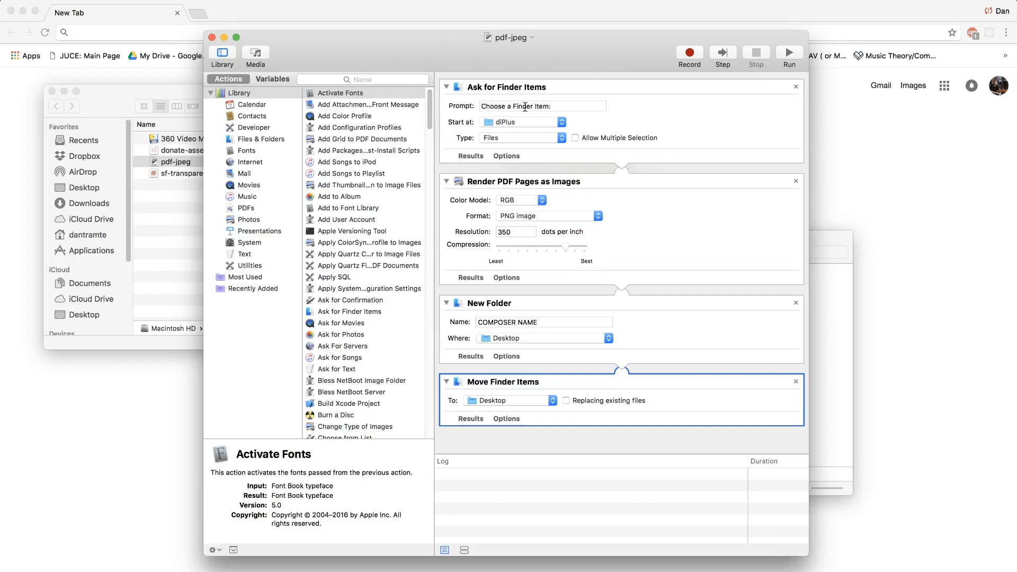
# Check the image format choices and the resolution setting in the Render PDF Pages as Images action.
pyautogui.click(532, 217)
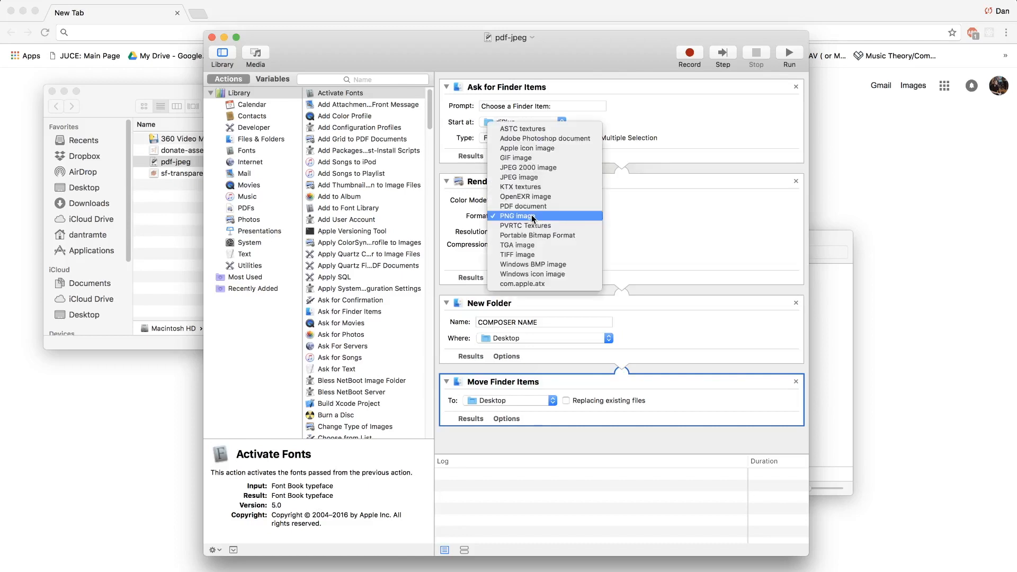
pyautogui.click(634, 217)
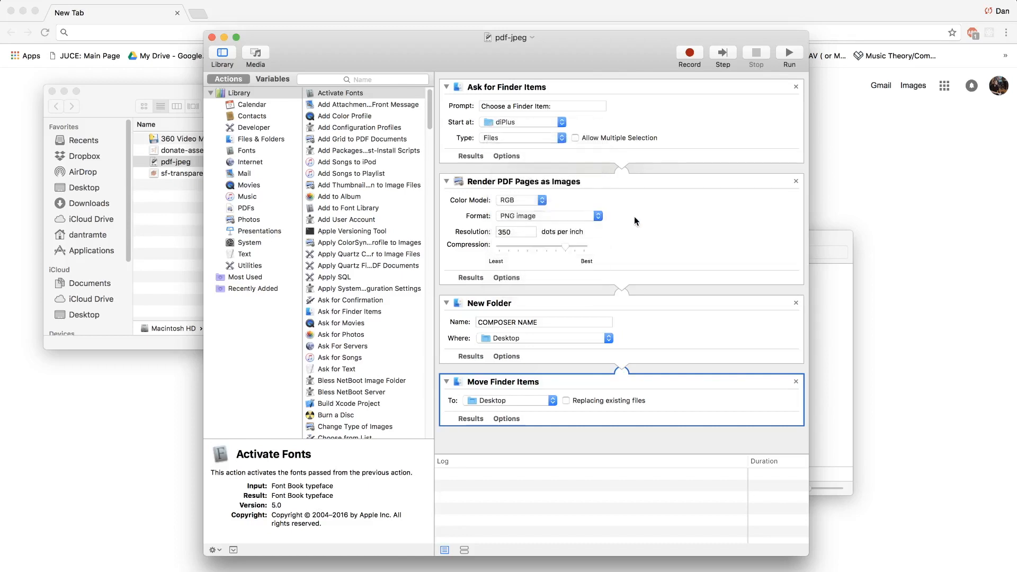
pyautogui.doubleClick(521, 231)
# Set the name in the workflow's New Folder action to diPLUS.
pyautogui.doubleClick(550, 324)
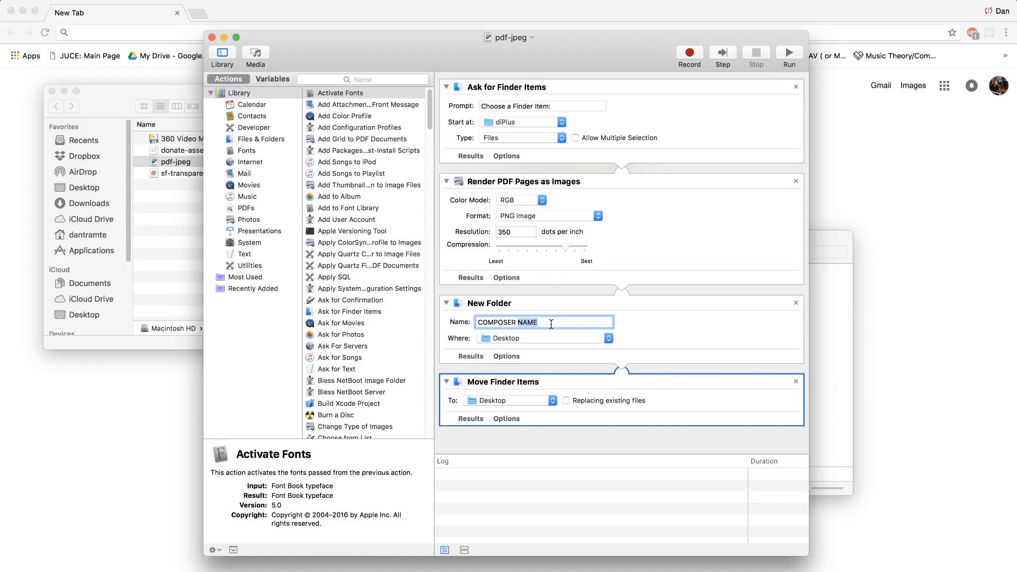
pyautogui.press('super+a')
pyautogui.write('diP')
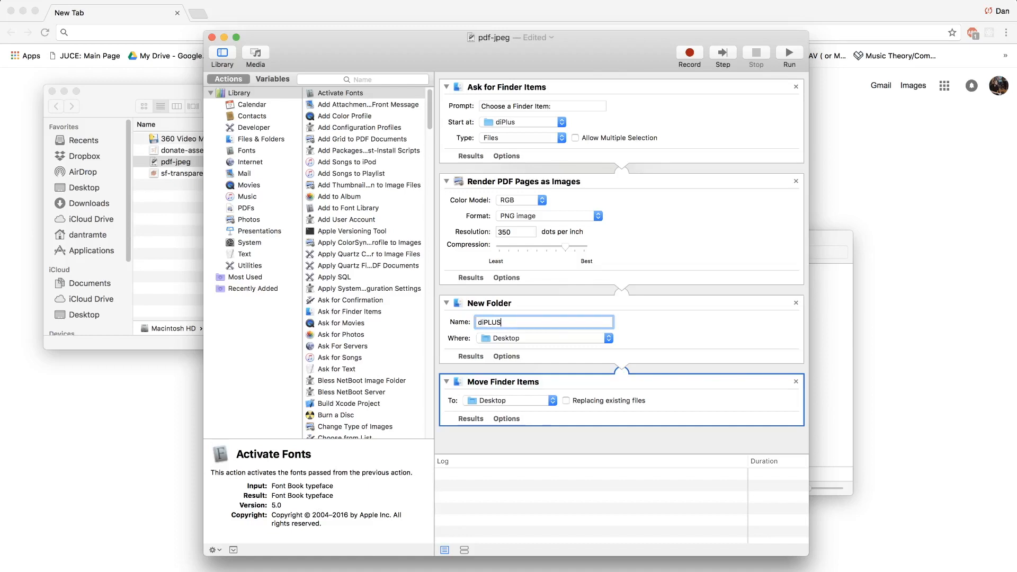
pyautogui.click(733, 320)
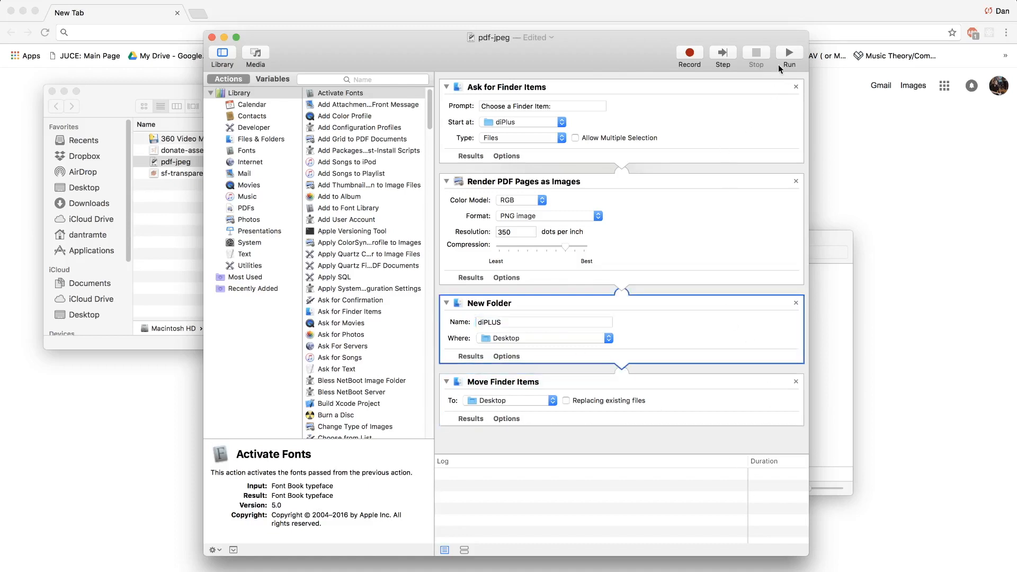
# Run the workflow on the full score draft 008 PDF in the diPlus folder.
pyautogui.click(789, 53)
pyautogui.click(553, 142)
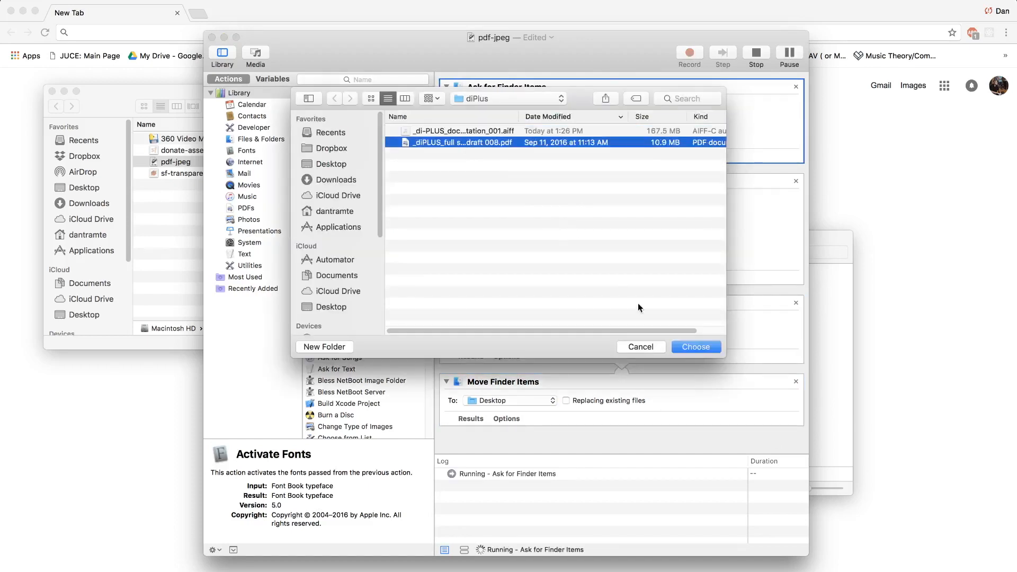
pyautogui.click(692, 344)
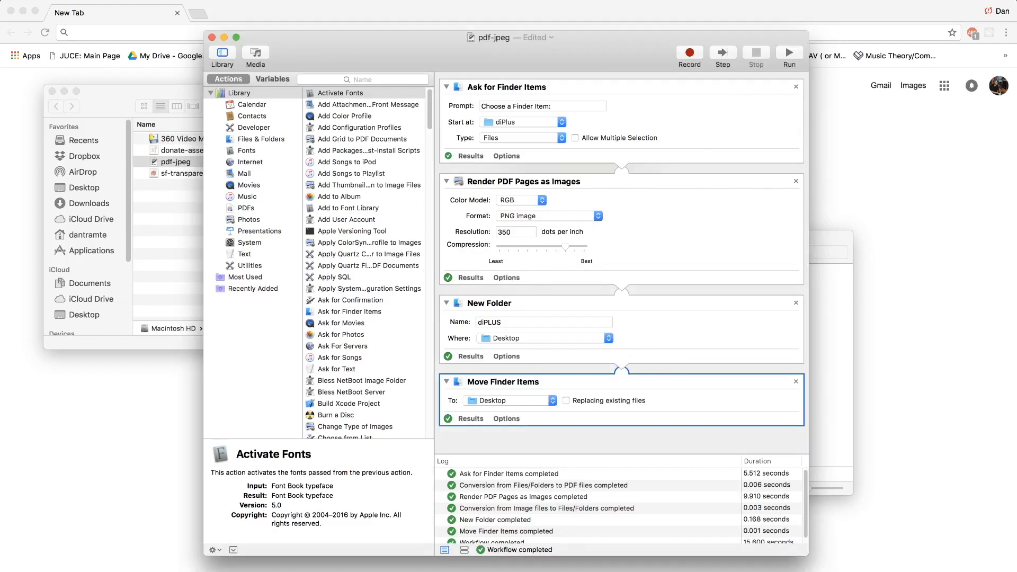
# Bring the new diPLUS image folder into view and rename the unnumbered page image as _diPLUS_full score draft 008 1.png.
pyautogui.moveTo(826, 127); pyautogui.dragTo(768, 205)
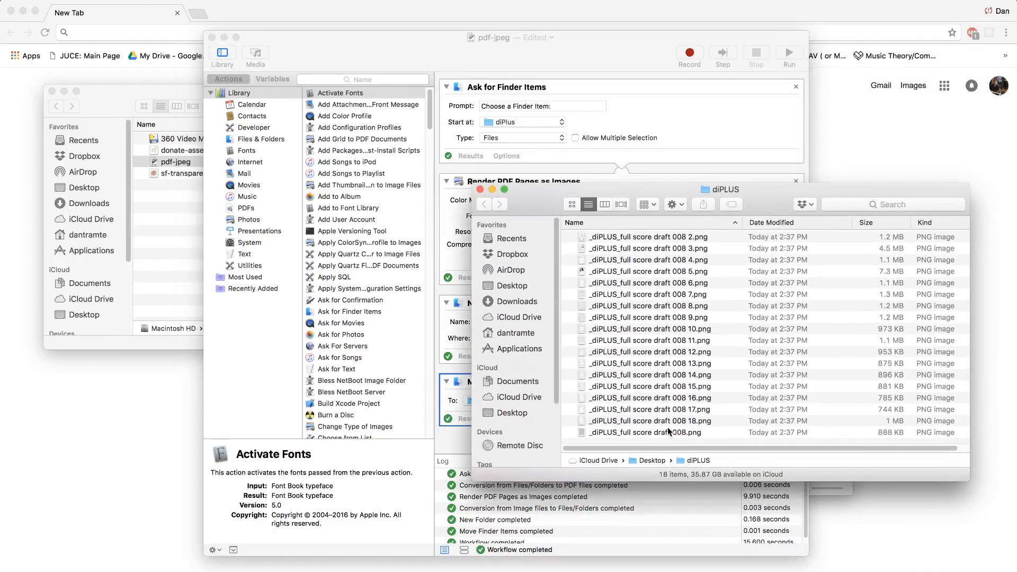
pyautogui.click(669, 432)
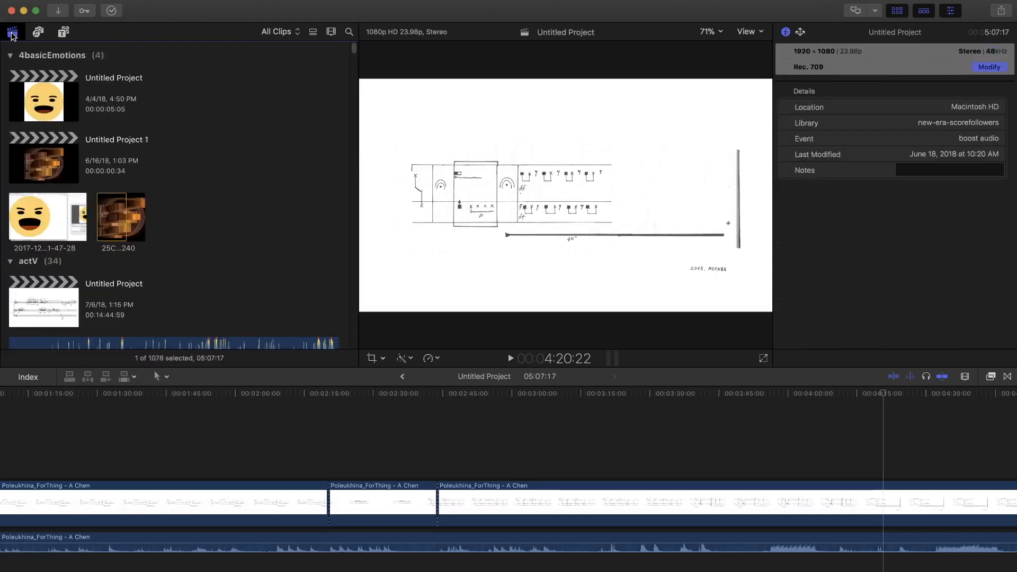
# In Final Cut Pro, create an event named diPLUS with a new 1080p HD, 1920x1080, 30p project in the new-era-scorefollowers library.
pyautogui.click(72, 62)
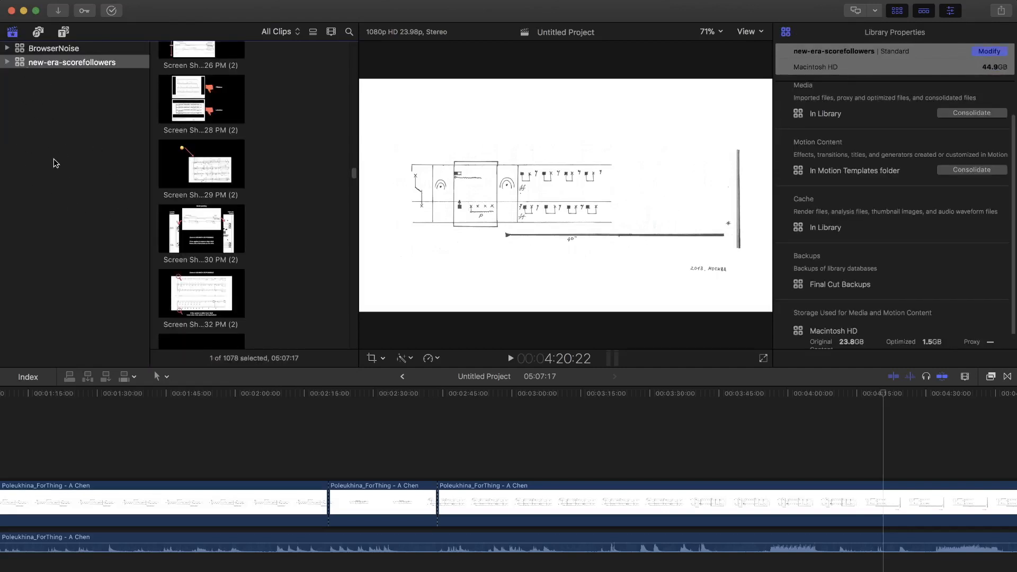
pyautogui.rightClick(44, 86)
pyautogui.rightClick(44, 65)
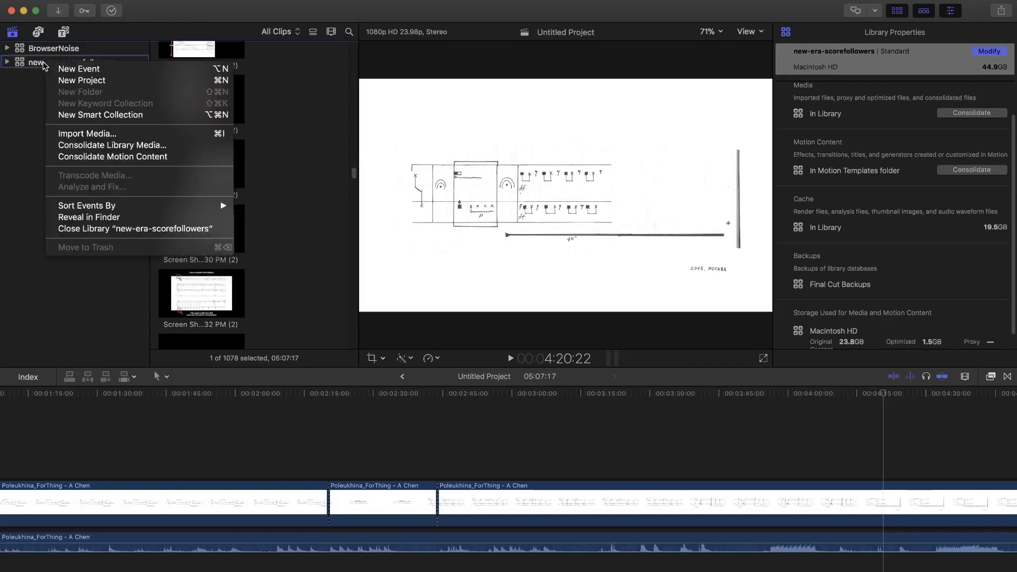
pyautogui.click(40, 63)
pyautogui.rightClick(33, 65)
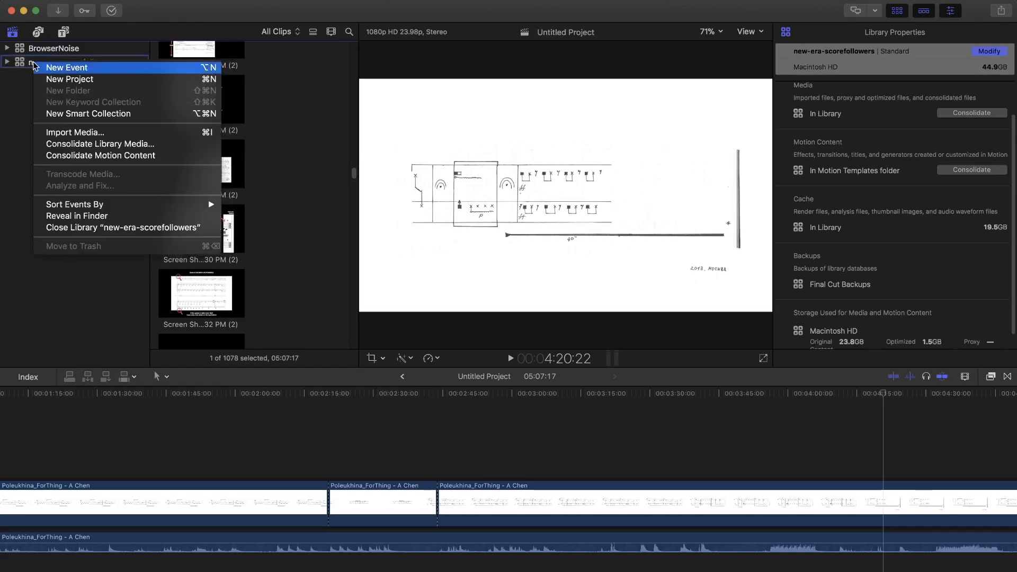
pyautogui.click(123, 73)
pyautogui.doubleClick(467, 31)
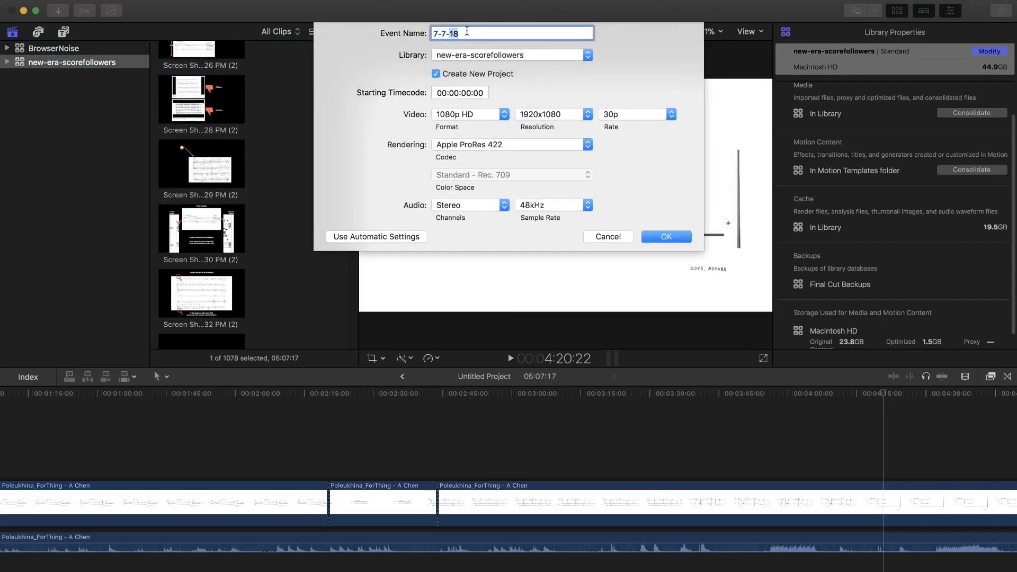
pyautogui.tripleClick(468, 31)
pyautogui.write('diPLUS')
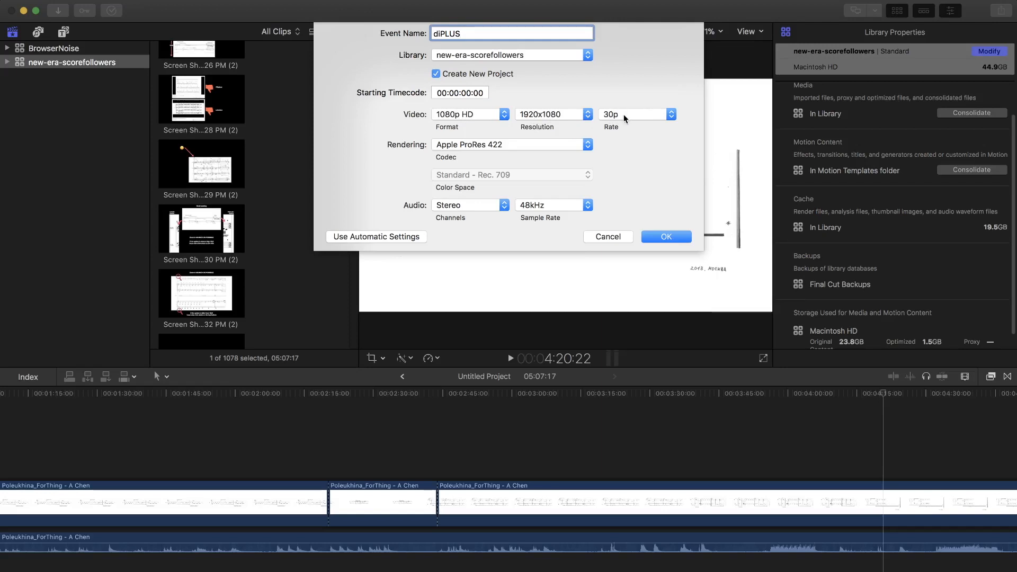
pyautogui.click(640, 118)
pyautogui.click(638, 119)
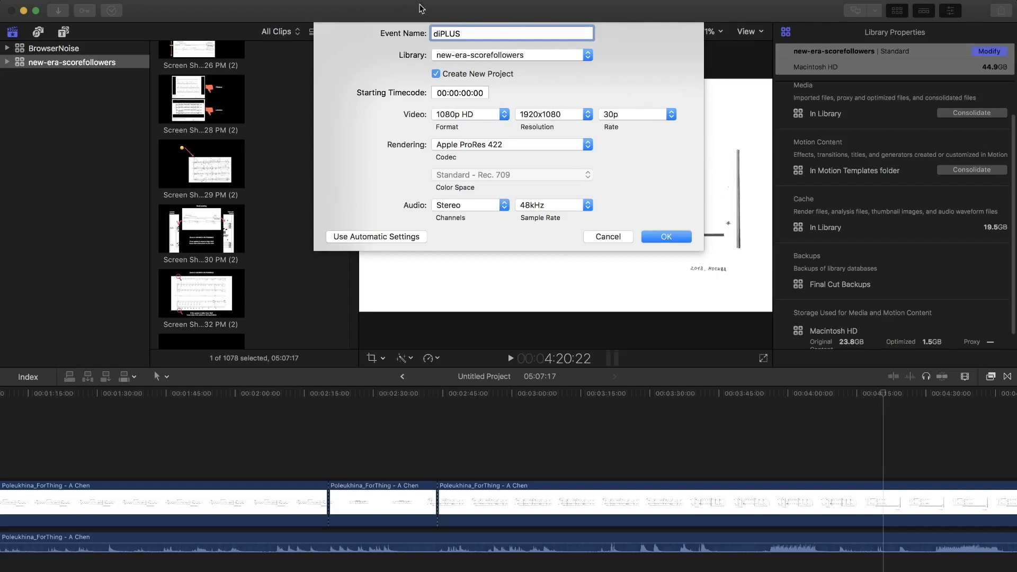
pyautogui.click(667, 243)
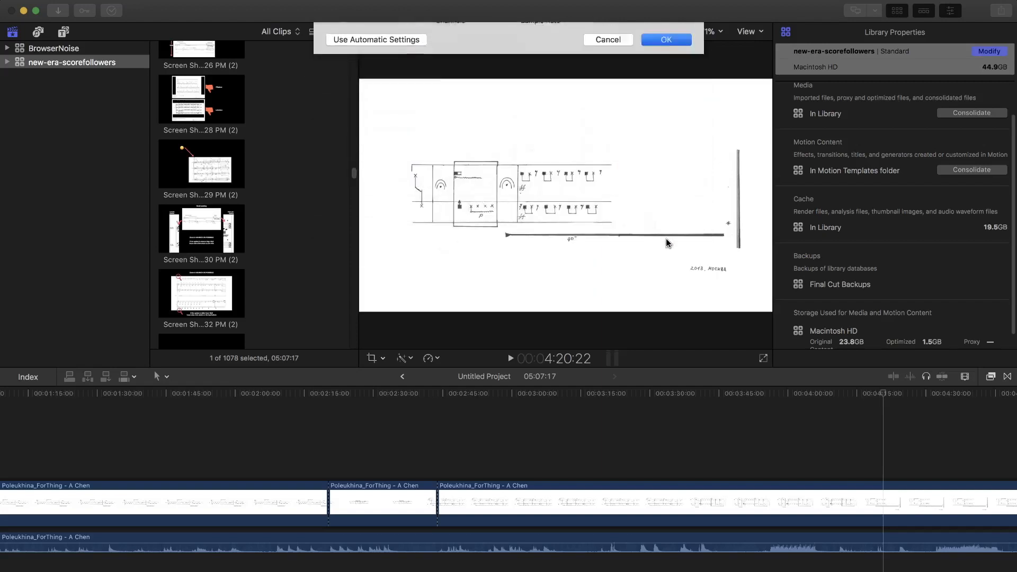
# Rename the untitled project in the diPLUS event as diPLUS.
pyautogui.click(56, 257)
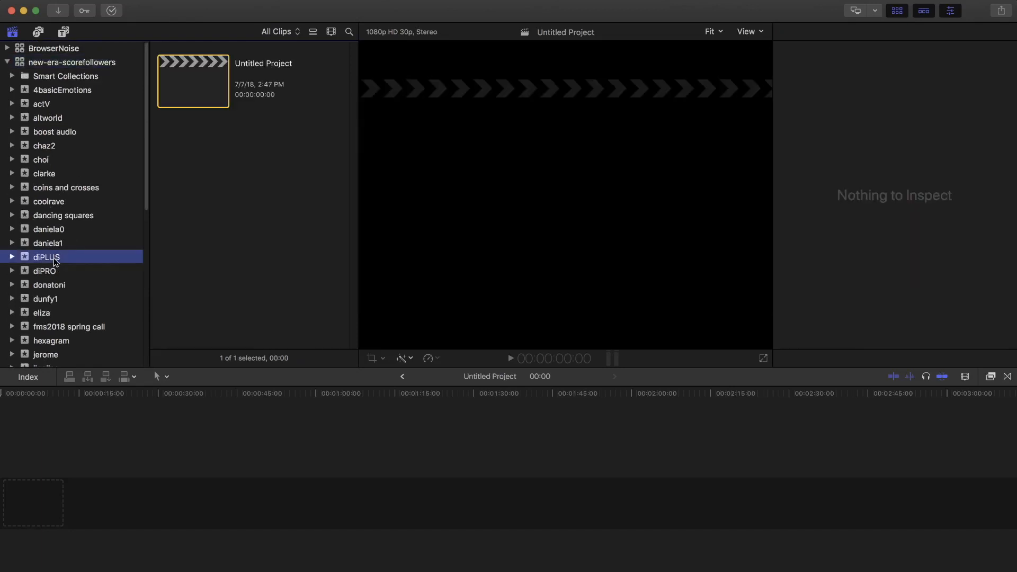
pyautogui.click(258, 64)
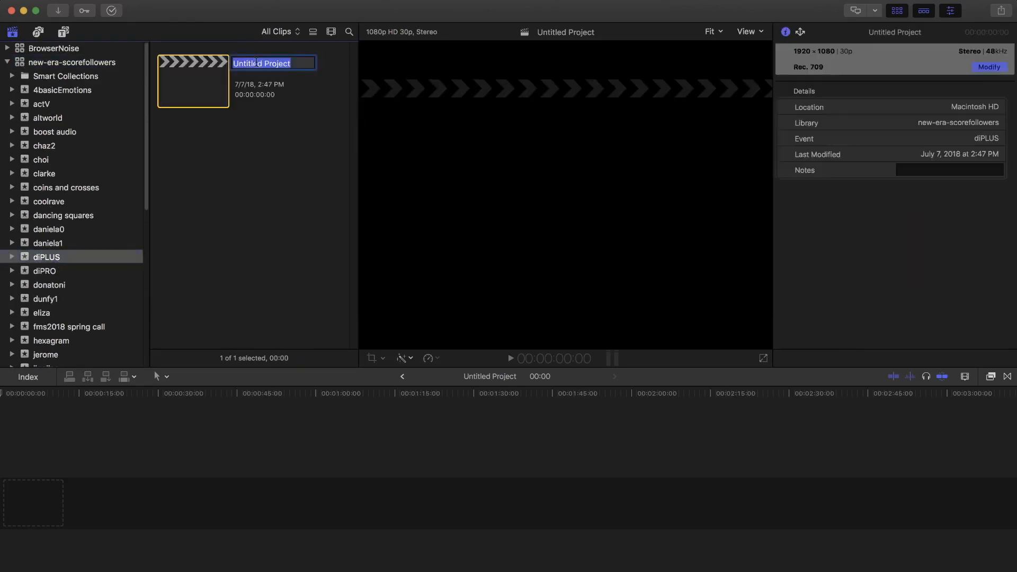
pyautogui.write('diPLUS')
pyautogui.press('Return')
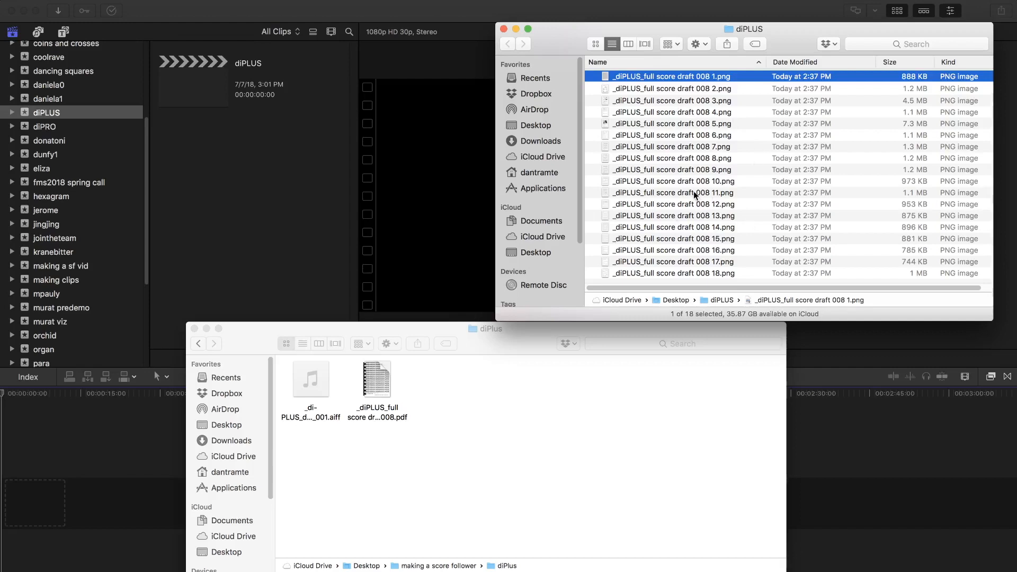
# Add all 18 score page PNGs from the diPLUS folder to the timeline and attach the _di-PLUS documentation AIFF audio below them.
pyautogui.press('super+a')
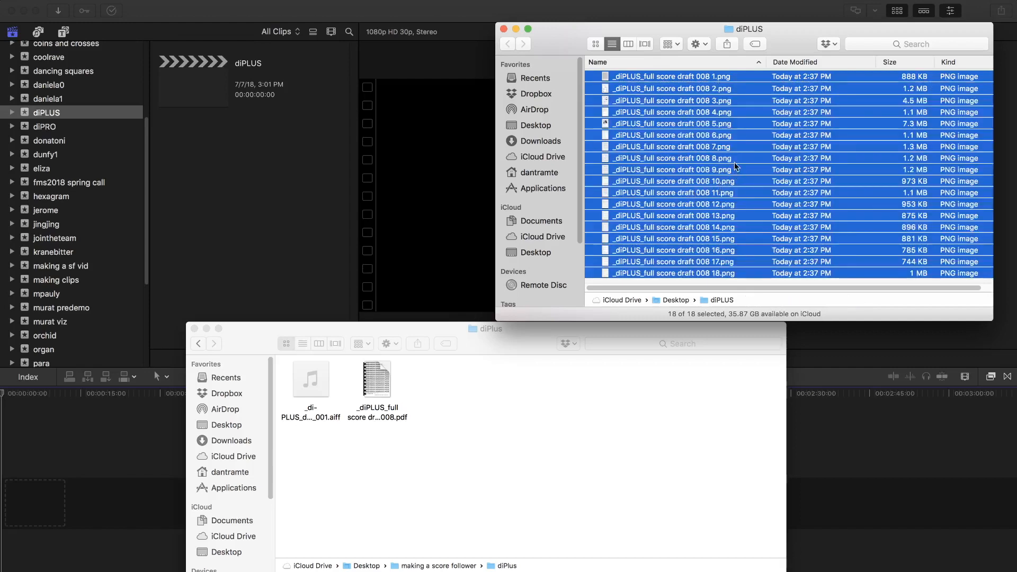
pyautogui.moveTo(728, 154); pyautogui.dragTo(128, 477)
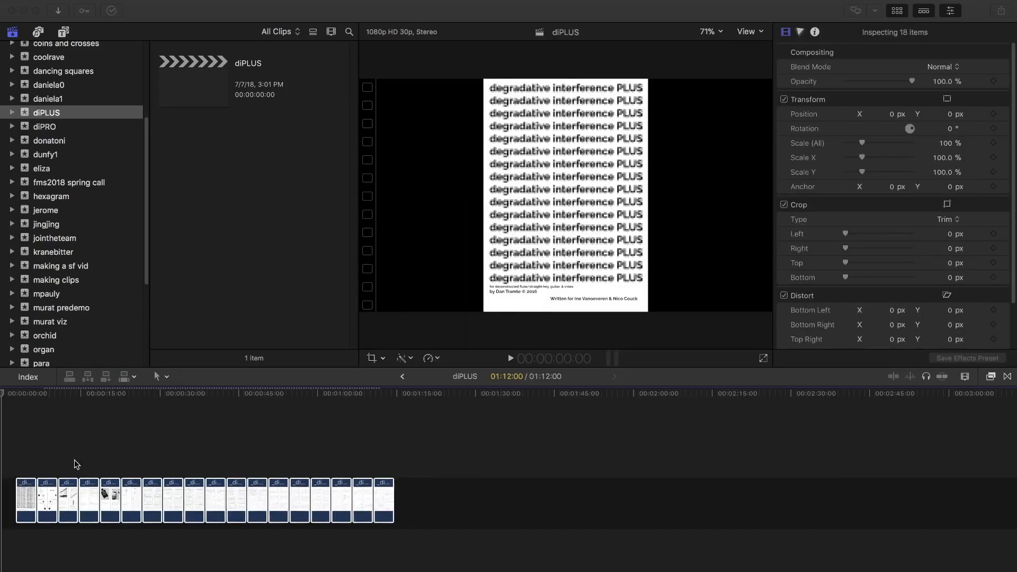
pyautogui.press('super+Tab')
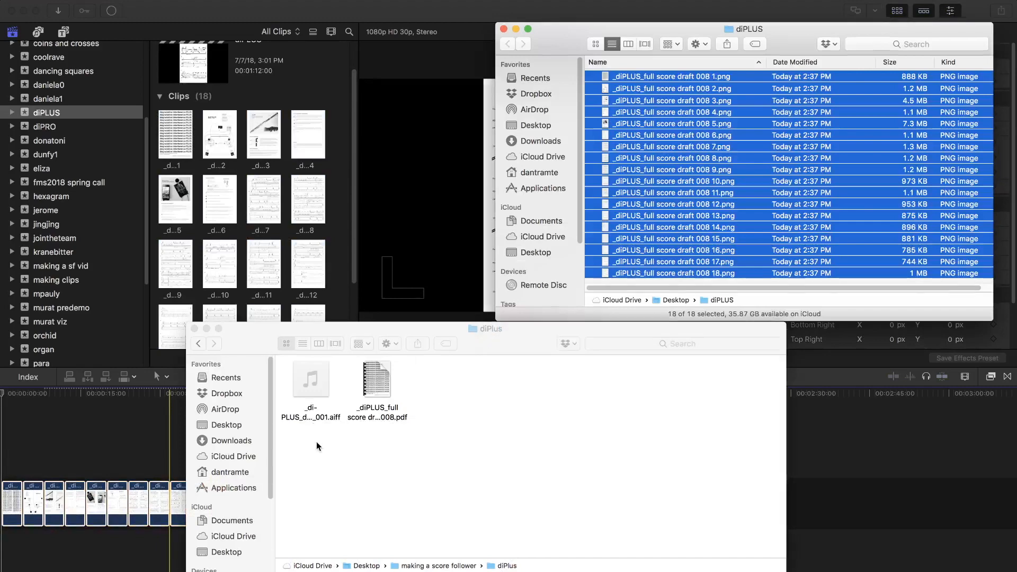
pyautogui.click(313, 377)
pyautogui.moveTo(313, 377); pyautogui.dragTo(212, 544)
# Align the audio's start with score page 7 and move the first six pages behind the last score page.
pyautogui.hscroll(-1, 116, 545)
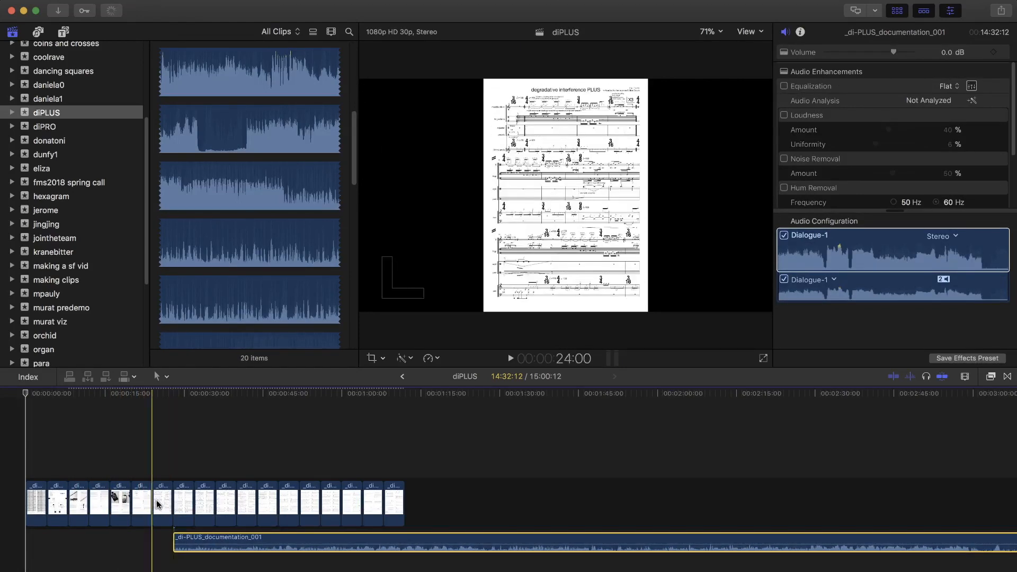
pyautogui.moveTo(196, 544); pyautogui.dragTo(175, 544)
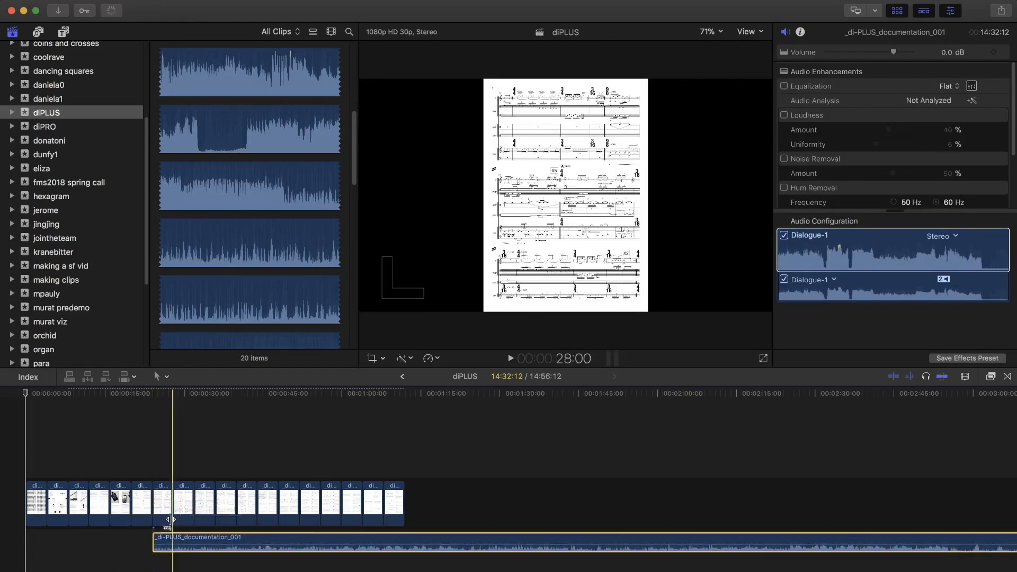
pyautogui.moveTo(146, 459); pyautogui.dragTo(291, 501)
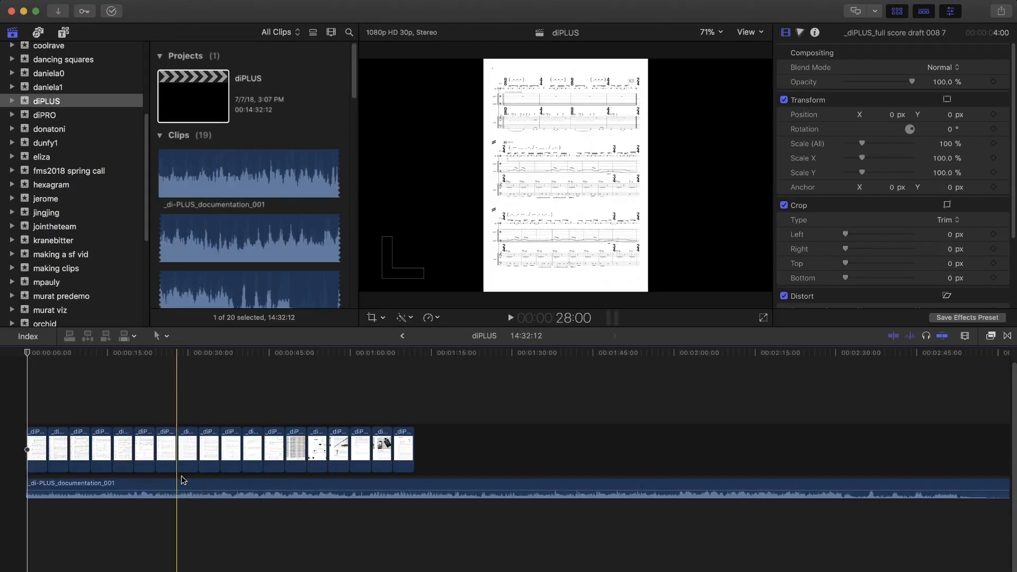
# Place the Grey Scale solid generator between the score pages and the audio from the timeline's start, about 2:06 long.
pyautogui.click(63, 33)
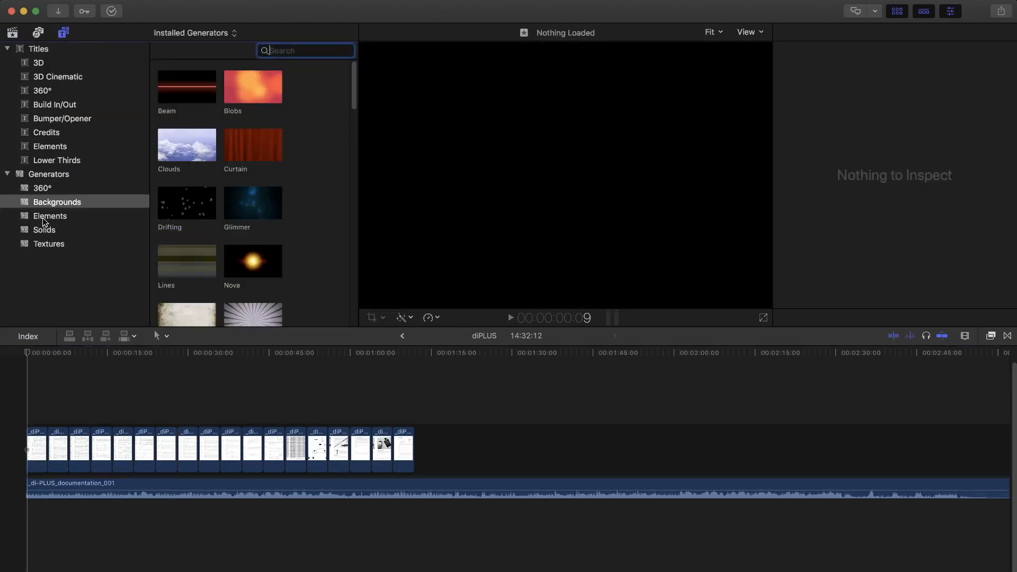
pyautogui.click(44, 232)
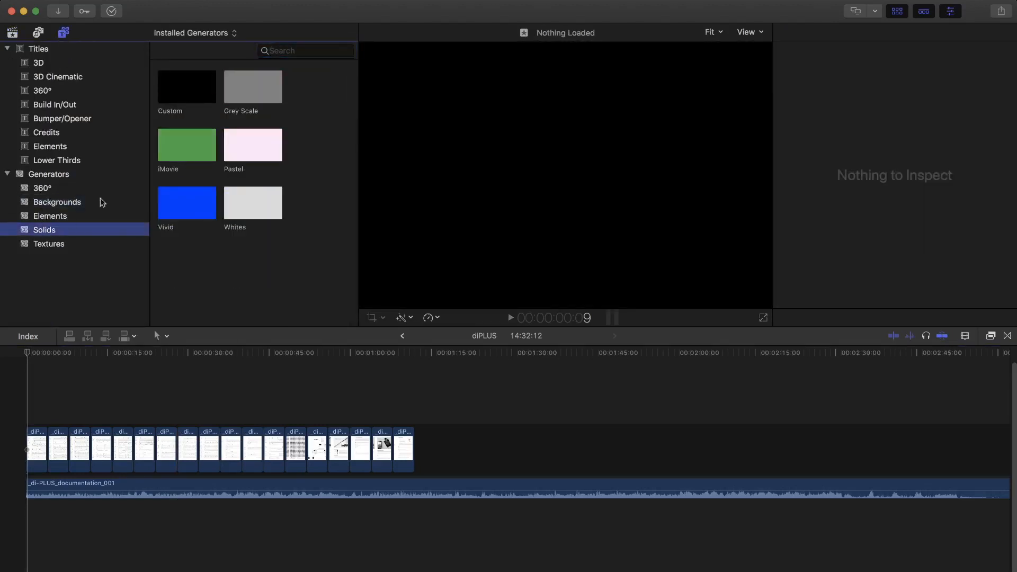
pyautogui.click(257, 88)
pyautogui.moveTo(257, 88); pyautogui.dragTo(704, 489)
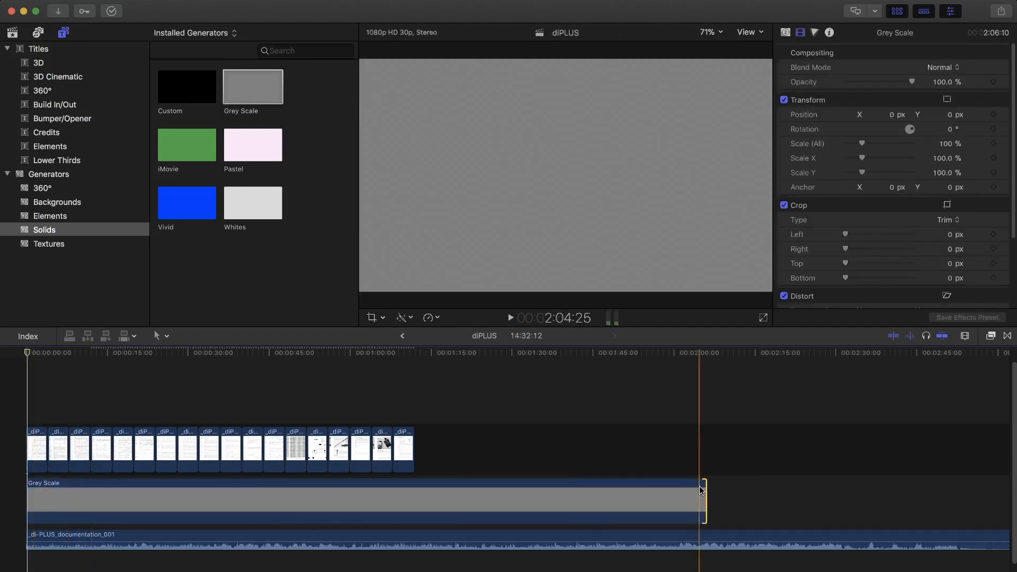
# Extend the Grey Scale background clip to the end of the audio clip.
pyautogui.press('super+minus')
pyautogui.press('super+minus')
pyautogui.press('super+minus')
pyautogui.press('super+minus')
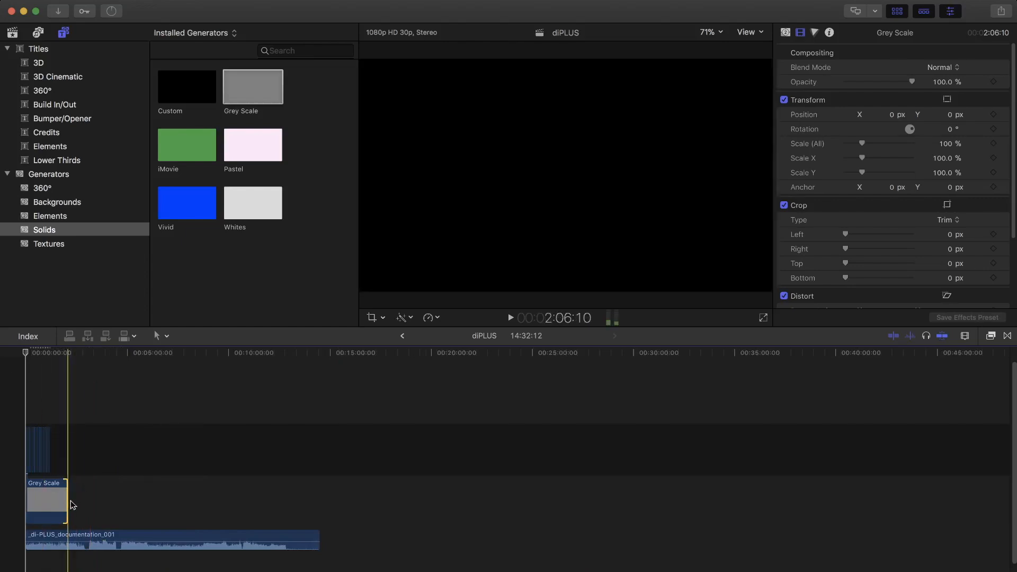
pyautogui.moveTo(66, 503); pyautogui.dragTo(320, 506)
pyautogui.press('super+equal')
pyautogui.press('super+equal')
pyautogui.press('super+equal')
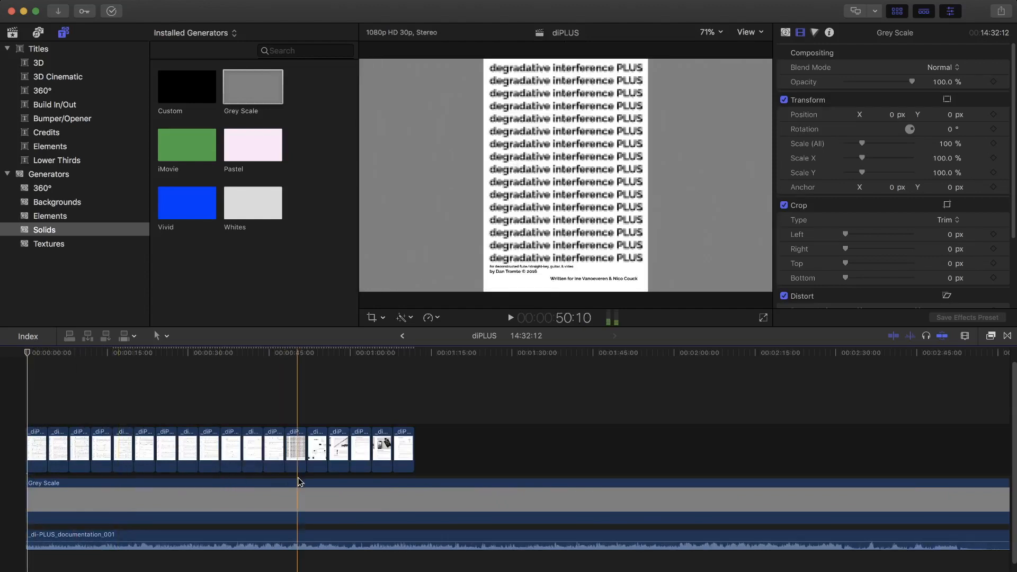
# Disable the _di-PLUS_documentation_001 audio clip and select the title page clip.
pyautogui.click(206, 540)
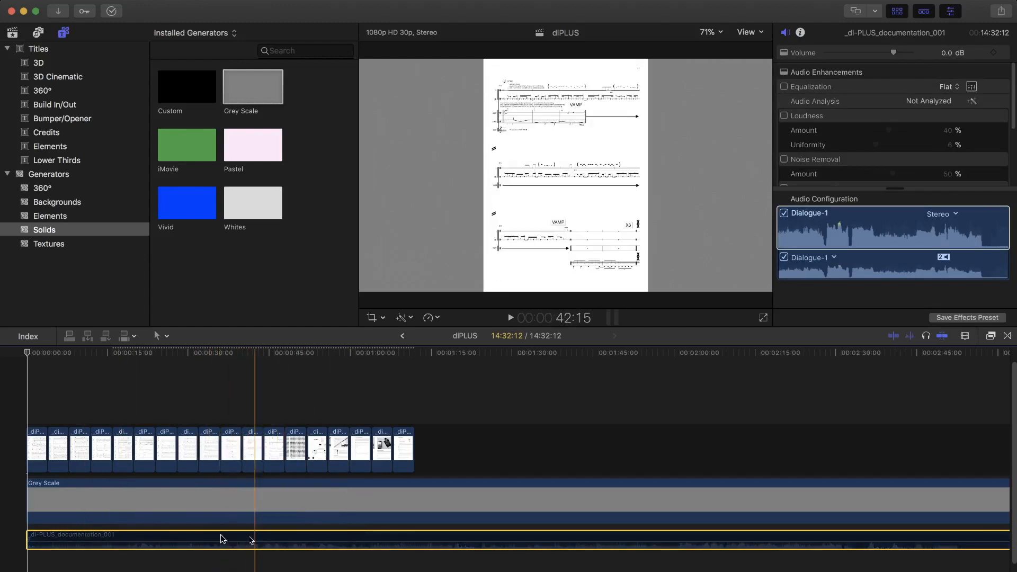
pyautogui.click(295, 448)
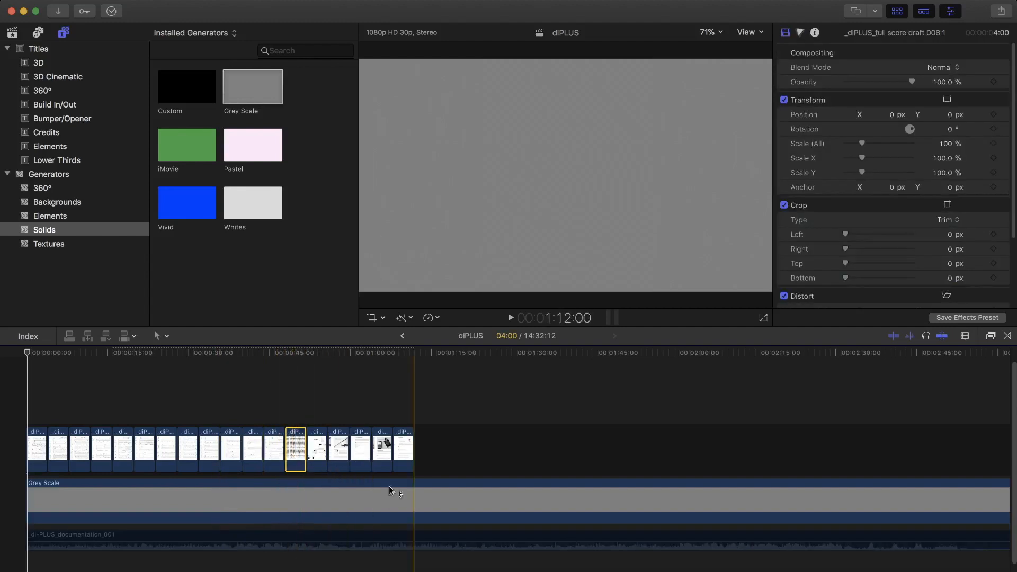
# Set the Grey Scale background generator's level to 100% for a white backdrop.
pyautogui.press('super+minus')
pyautogui.press('super+minus')
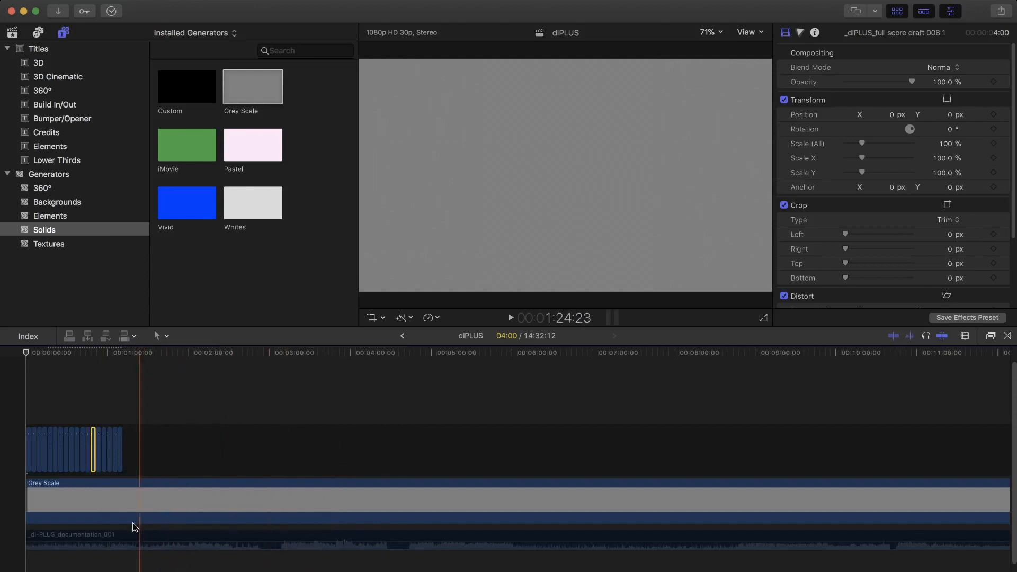
pyautogui.click(47, 507)
pyautogui.click(36, 506)
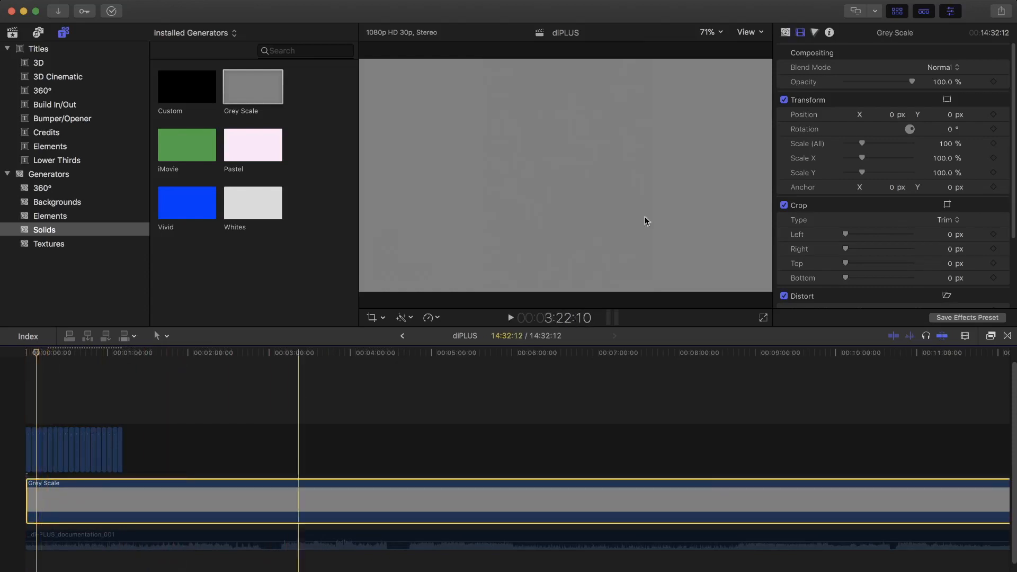
pyautogui.click(785, 34)
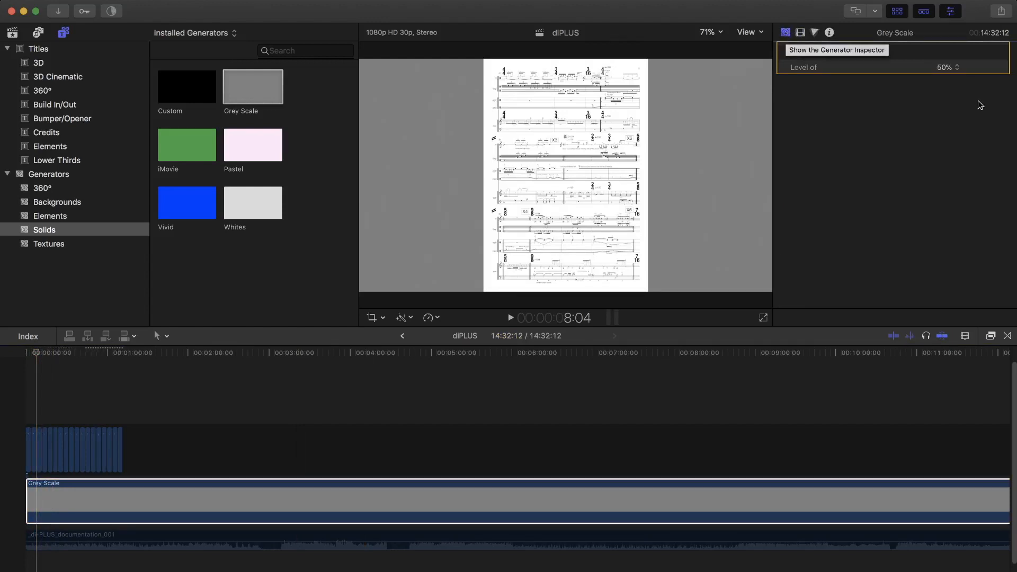
pyautogui.click(951, 67)
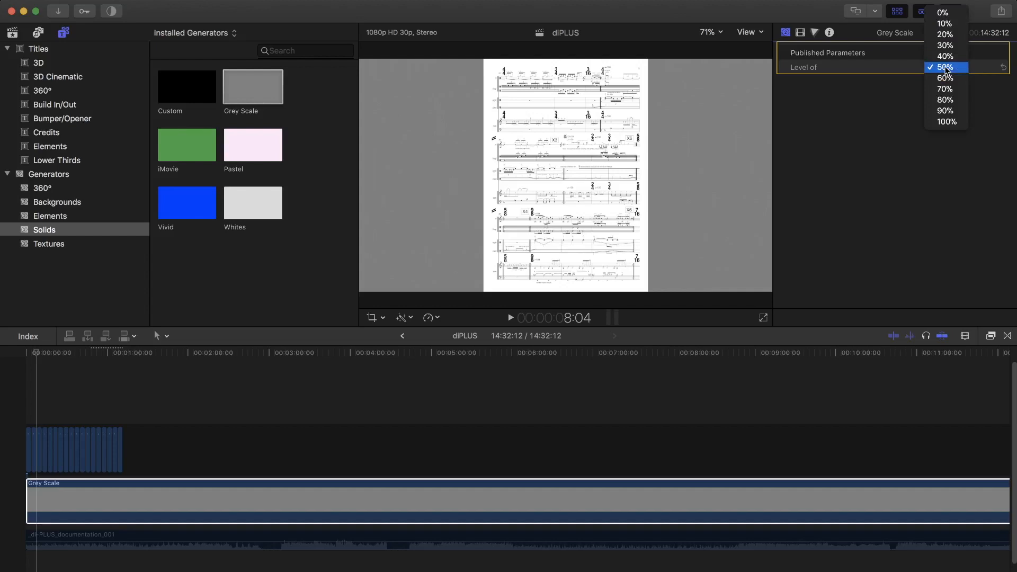
pyautogui.click(946, 121)
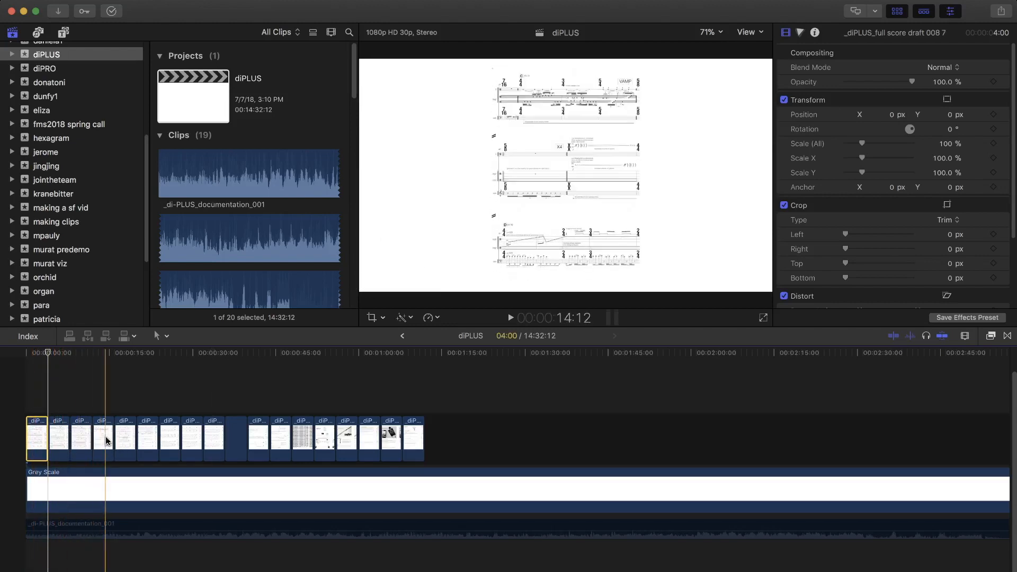
# Set the duration of the first twelve score page clips, starting with page 7, to 1:00:00 each.
pyautogui.press('super+minus')
pyautogui.press('super+minus')
pyautogui.press('super+minus')
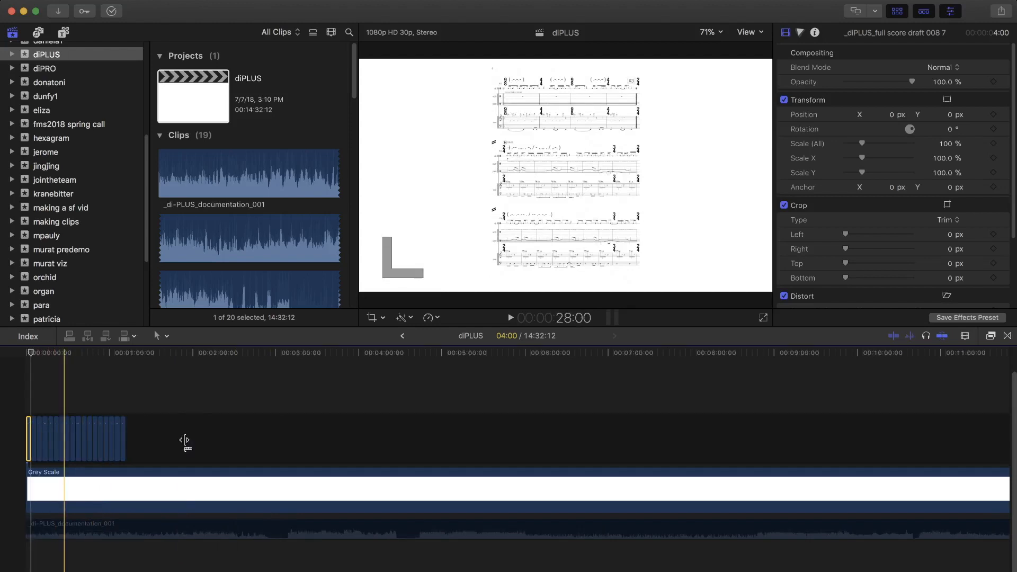
pyautogui.press('super+equal')
pyautogui.press('super+equal')
pyautogui.press('super+equal')
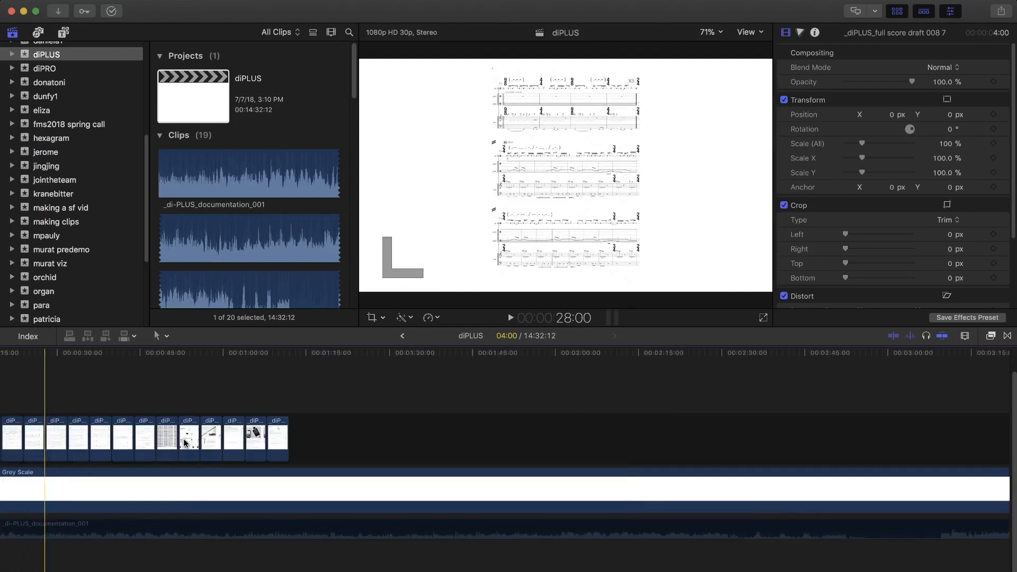
pyautogui.moveTo(30, 403); pyautogui.dragTo(292, 456)
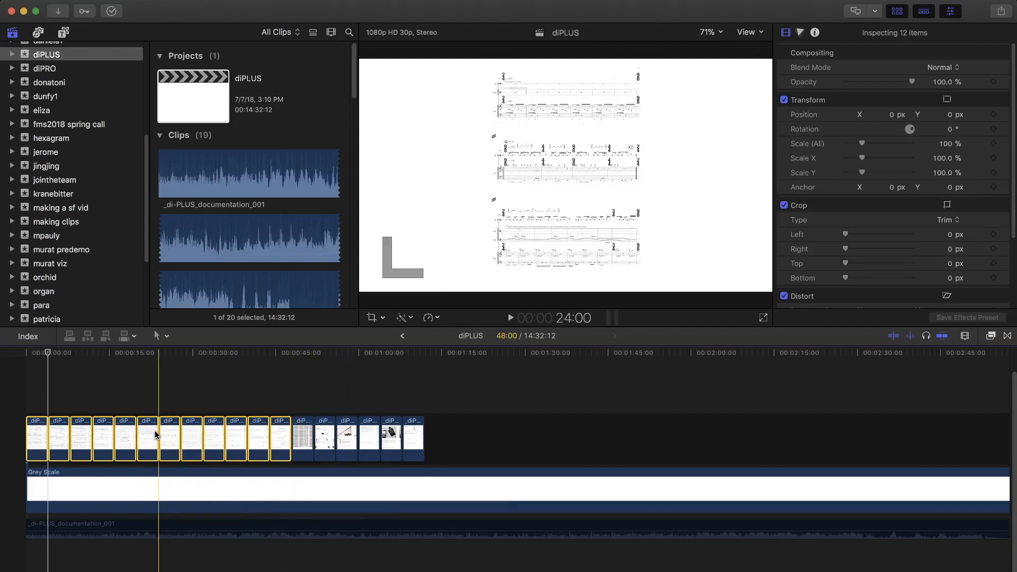
pyautogui.click(566, 319)
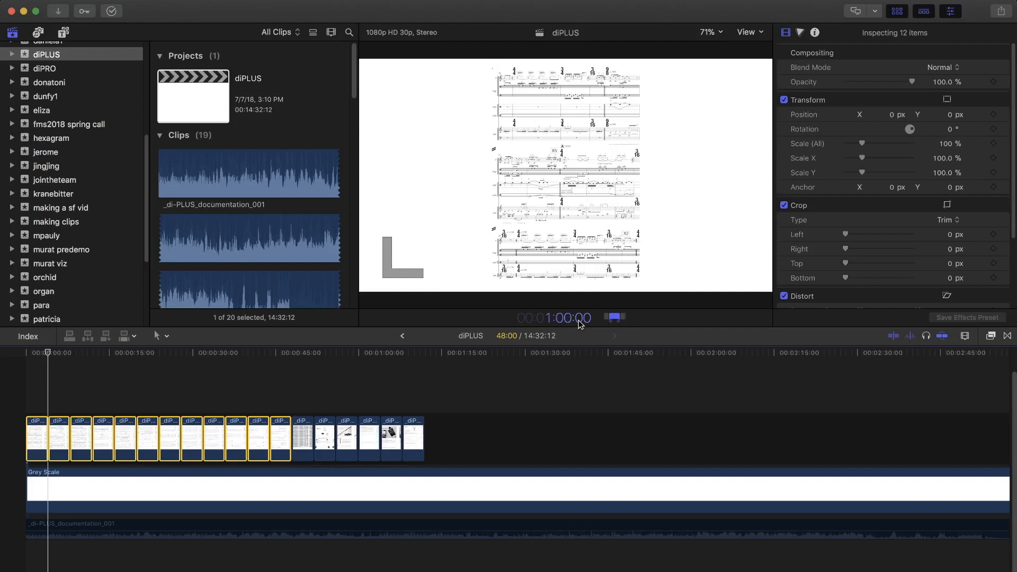
pyautogui.press('Return')
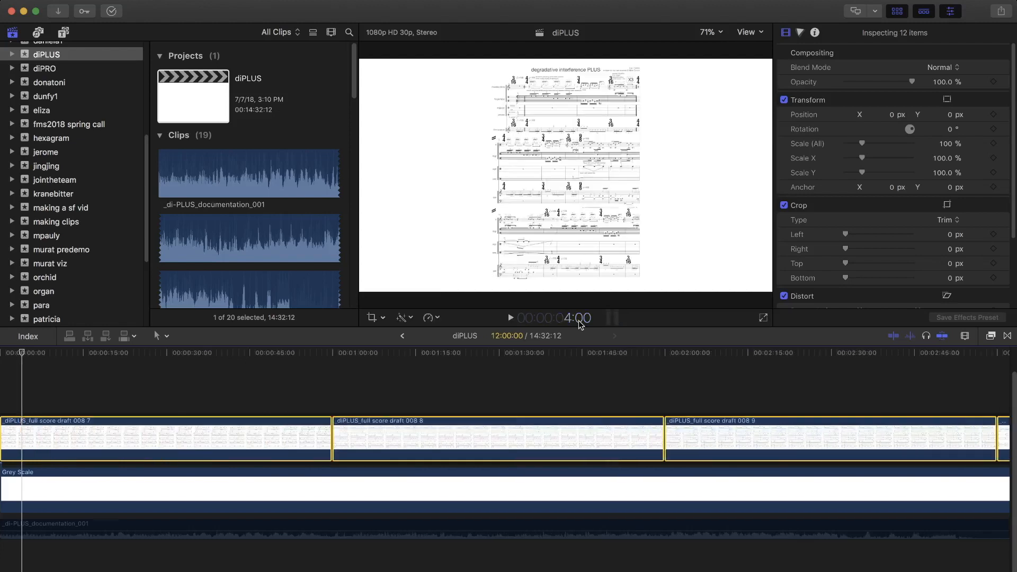
# Examine the lengthened score page clips along the timeline, checking pages 7, 8 and 9.
pyautogui.press('super+minus')
pyautogui.press('super+minus')
pyautogui.press('super+minus')
pyautogui.press('super+equal')
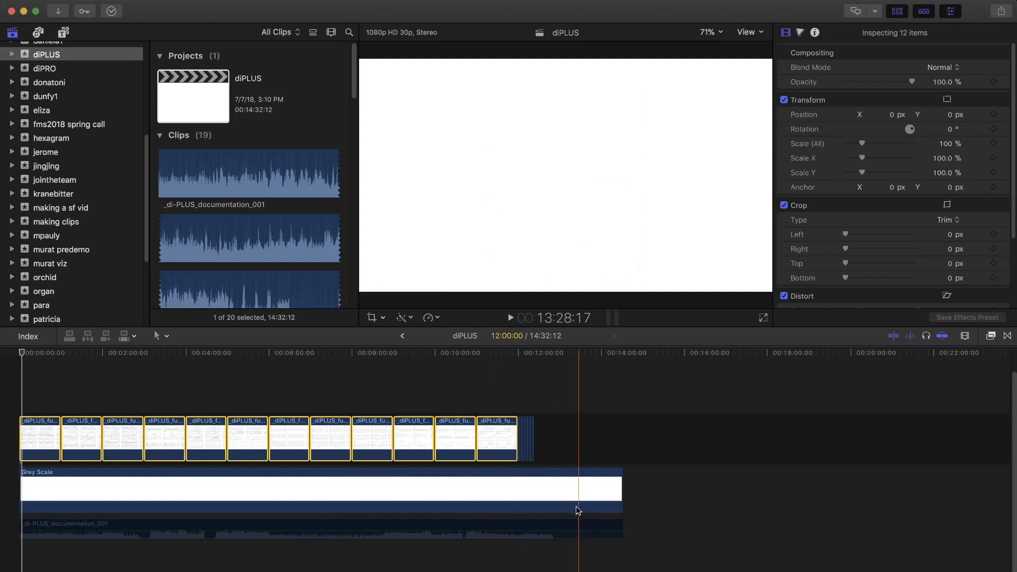
pyautogui.press('super+equal')
pyautogui.press('super+equal')
pyautogui.click(239, 470)
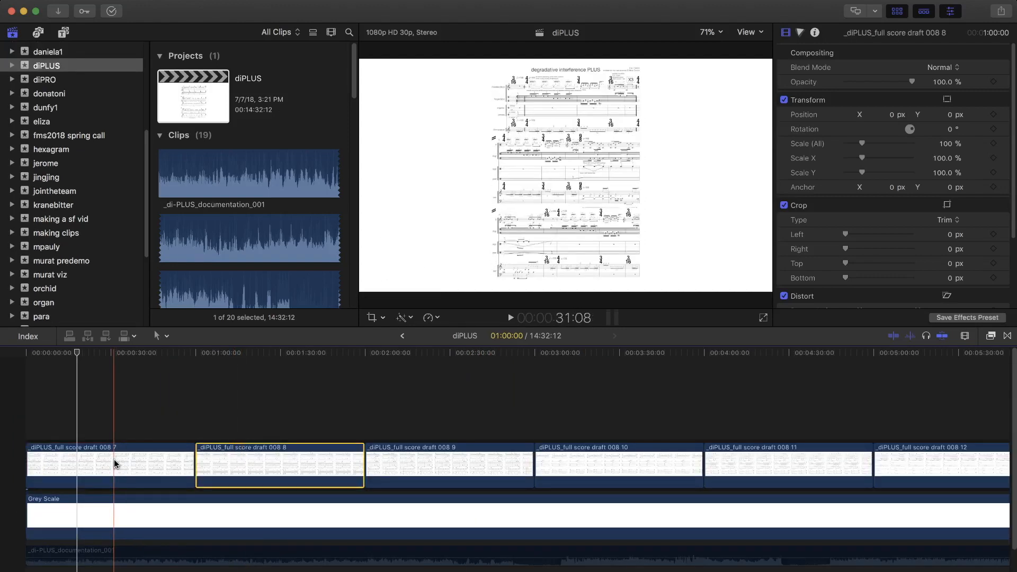
pyautogui.click(191, 470)
pyautogui.click(269, 469)
pyautogui.click(440, 466)
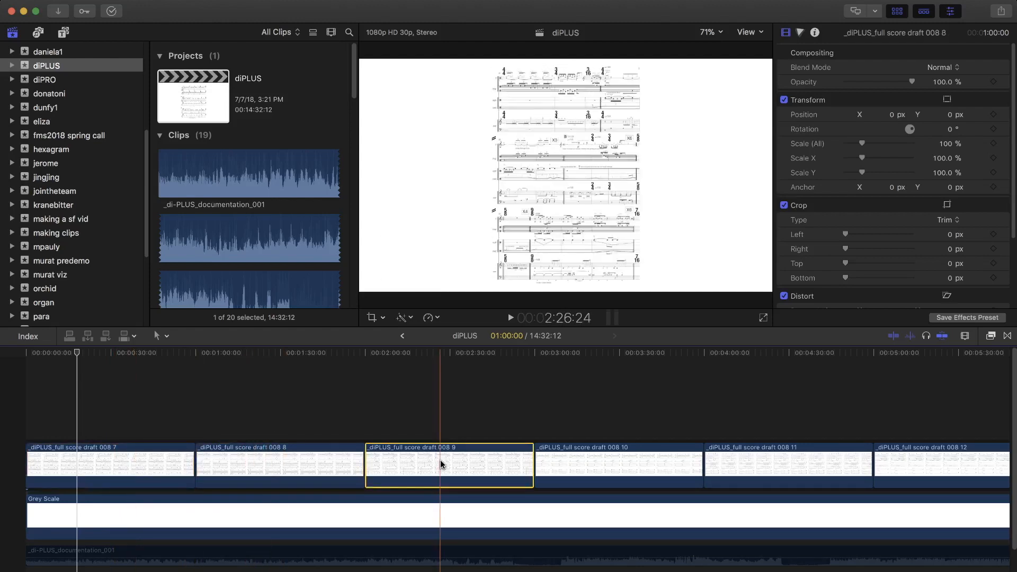
pyautogui.click(311, 466)
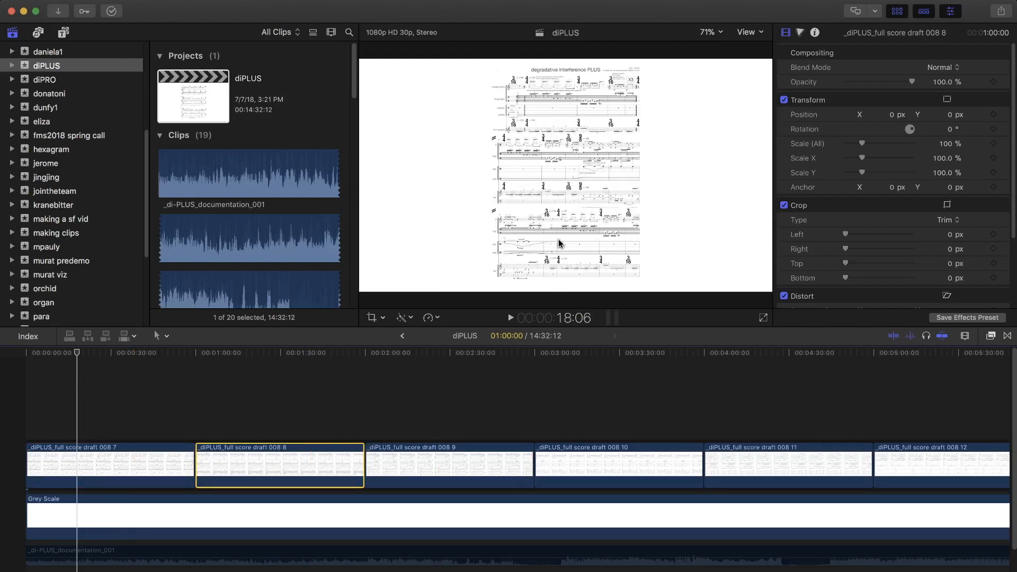
# Split the score page 7 clip into three segments with the Blade tool, at about 18 and 38 seconds.
pyautogui.click(135, 453)
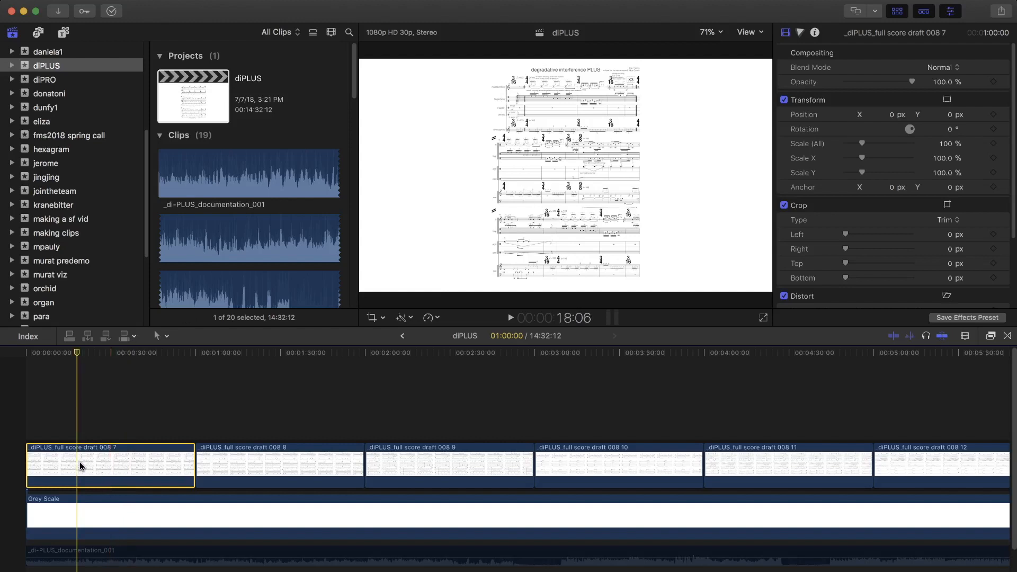
pyautogui.press('super+equal')
pyautogui.press('super+equal')
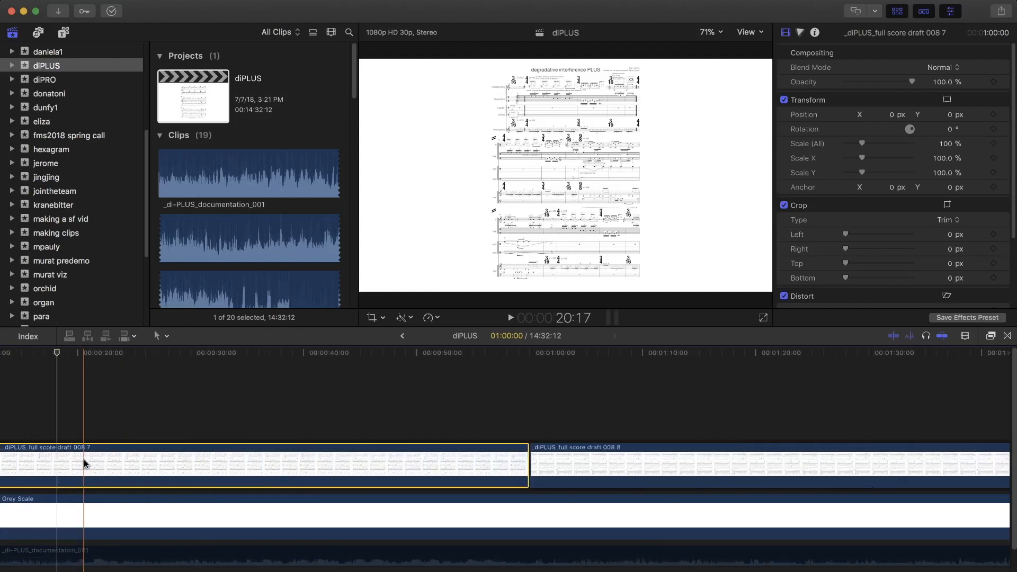
pyautogui.hscroll(-4, 64, 473)
pyautogui.press('super+minus')
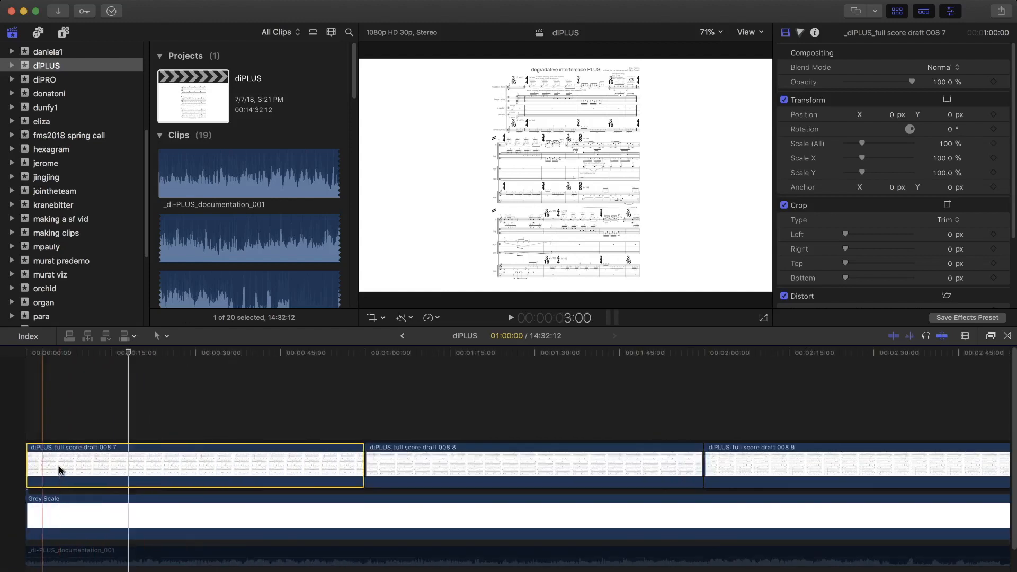
pyautogui.click(115, 392)
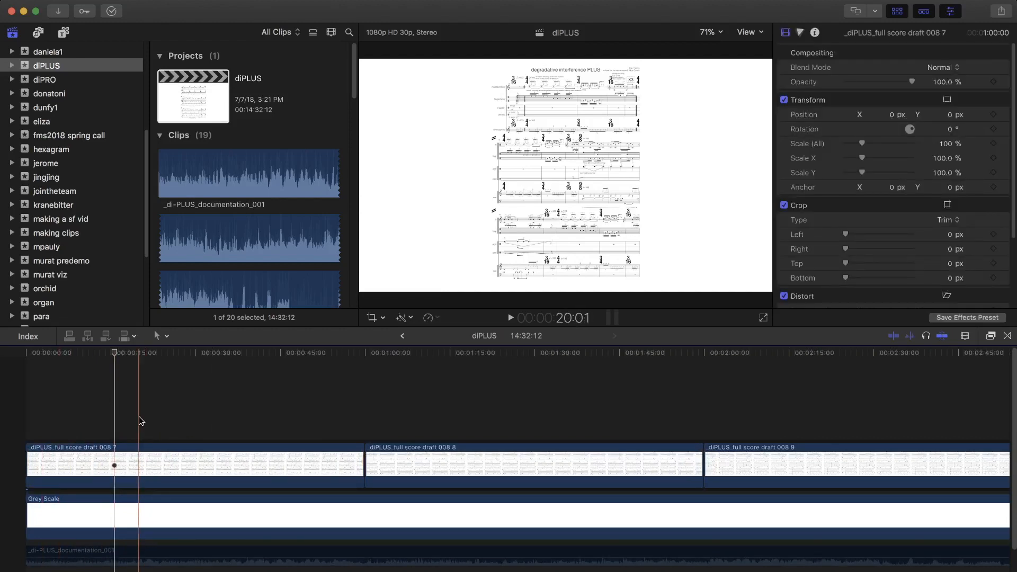
pyautogui.click(132, 462)
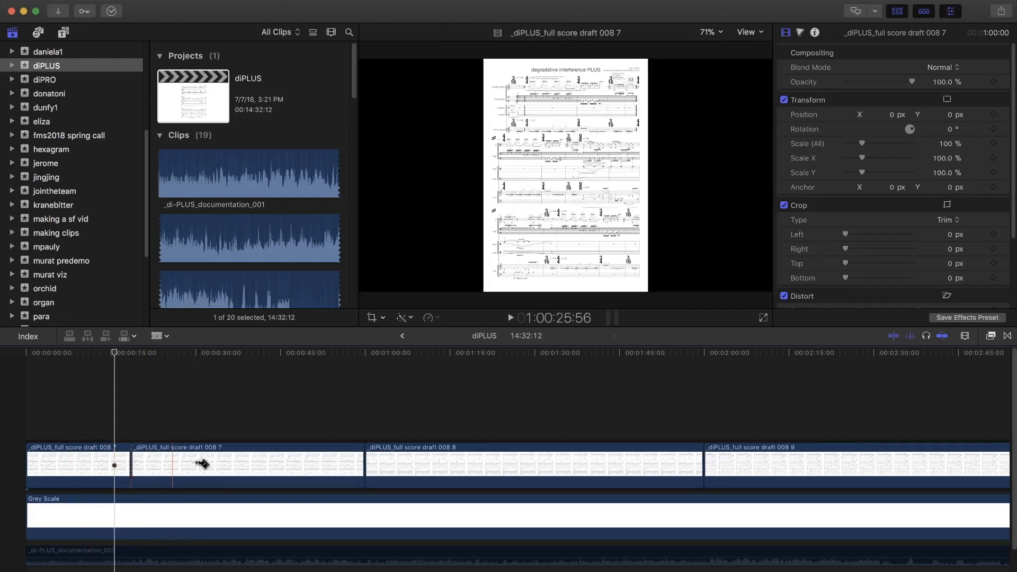
pyautogui.click(244, 463)
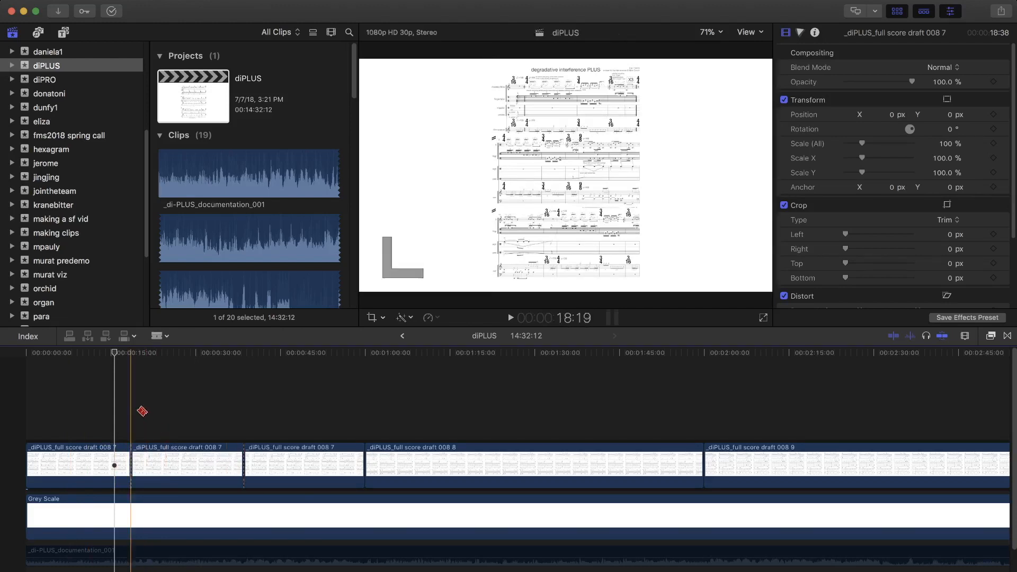
pyautogui.press('a')
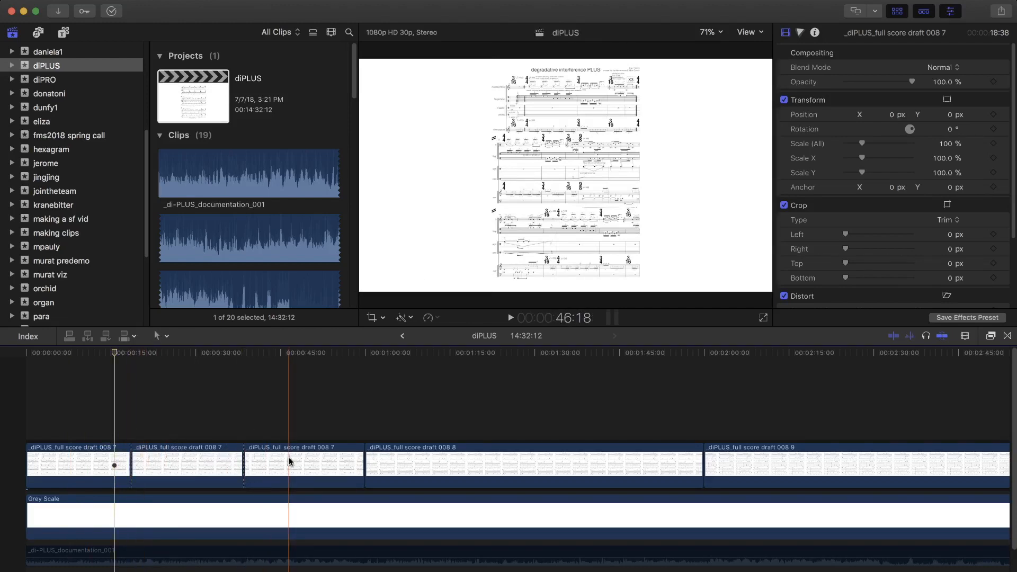
pyautogui.click(83, 454)
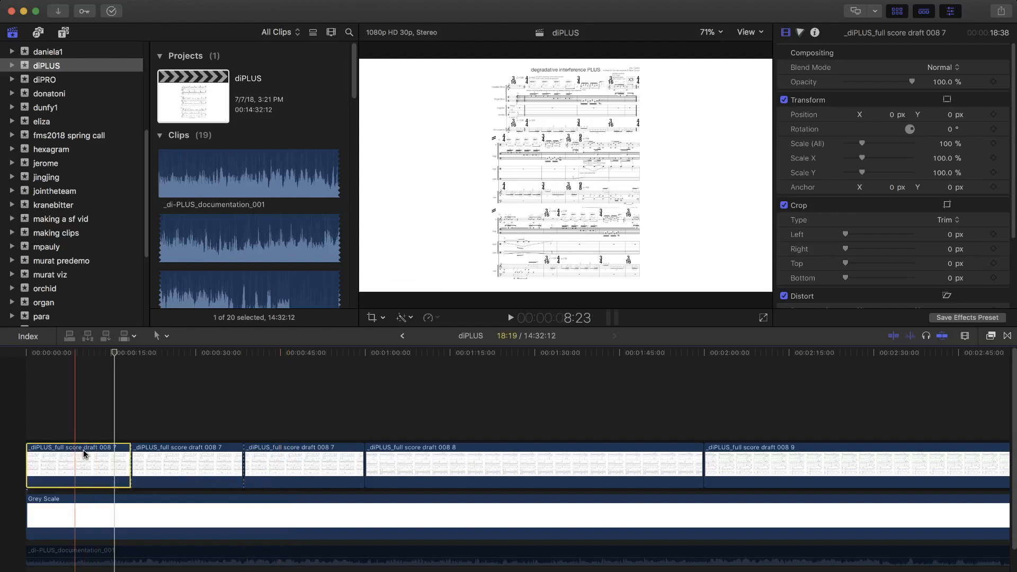
pyautogui.click(235, 459)
pyautogui.click(304, 460)
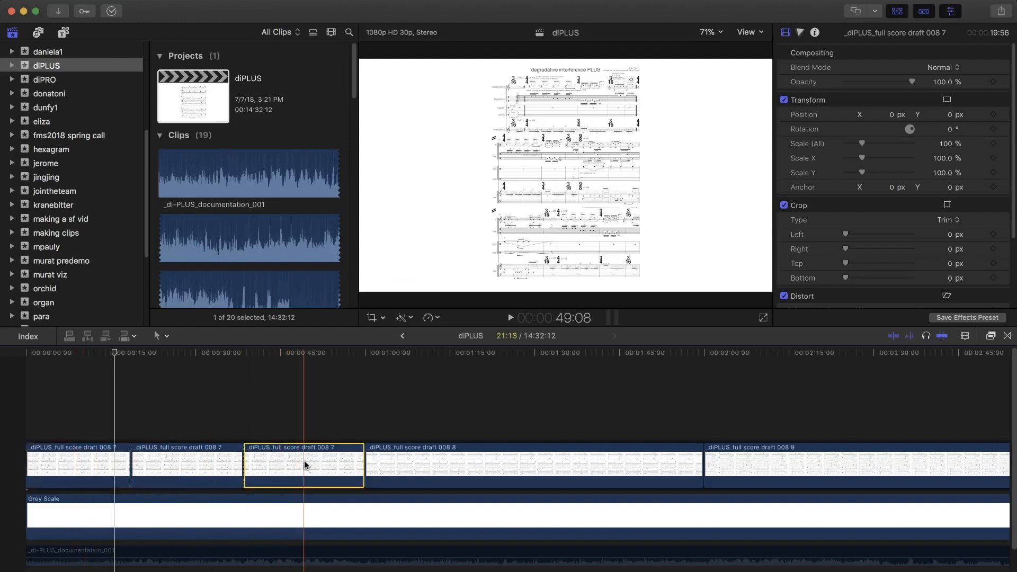
# Crop the first page 7 segment to the page's top system using the Crop type with bottom 3925 px, and scale it to 85%.
pyautogui.click(58, 462)
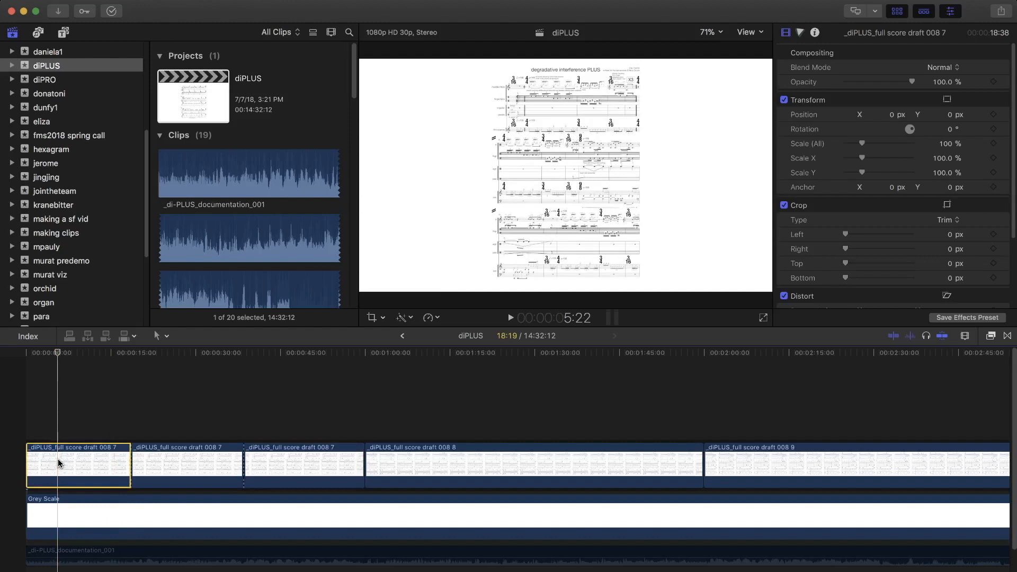
pyautogui.hotkey('shift', 'c')
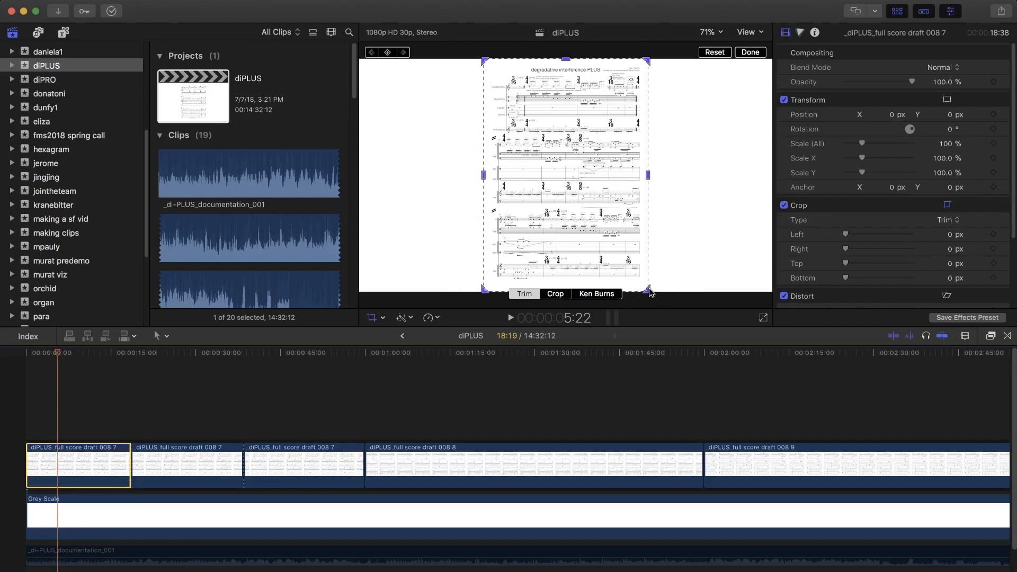
pyautogui.moveTo(651, 293); pyautogui.dragTo(697, 301)
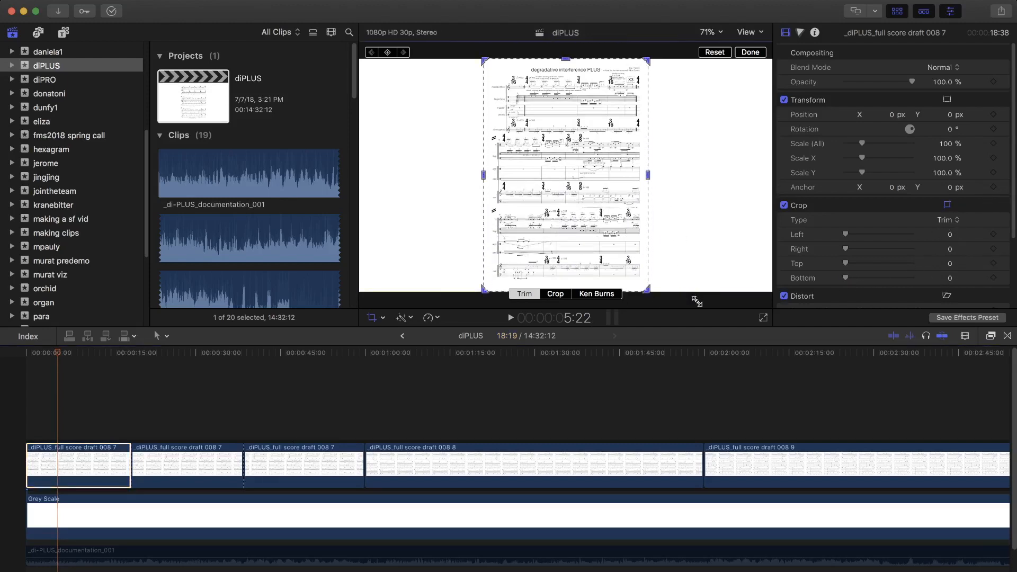
pyautogui.moveTo(847, 278); pyautogui.dragTo(891, 279)
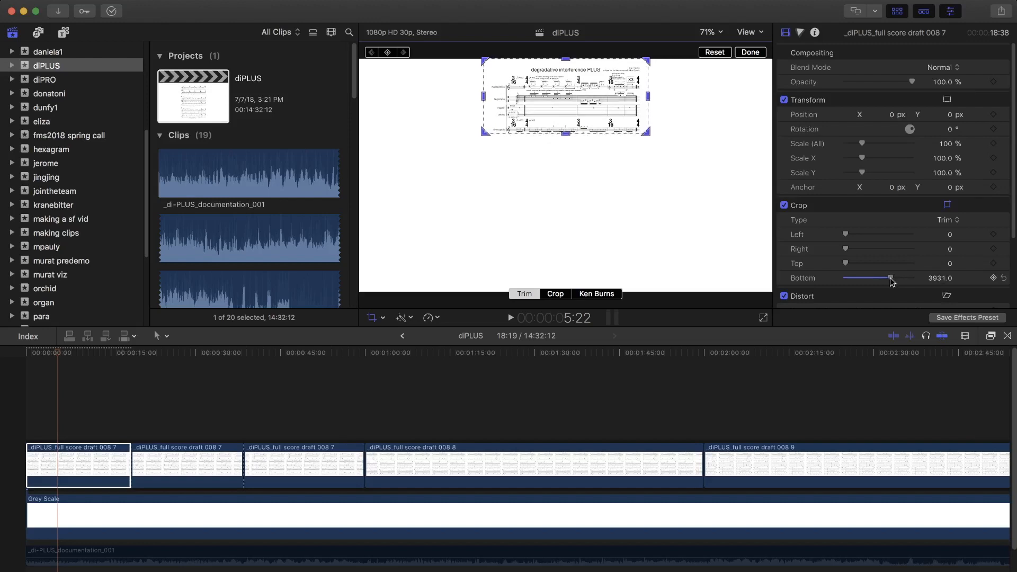
pyautogui.click(555, 294)
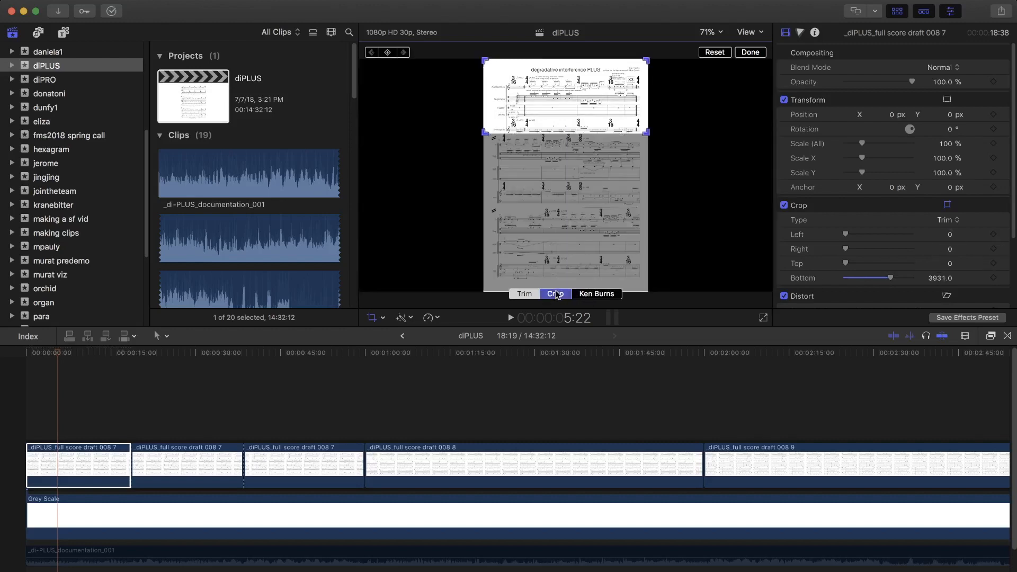
pyautogui.press('Return')
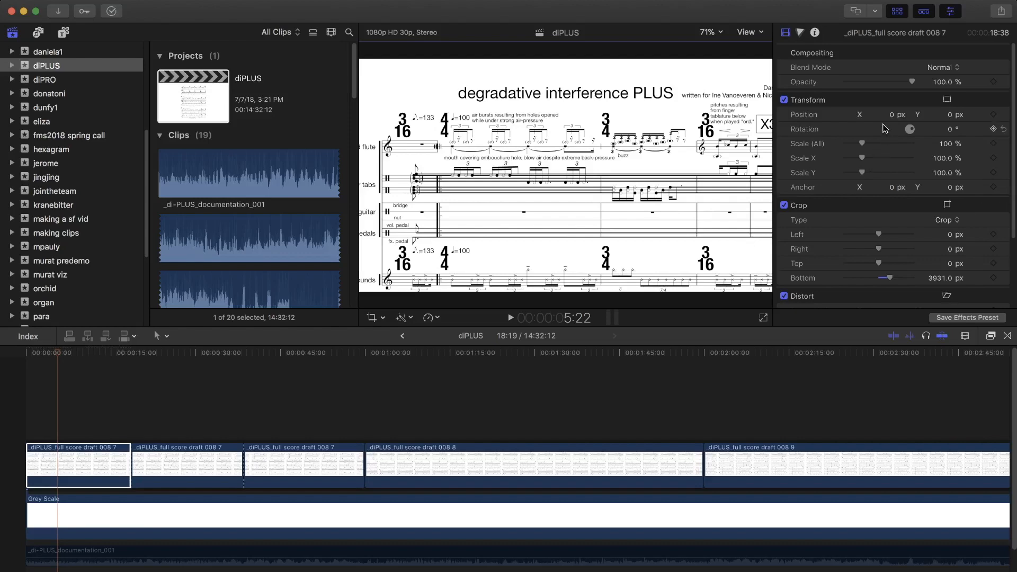
pyautogui.moveTo(947, 144); pyautogui.dragTo(948, 149)
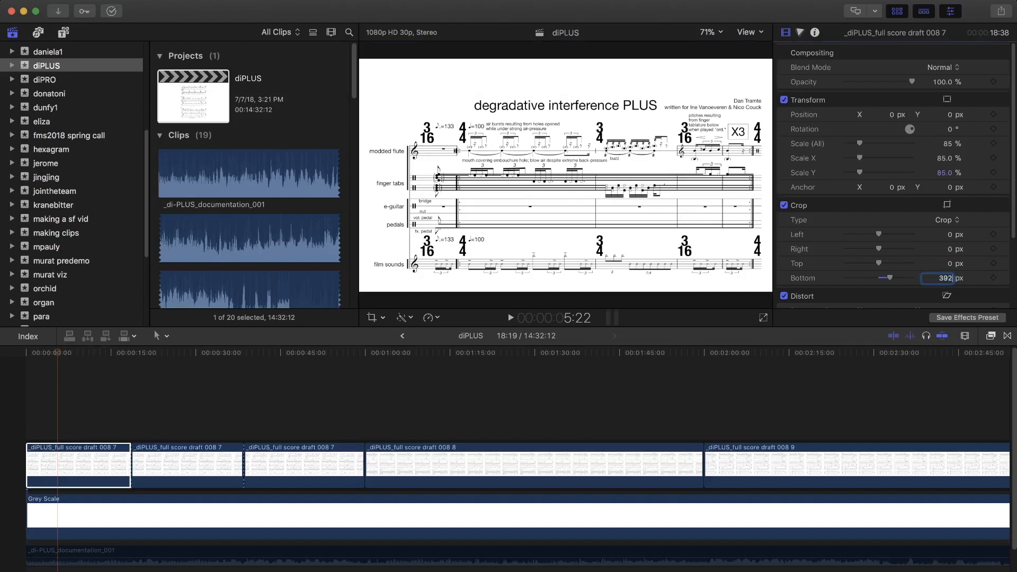
pyautogui.press('Return')
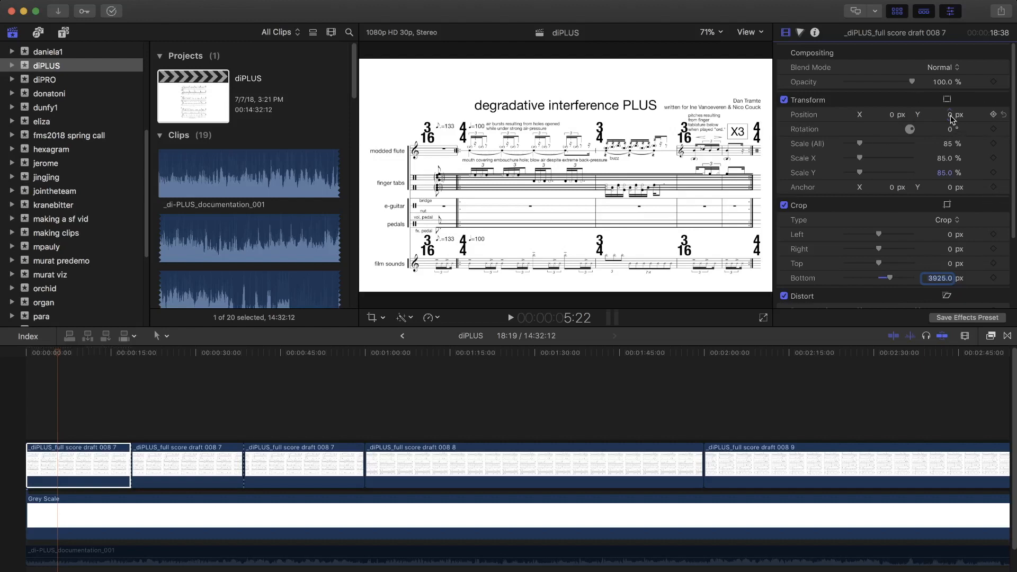
# Crop the second page 7 segment to the middle system with top 1860 px and bottom 2066.6 px, and scale it to 86%.
pyautogui.click(202, 446)
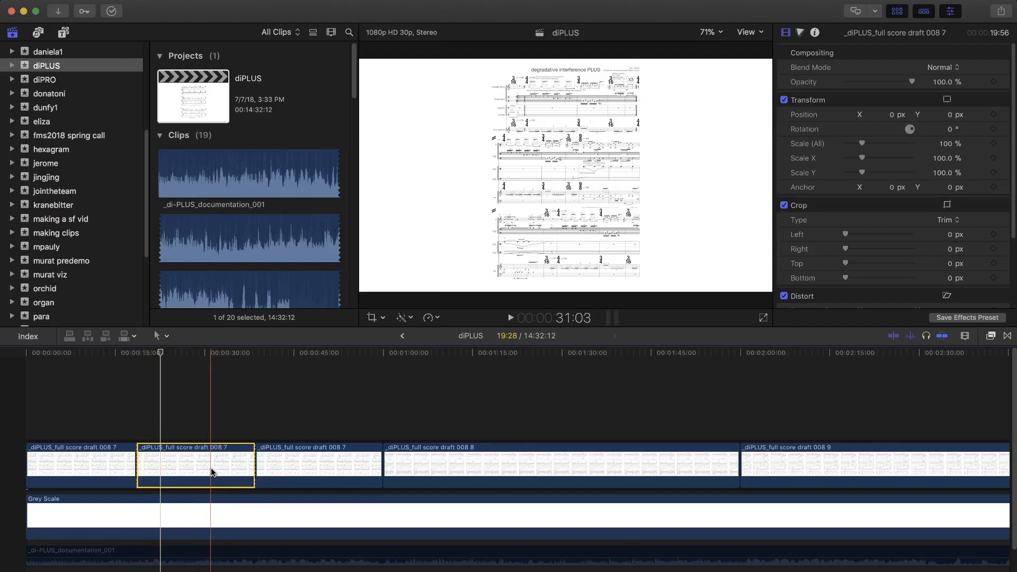
pyautogui.hotkey('shift', 'c')
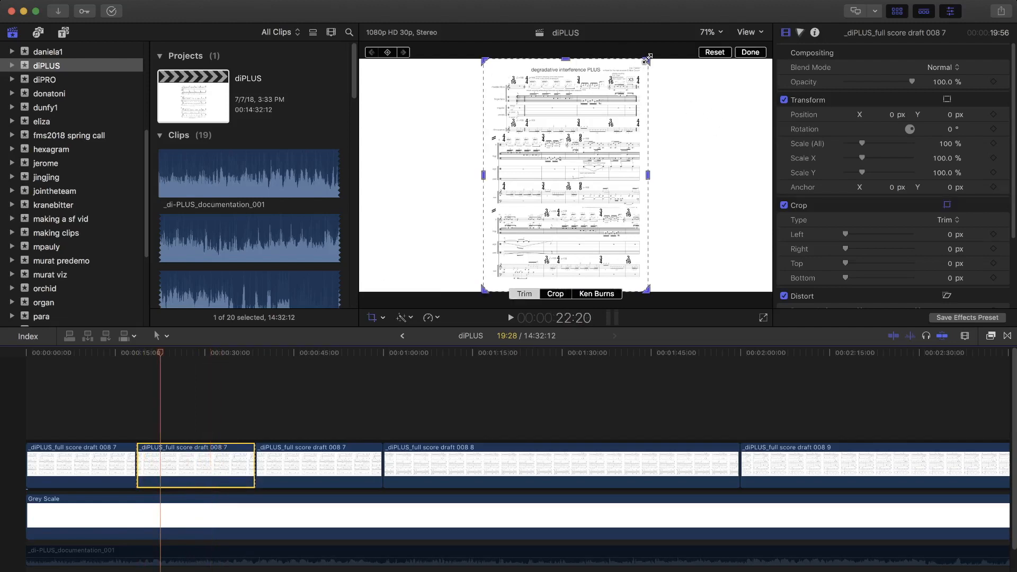
pyautogui.moveTo(647, 58); pyautogui.dragTo(674, 134)
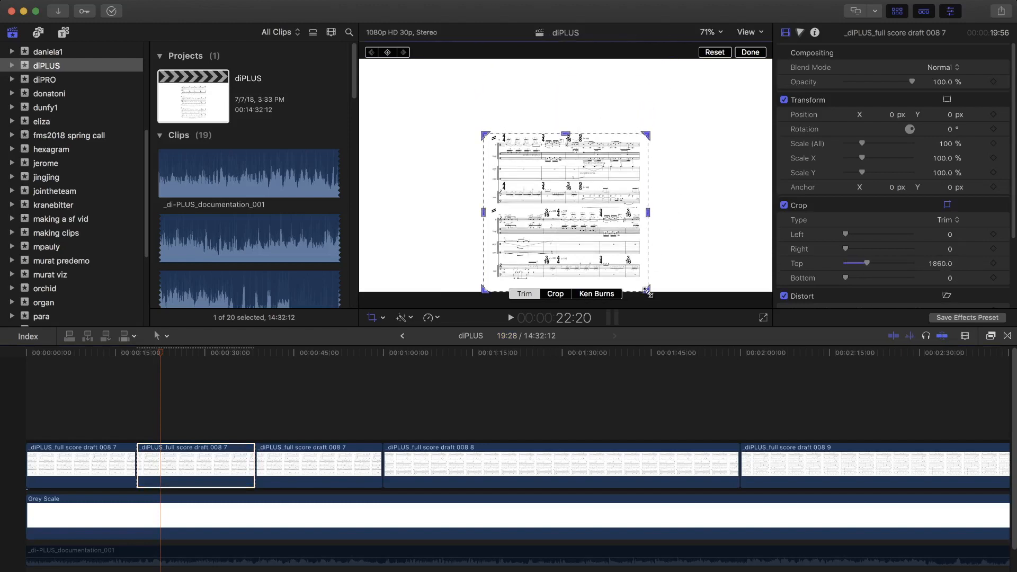
pyautogui.moveTo(648, 291); pyautogui.dragTo(721, 209)
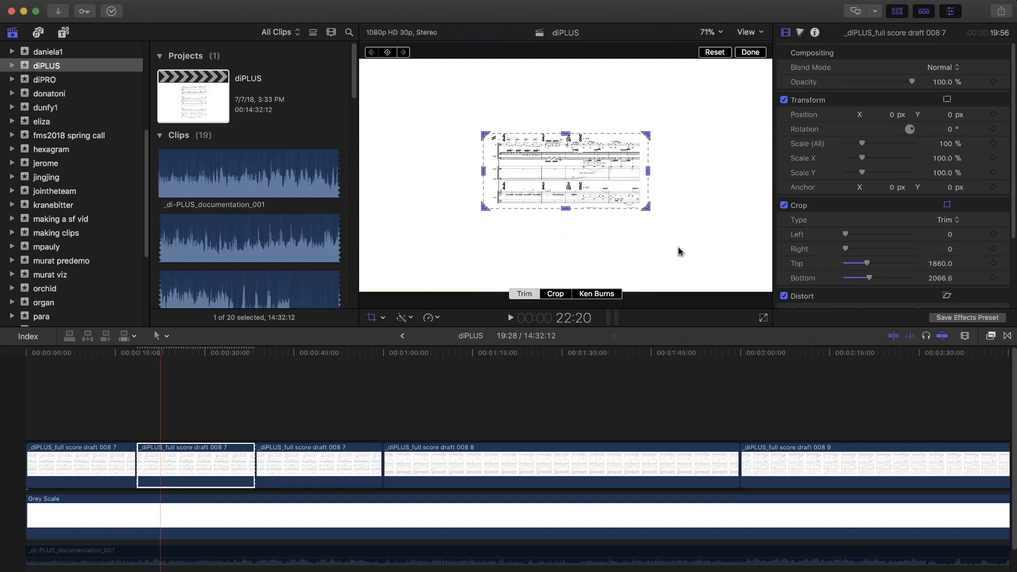
pyautogui.click(562, 295)
pyautogui.press('Return')
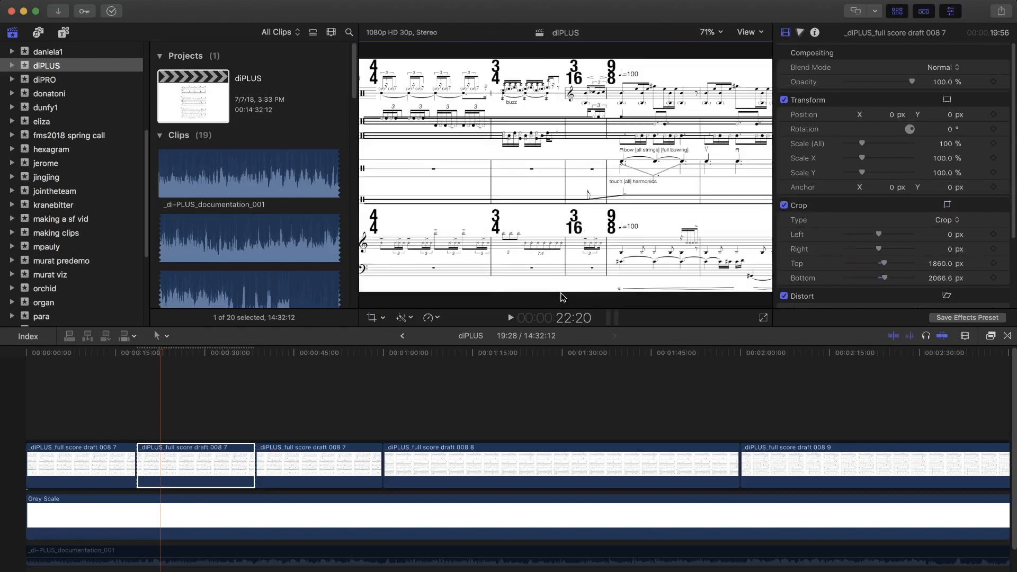
pyautogui.moveTo(947, 143); pyautogui.dragTo(947, 143)
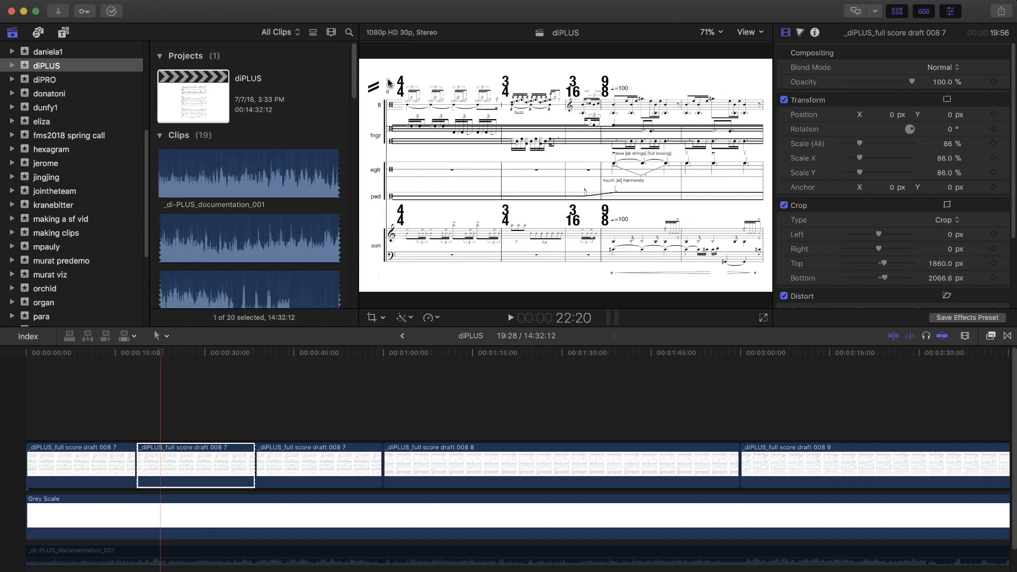
# Crop the third page 7 segment to the lowest system with top 3727.3 px, scale it to 97% and set its Y position to -80.1 px.
pyautogui.click(295, 447)
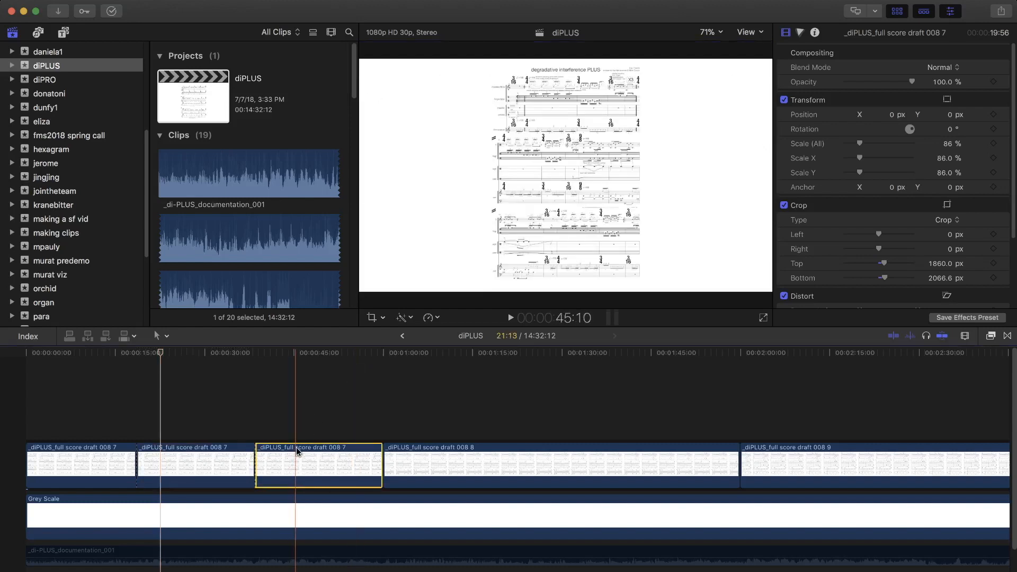
pyautogui.hotkey('shift', 'c')
pyautogui.moveTo(646, 60); pyautogui.dragTo(688, 211)
pyautogui.click(558, 296)
pyautogui.hotkey('shift', 'c')
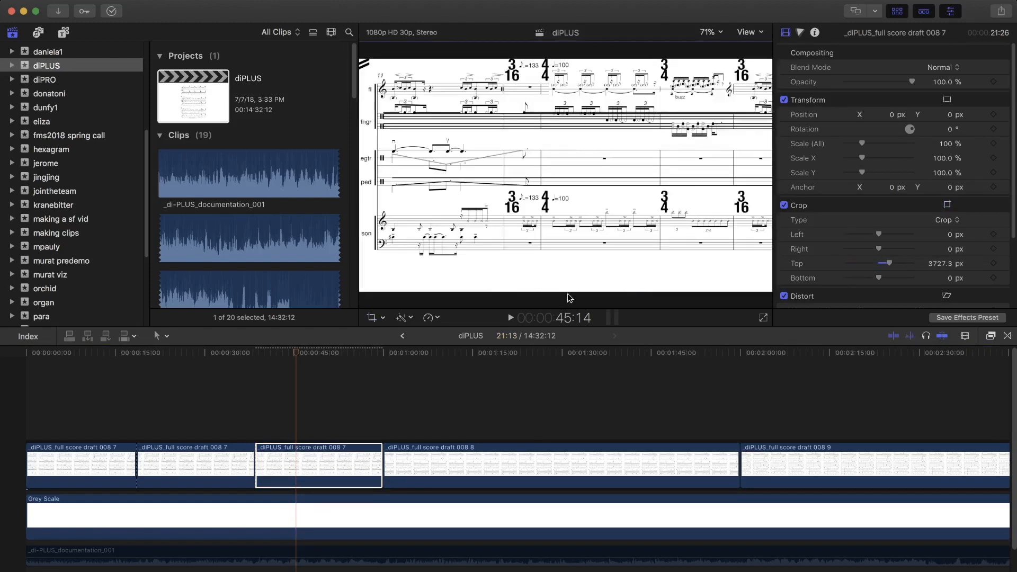
pyautogui.moveTo(948, 149)
pyautogui.mouseDown()
pyautogui.moveTo(937, 149)
pyautogui.moveTo(948, 143)
pyautogui.mouseUp()
pyautogui.click(951, 116)
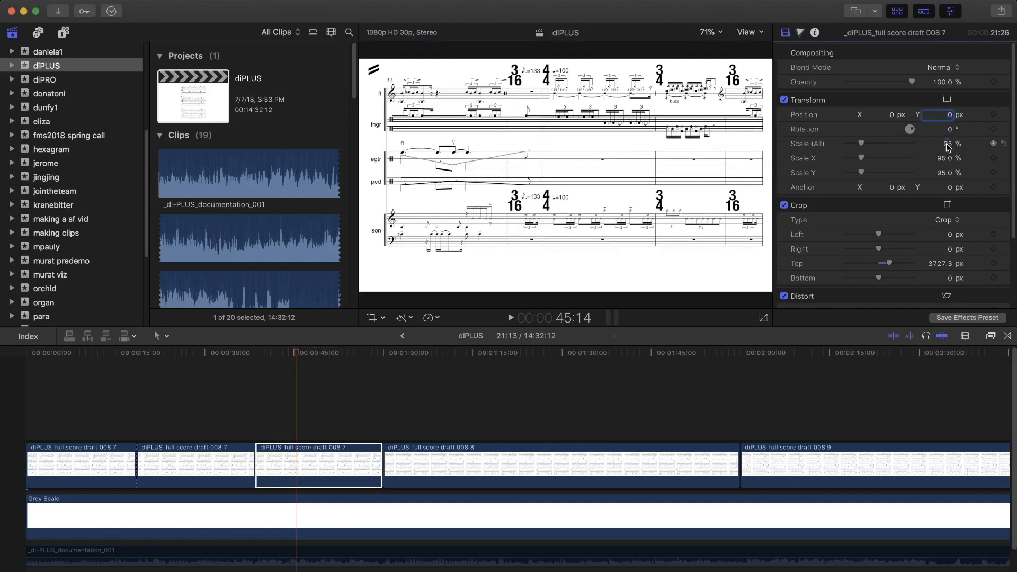
pyautogui.moveTo(949, 147); pyautogui.dragTo(951, 122)
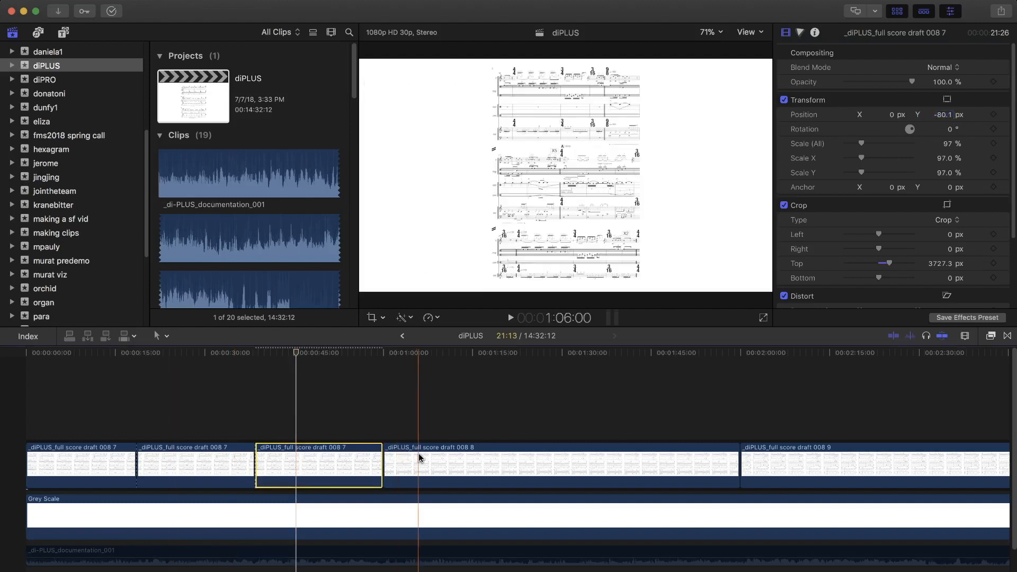
# Split the score page 8 clip into three segments with the Blade tool, at about 1:19 and 1:40.
pyautogui.click(444, 399)
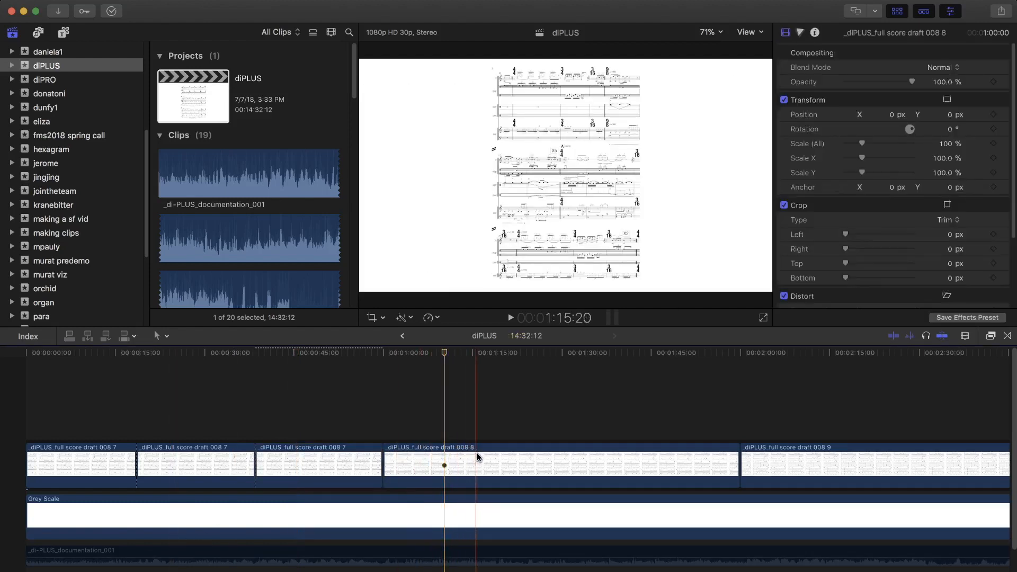
pyautogui.press('b')
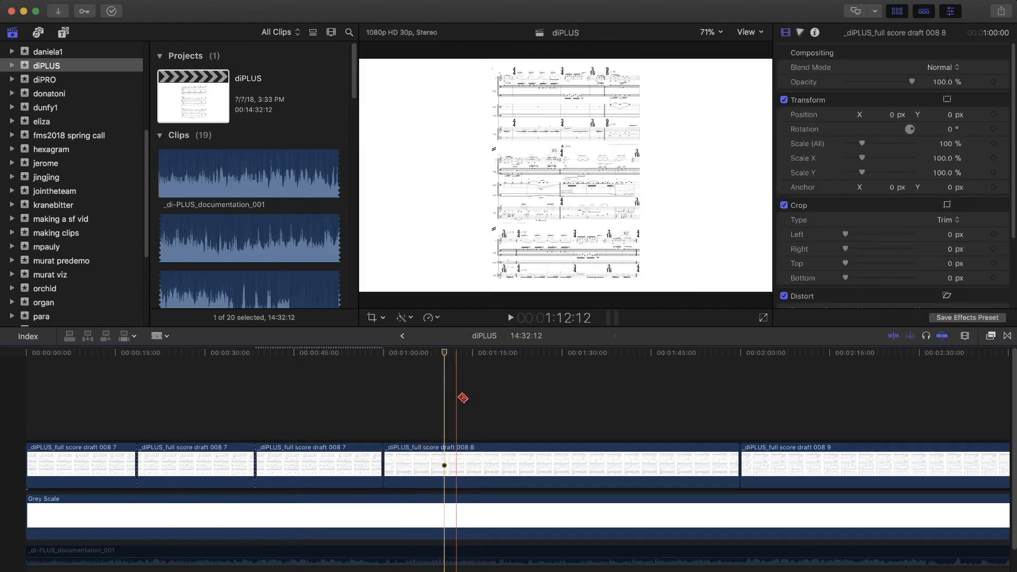
pyautogui.click(498, 466)
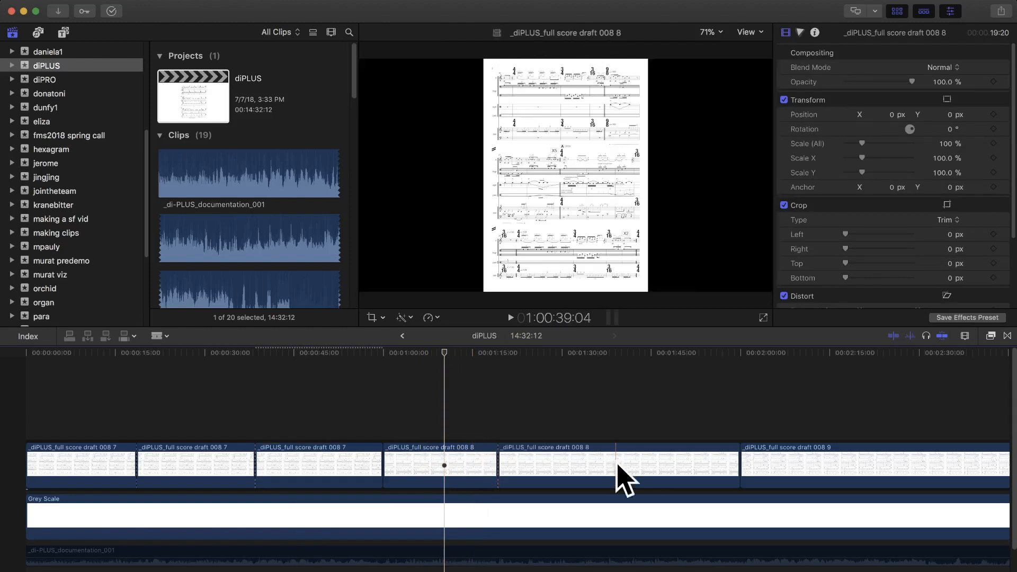
pyautogui.click(623, 465)
pyautogui.press('a')
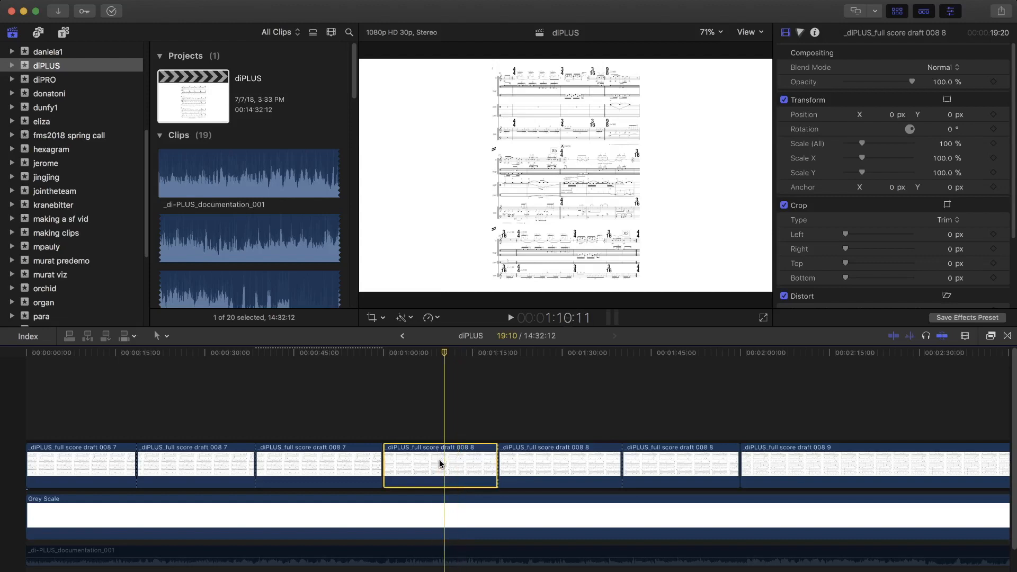
# Crop the first page 8 segment to the page's top system with bottom 3682 px, and scale it to 99%.
pyautogui.click(424, 461)
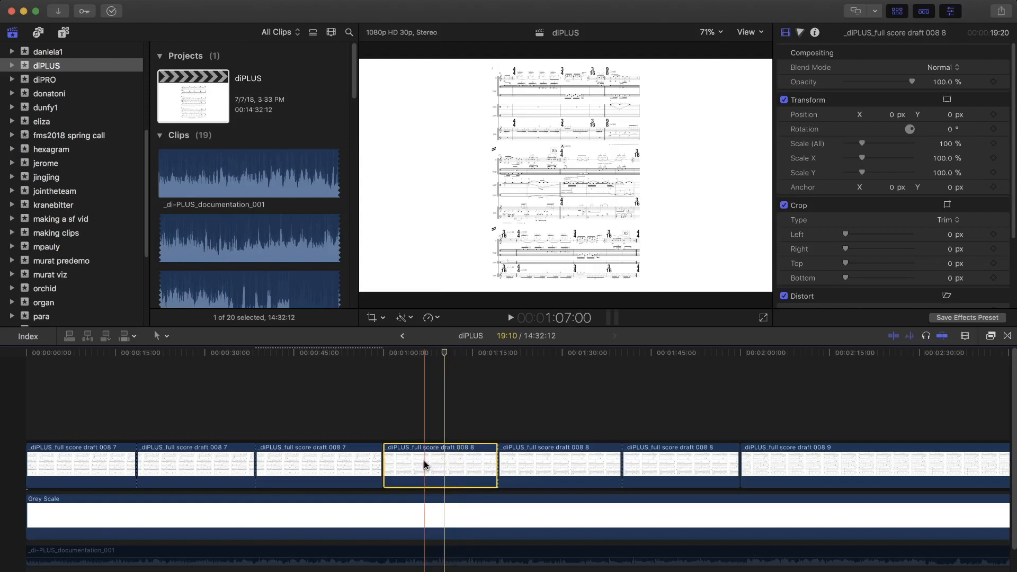
pyautogui.press('super+equal')
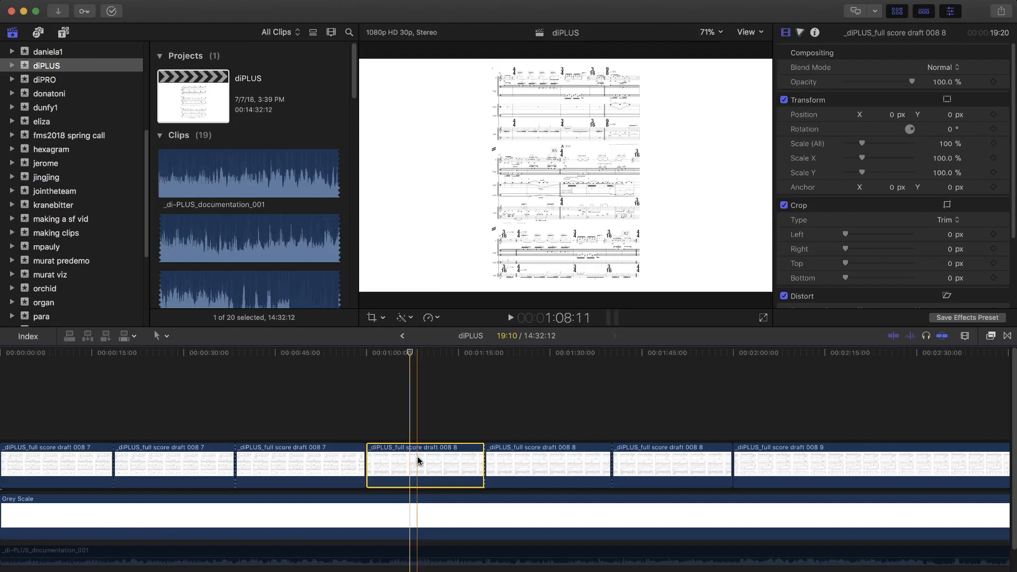
pyautogui.hotkey('shift', 'c')
pyautogui.moveTo(648, 291); pyautogui.dragTo(694, 198)
pyautogui.moveTo(710, 156); pyautogui.dragTo(709, 155)
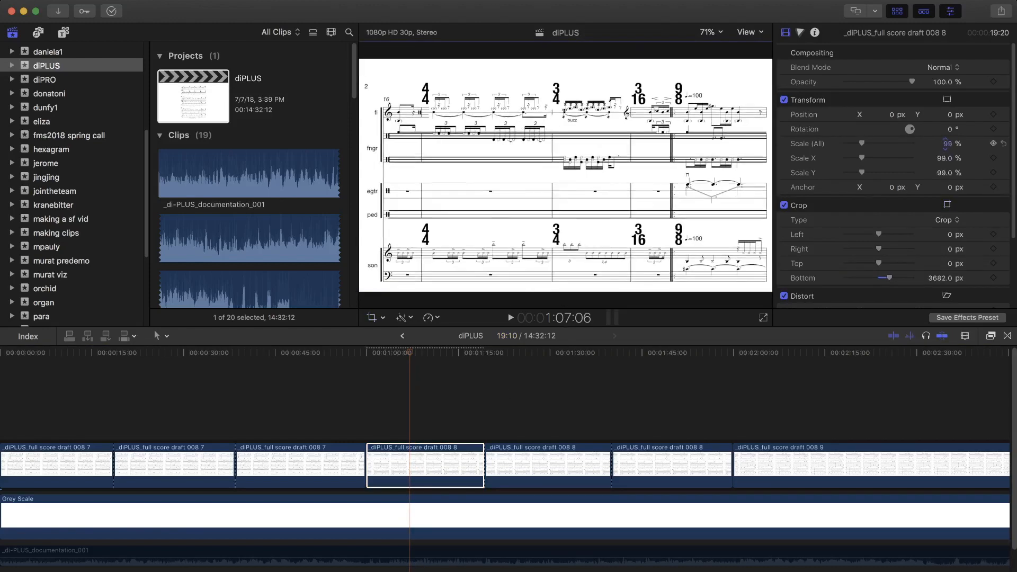
# Crop the second page 8 segment to the middle system with top 2109 px and bottom 1652.3 px, and scale it to 95%.
pyautogui.moveTo(648, 121); pyautogui.dragTo(649, 160)
pyautogui.moveTo(884, 264); pyautogui.dragTo(885, 265)
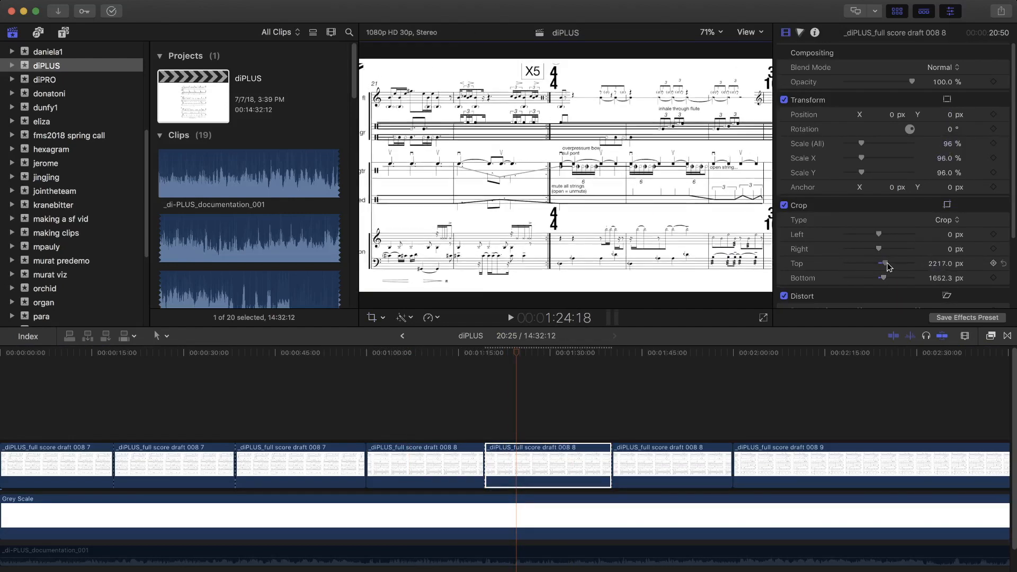
pyautogui.click(447, 464)
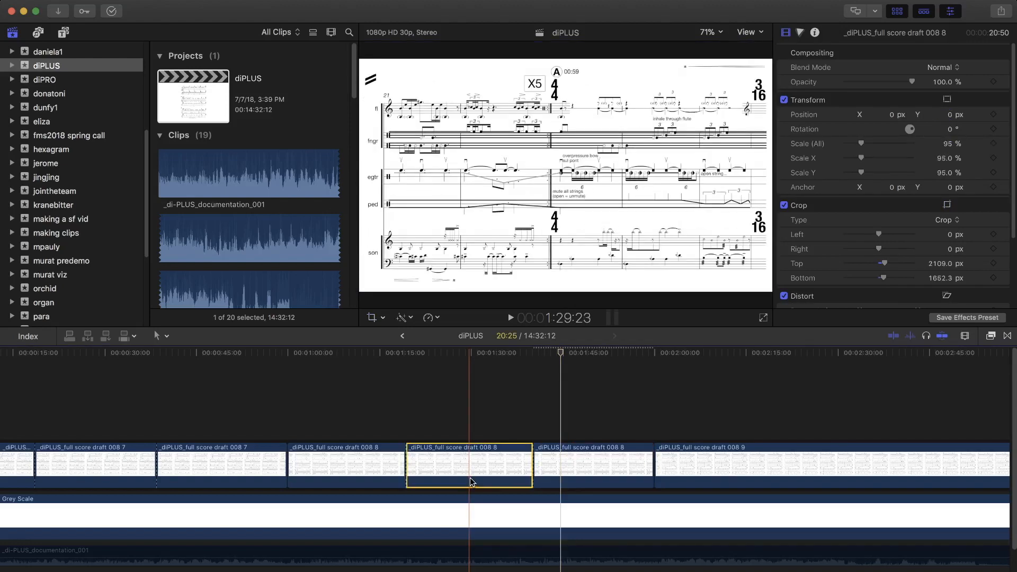
pyautogui.click(534, 466)
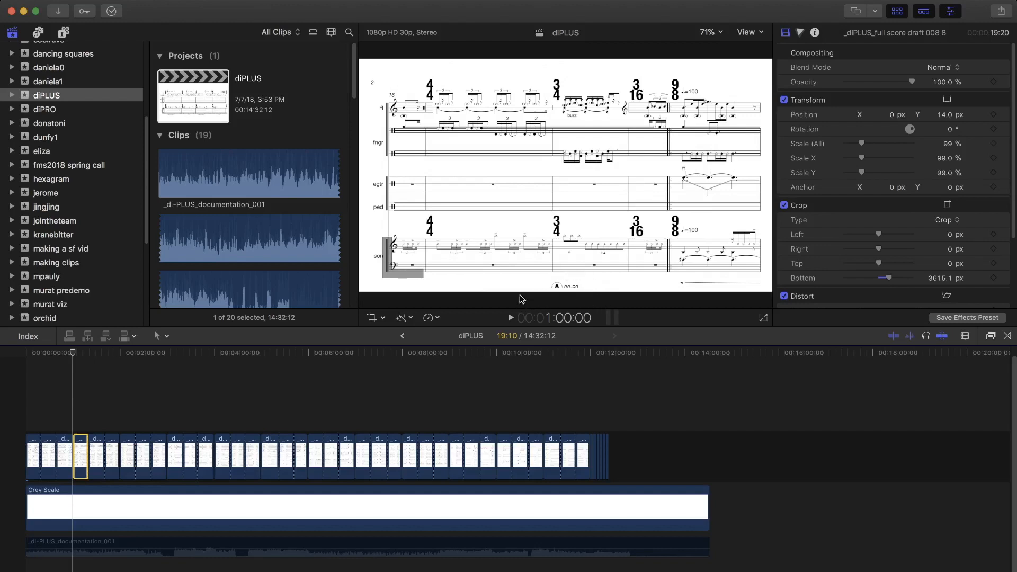
# Add a Color Board correction with a shape mask to the first page 8 segment and raise its shadows exposure to the maximum.
pyautogui.click(801, 33)
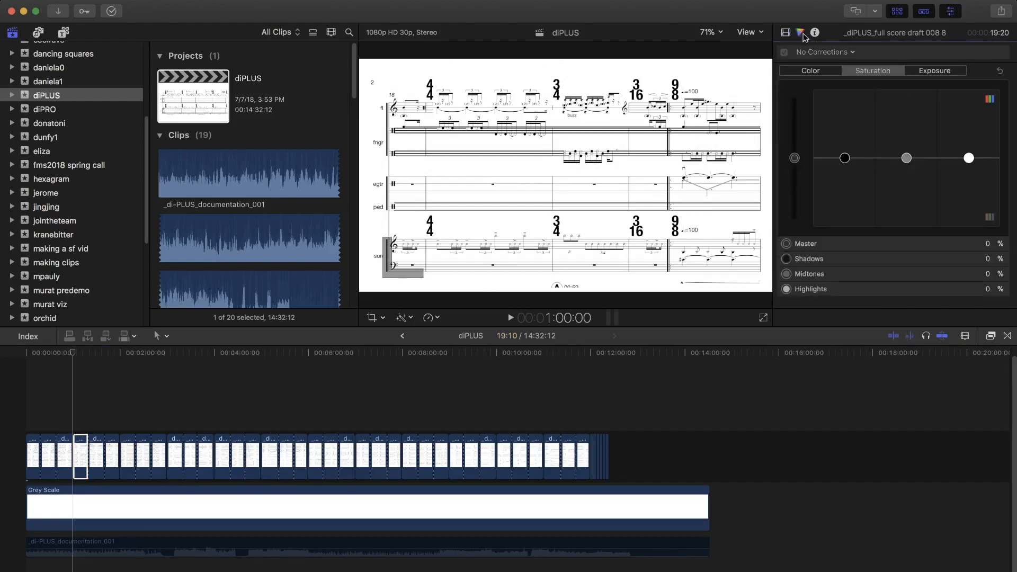
pyautogui.click(855, 53)
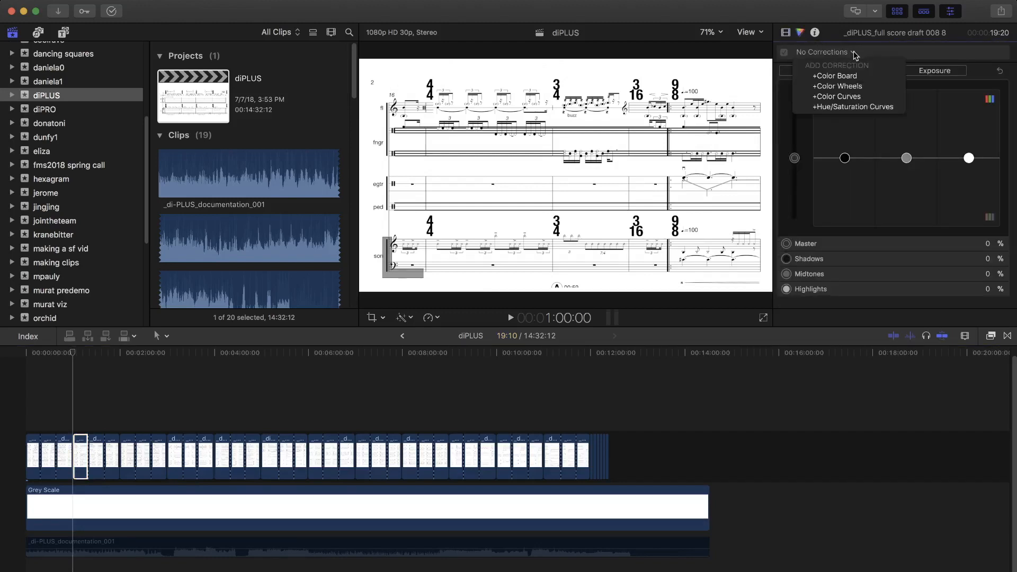
pyautogui.click(838, 77)
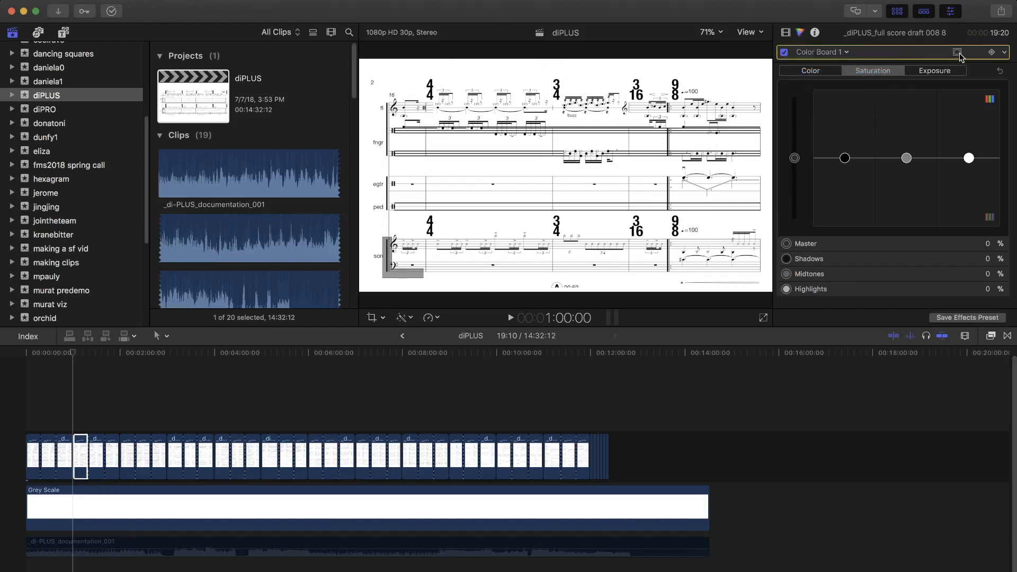
pyautogui.click(959, 54)
pyautogui.click(938, 63)
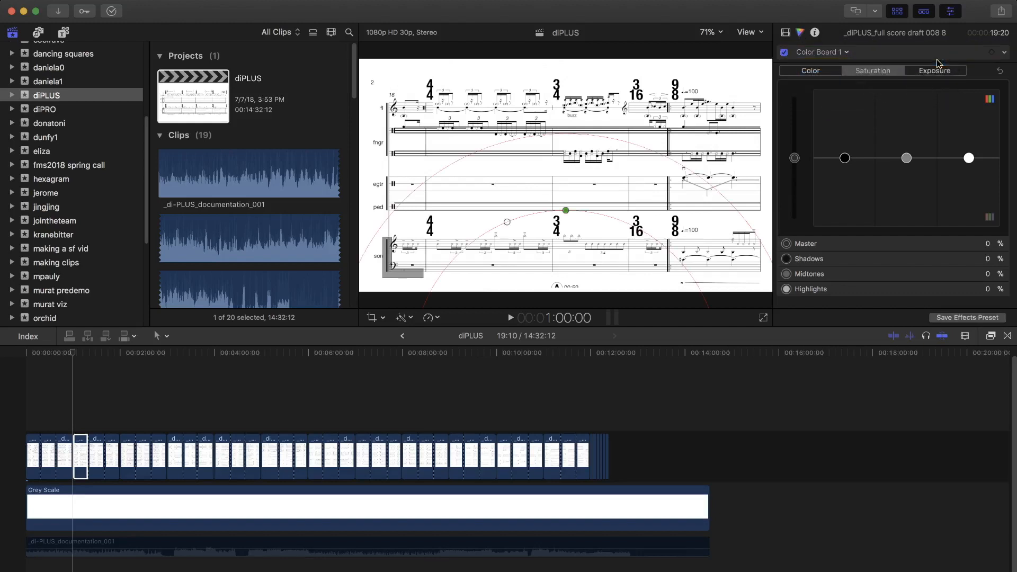
pyautogui.click(933, 72)
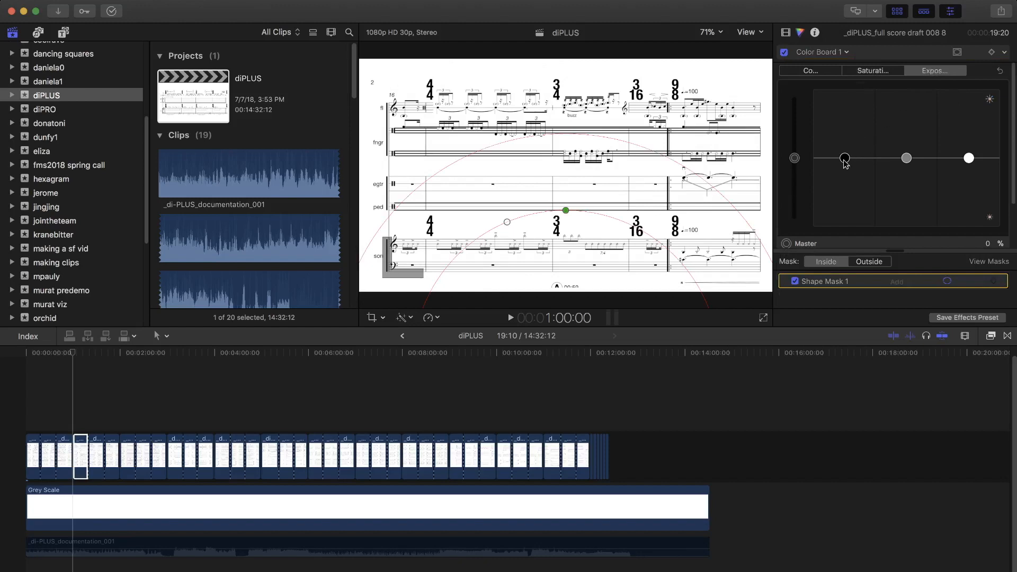
pyautogui.moveTo(845, 162); pyautogui.dragTo(856, 49)
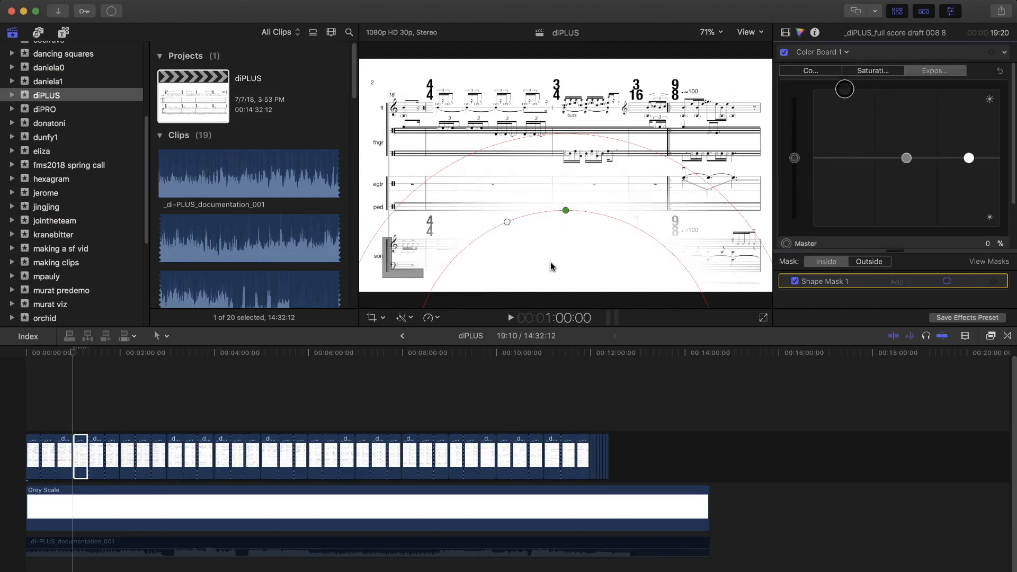
# Remove the shape mask's feathering and shrink it towards the stray rehearsal mark below the first page 8 system.
pyautogui.moveTo(551, 267); pyautogui.dragTo(530, 194)
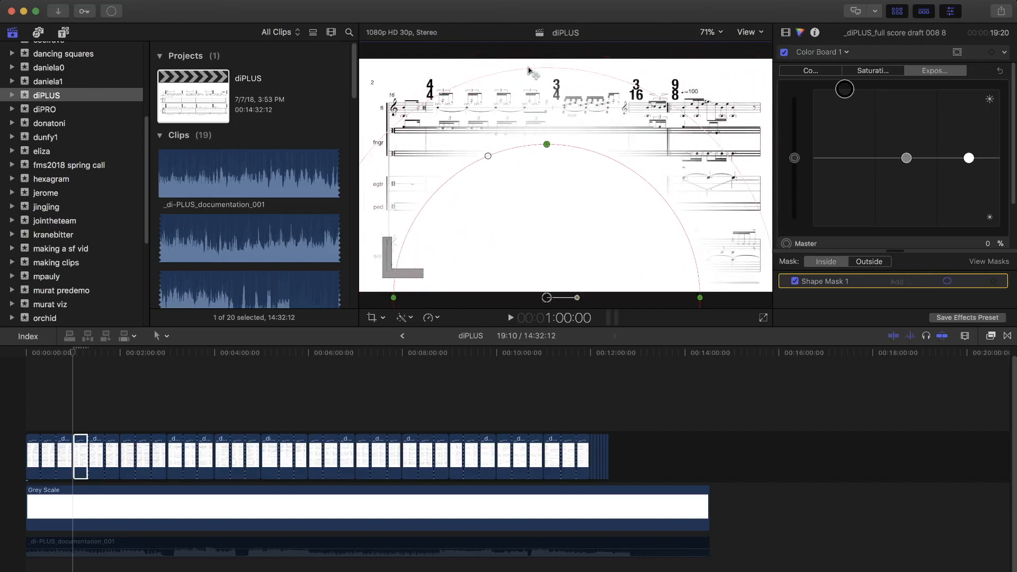
pyautogui.moveTo(529, 68); pyautogui.dragTo(547, 211)
pyautogui.moveTo(540, 249); pyautogui.dragTo(571, 125)
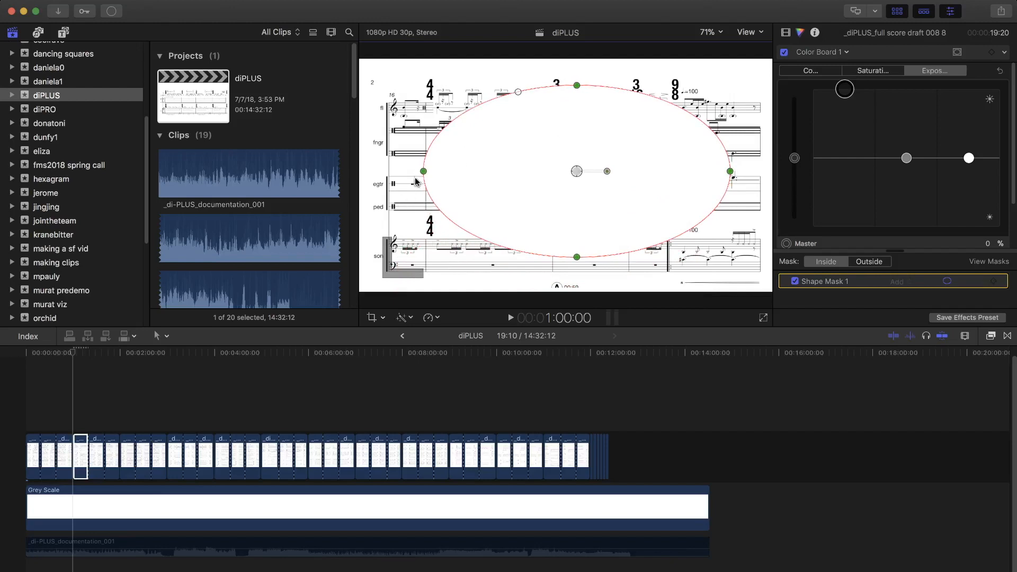
pyautogui.moveTo(429, 175); pyautogui.dragTo(556, 175)
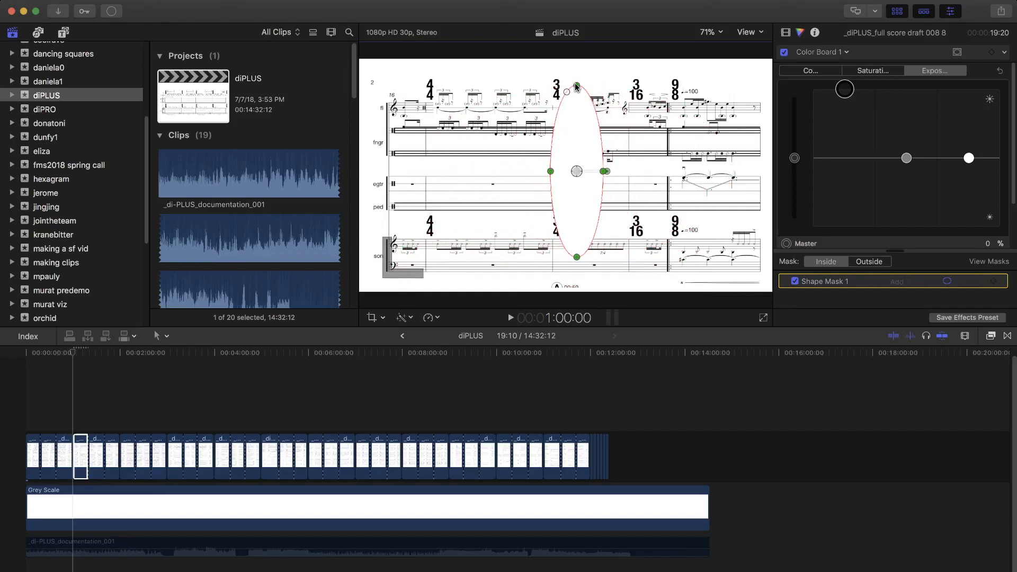
pyautogui.moveTo(577, 86); pyautogui.dragTo(517, 298)
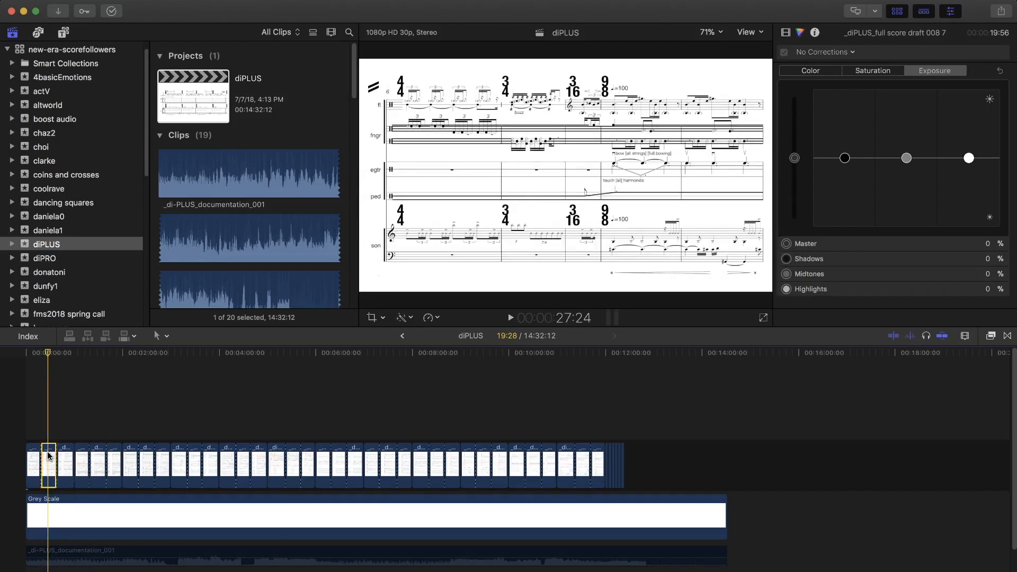
# Add a Color Board with a shape mask to the second page 7 segment and raise its shadows exposure to the maximum.
pyautogui.hotkey('alt', 'e')
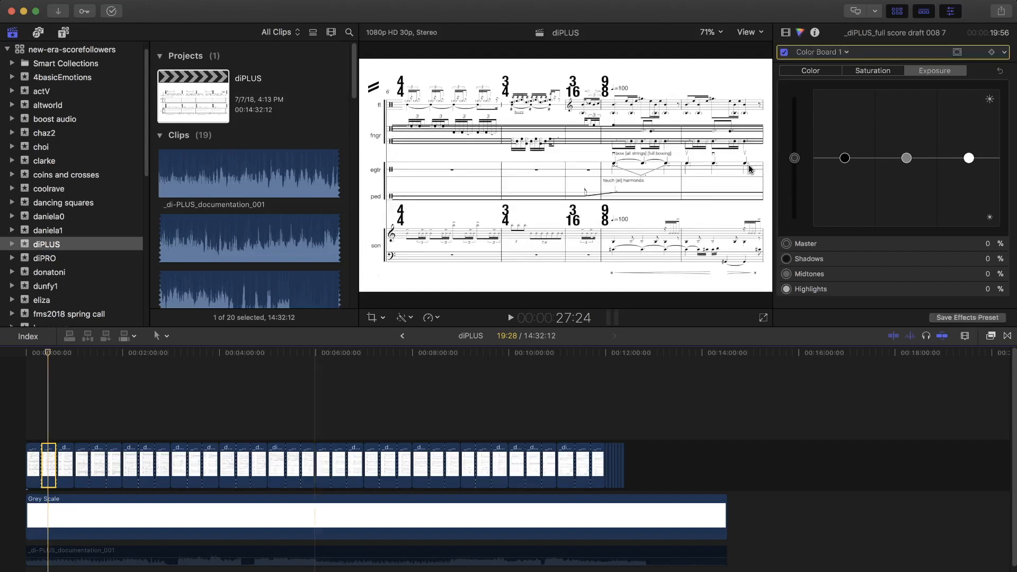
pyautogui.click(959, 52)
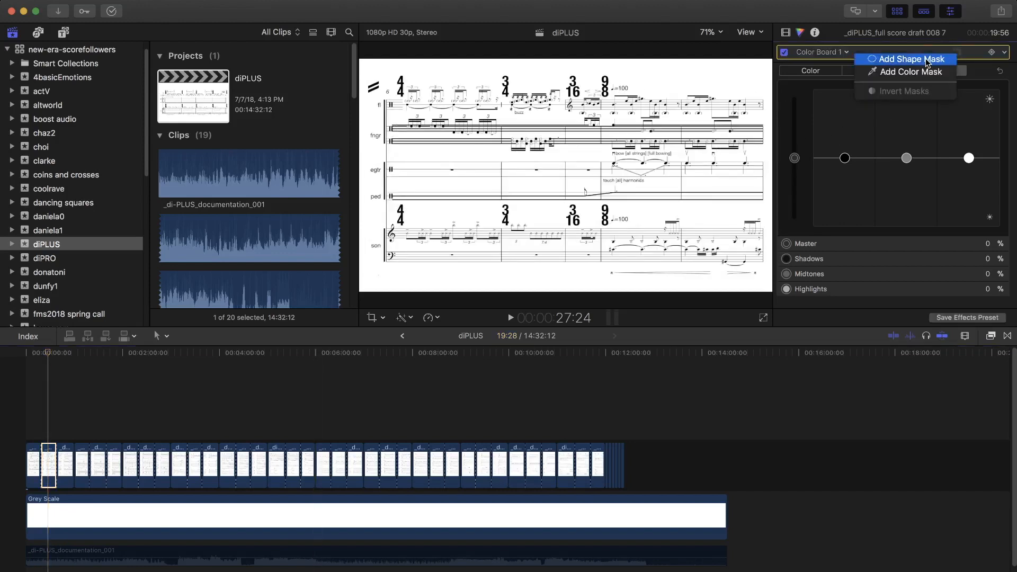
pyautogui.click(846, 149)
pyautogui.moveTo(845, 158); pyautogui.dragTo(845, 29)
# Shrink the shape mask and move it over the double slash at the upper-left corner of the second page 7 system.
pyautogui.moveTo(771, 64); pyautogui.dragTo(698, 104)
pyautogui.moveTo(722, 186); pyautogui.dragTo(556, 219)
pyautogui.moveTo(556, 66); pyautogui.dragTo(354, 64)
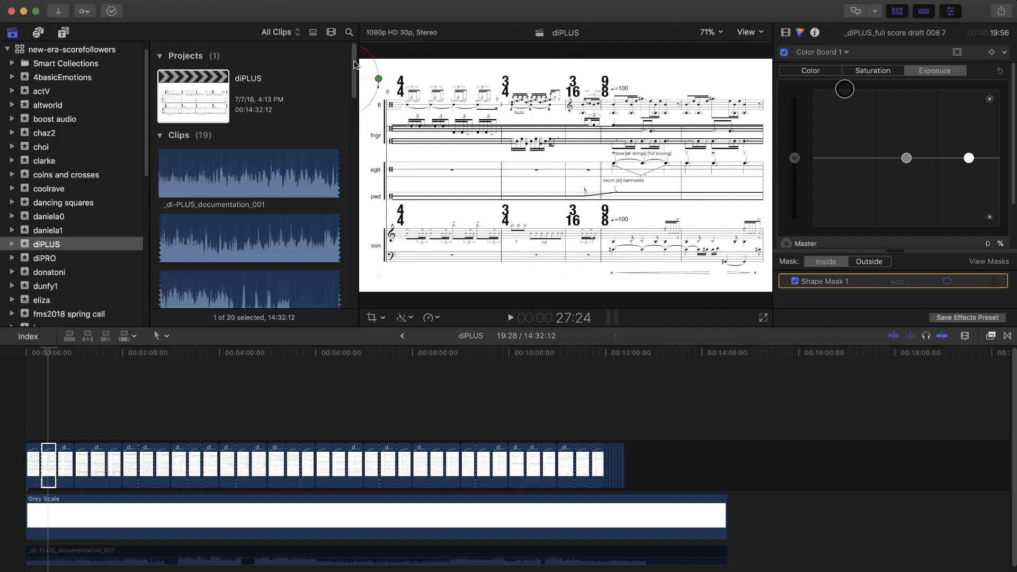
# Add a Color Board correction with a shape mask to the third page 7 segment and raise its shadows exposure to the maximum.
pyautogui.click(77, 464)
pyautogui.click(62, 466)
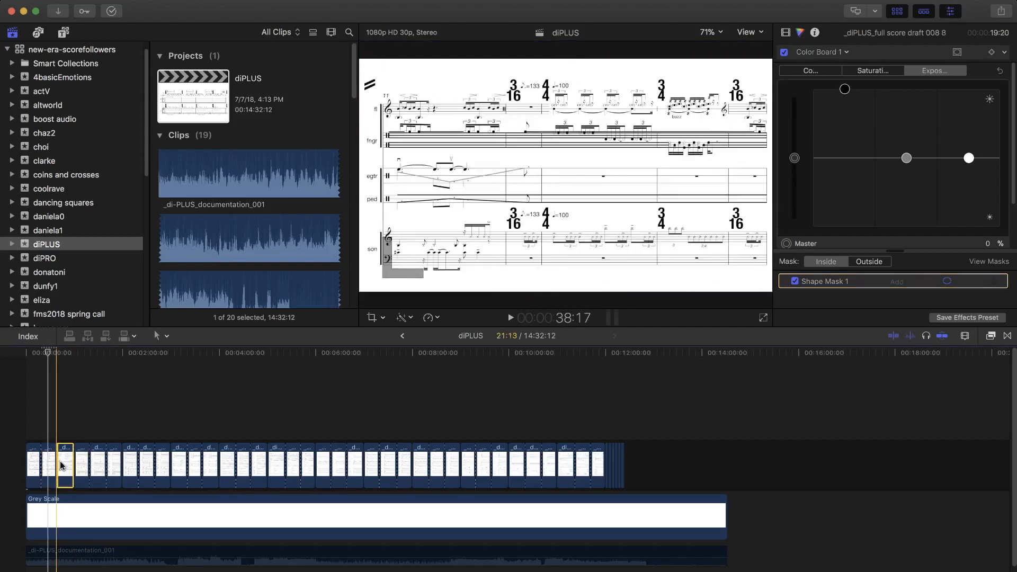
pyautogui.hotkey('alt', 'e')
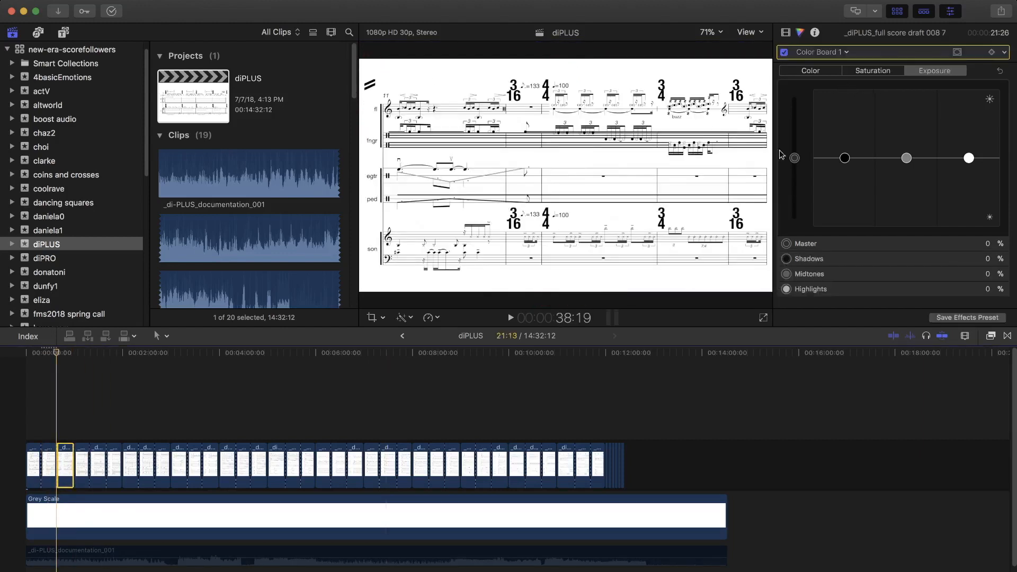
pyautogui.click(956, 52)
pyautogui.click(915, 58)
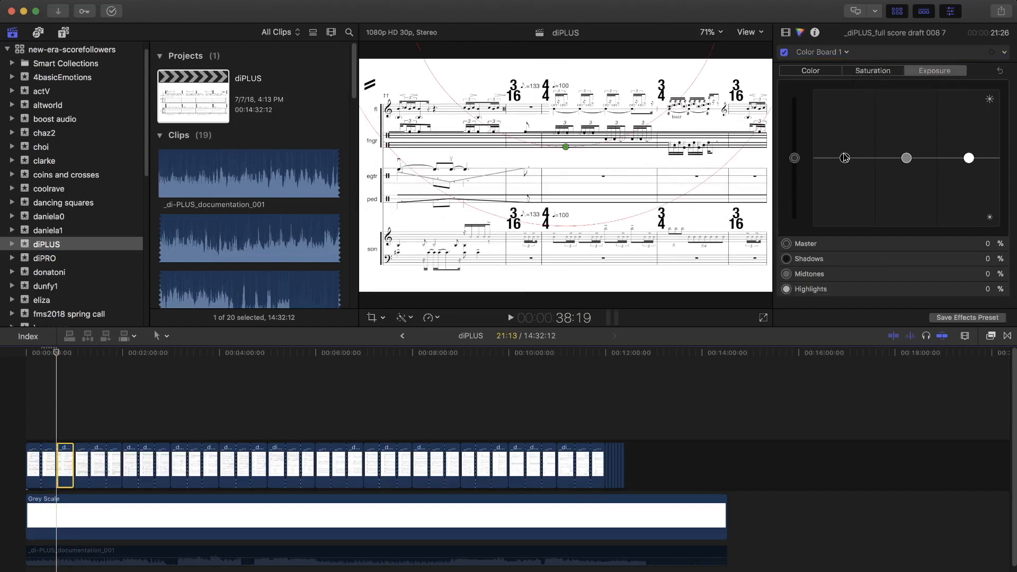
# Shrink the shape mask and move it over the double slash at the upper-left corner of the third page 7 system.
pyautogui.moveTo(729, 163); pyautogui.dragTo(650, 232)
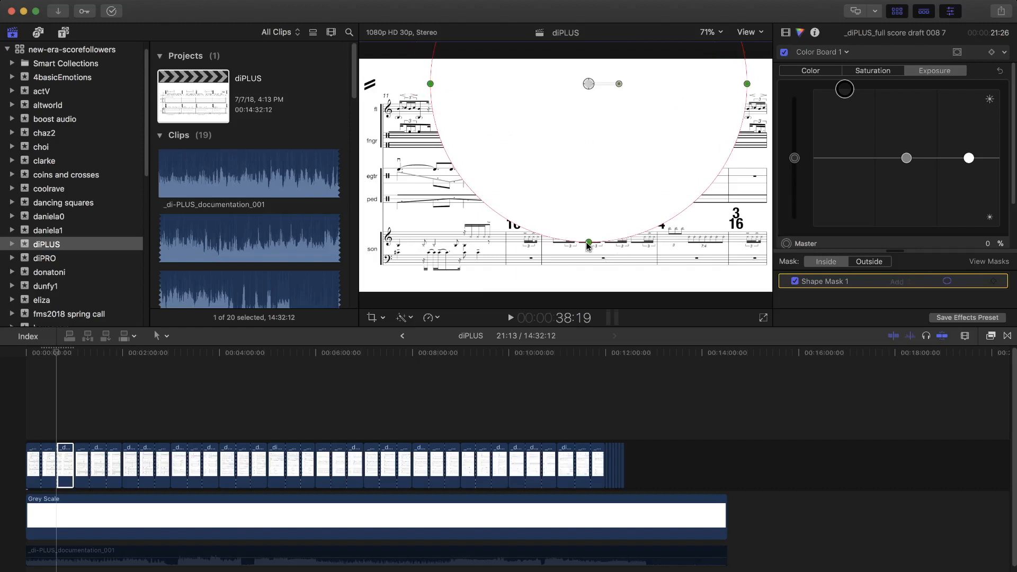
pyautogui.moveTo(589, 243); pyautogui.dragTo(589, 125)
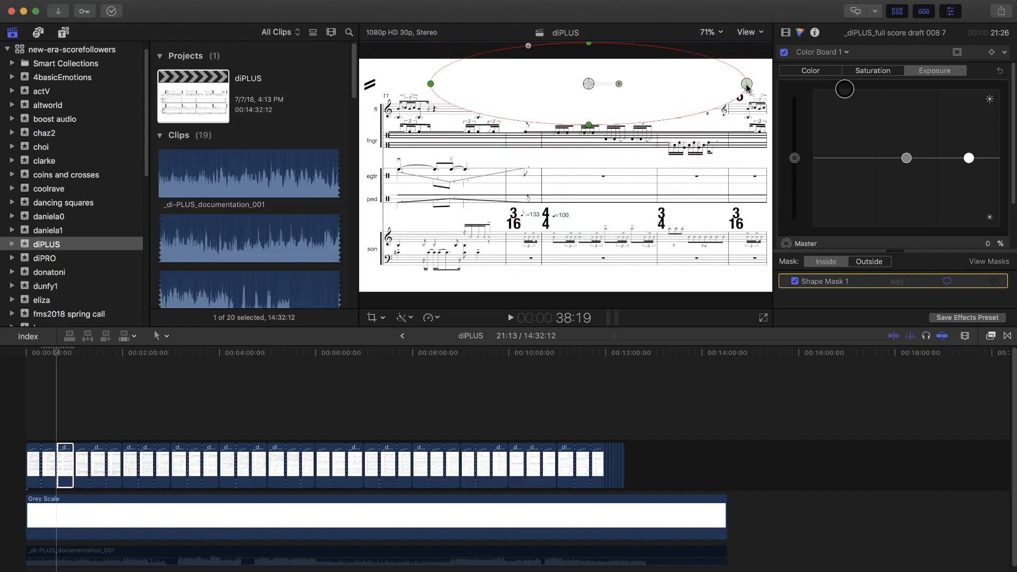
pyautogui.moveTo(747, 87); pyautogui.dragTo(370, 94)
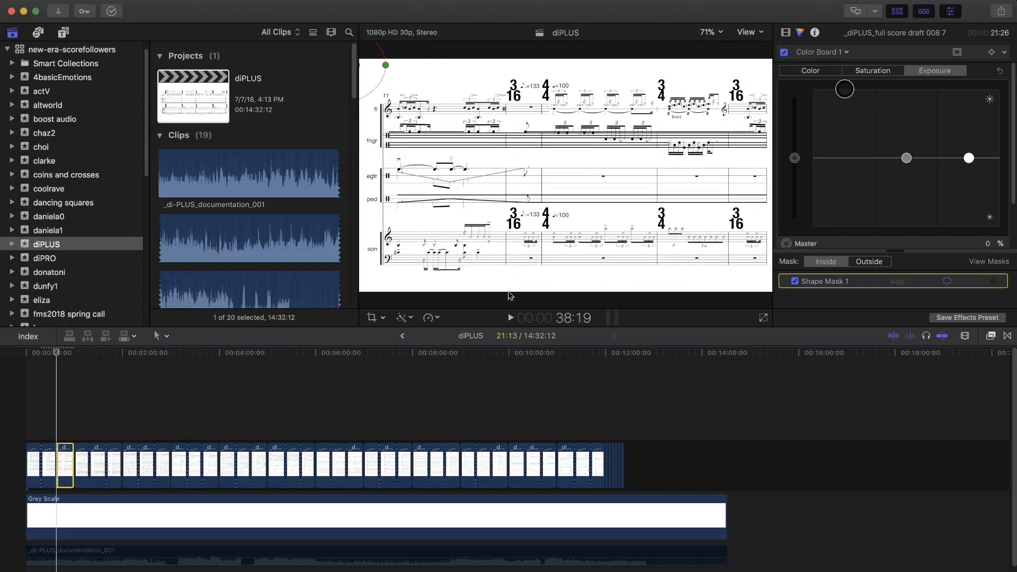
# Mask out the double slash on the second page 8 segment with a shrunken Color Board shape mask at 100% shadows exposure.
pyautogui.click(82, 474)
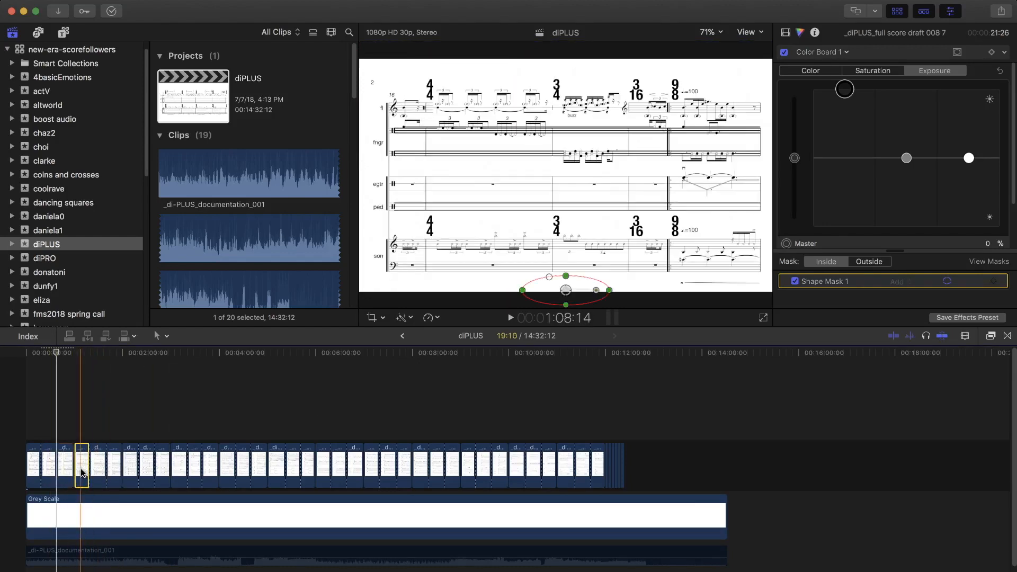
pyautogui.click(100, 466)
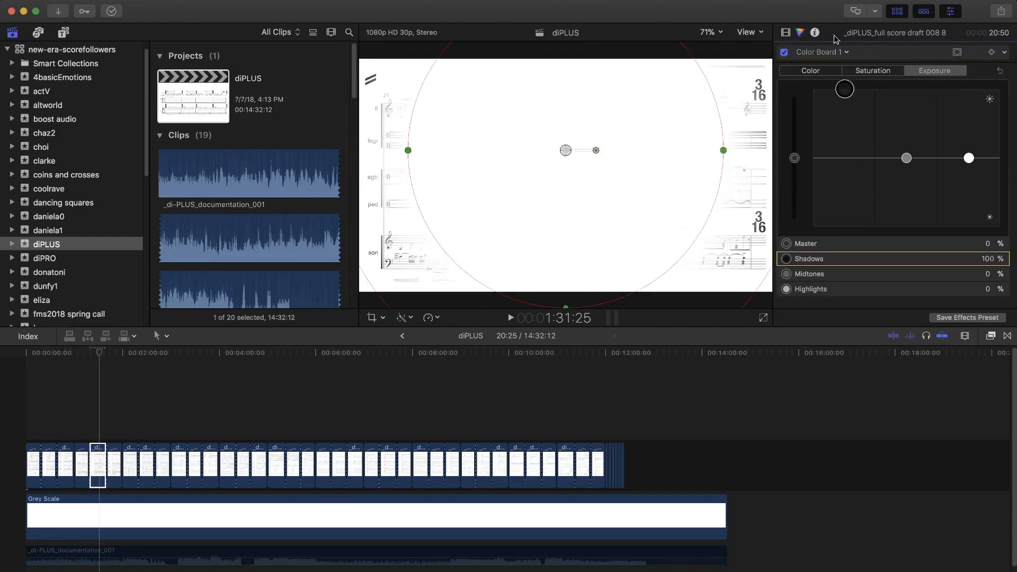
pyautogui.moveTo(597, 132); pyautogui.dragTo(713, 120)
pyautogui.moveTo(716, 186); pyautogui.dragTo(611, 186)
pyautogui.moveTo(556, 259); pyautogui.dragTo(558, 138)
pyautogui.click(112, 464)
pyautogui.click(99, 464)
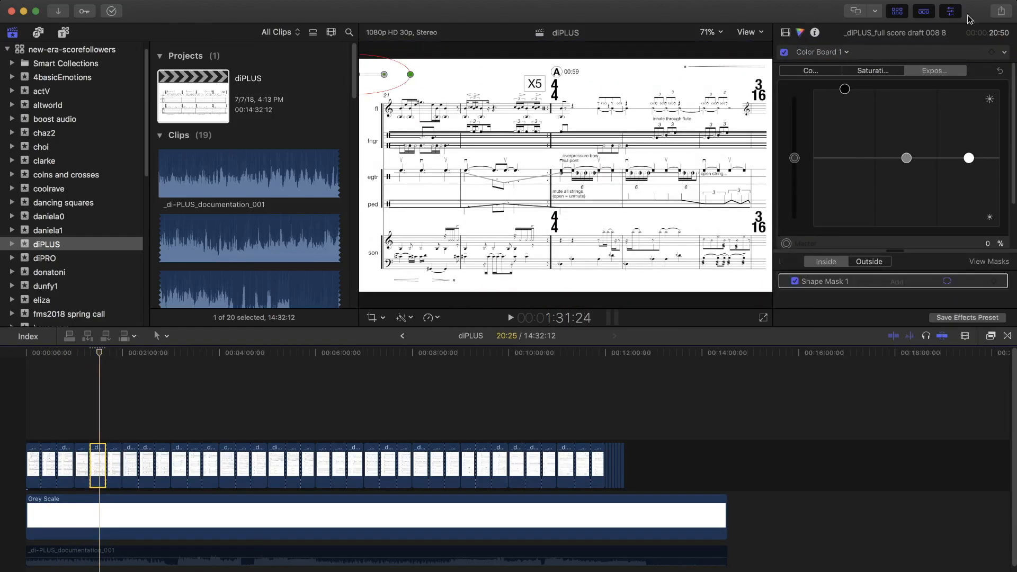
# Mask out the upper-left corner mark on the third page 8 segment using a small Color Board shape mask with raised shadows exposure.
pyautogui.click(957, 52)
pyautogui.click(957, 67)
pyautogui.moveTo(727, 120); pyautogui.dragTo(662, 131)
pyautogui.click(114, 464)
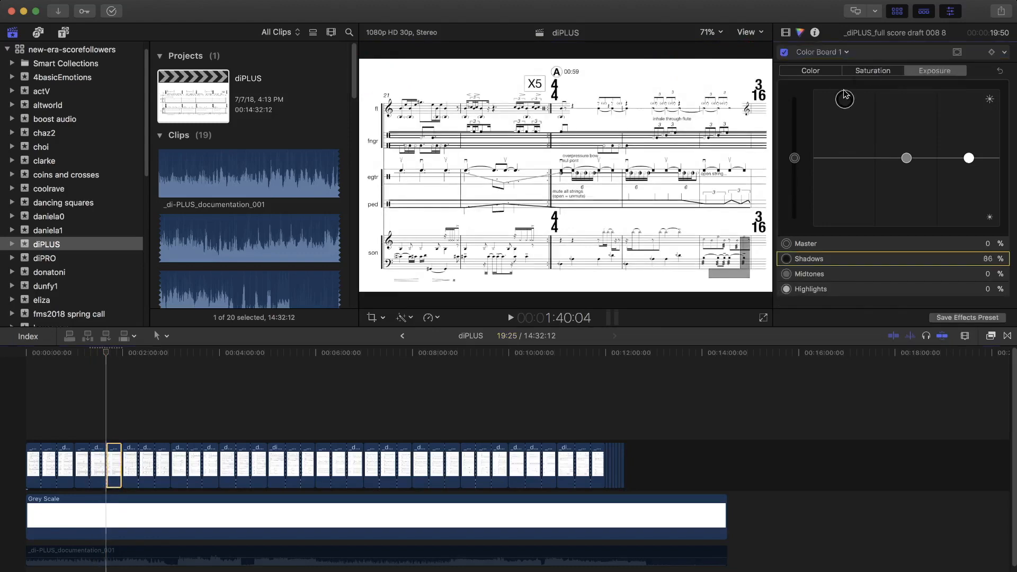
pyautogui.moveTo(568, 202); pyautogui.dragTo(569, 127)
pyautogui.moveTo(572, 122); pyautogui.dragTo(581, 159)
pyautogui.moveTo(579, 134); pyautogui.dragTo(372, 79)
# Mask out the double slash on the second page 9 segment with a small Color Board shape mask at maximum shadows exposure.
pyautogui.click(129, 466)
pyautogui.click(143, 466)
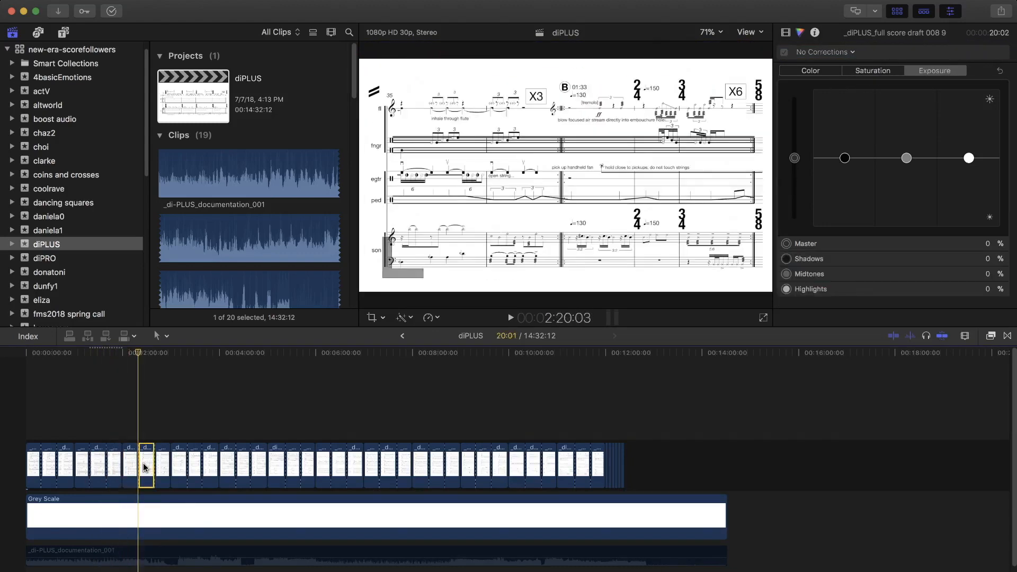
pyautogui.click(957, 52)
pyautogui.click(901, 60)
pyautogui.moveTo(845, 158); pyautogui.dragTo(845, 89)
pyautogui.moveTo(720, 191); pyautogui.dragTo(577, 191)
pyautogui.moveTo(566, 190); pyautogui.dragTo(382, 74)
# Add a Color Board with a shape mask to the third page 9 segment and raise its shadows exposure to the maximum.
pyautogui.click(159, 464)
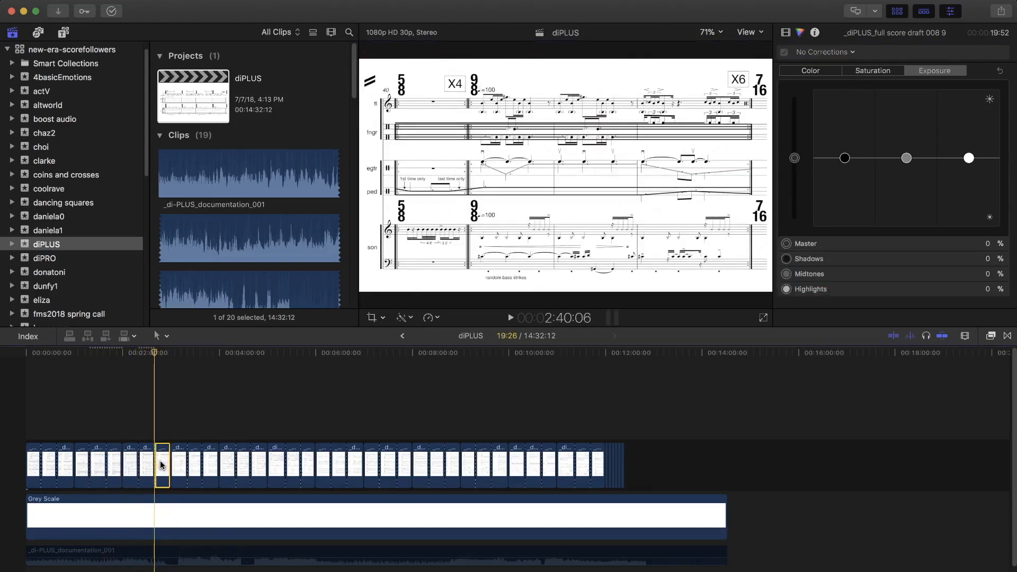
pyautogui.click(957, 52)
pyautogui.click(900, 60)
pyautogui.moveTo(845, 158); pyautogui.dragTo(844, 89)
# Add a Color Board with a shape mask to the second page 10 segment and raise its shadows exposure to the maximum.
pyautogui.click(180, 467)
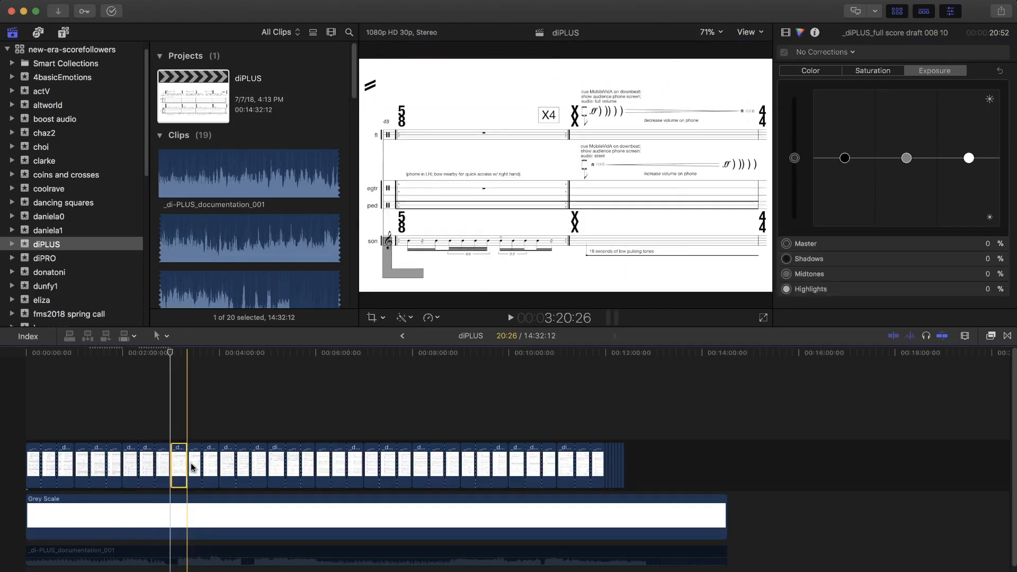
pyautogui.click(195, 466)
pyautogui.click(957, 52)
pyautogui.click(901, 60)
pyautogui.moveTo(845, 158); pyautogui.dragTo(845, 88)
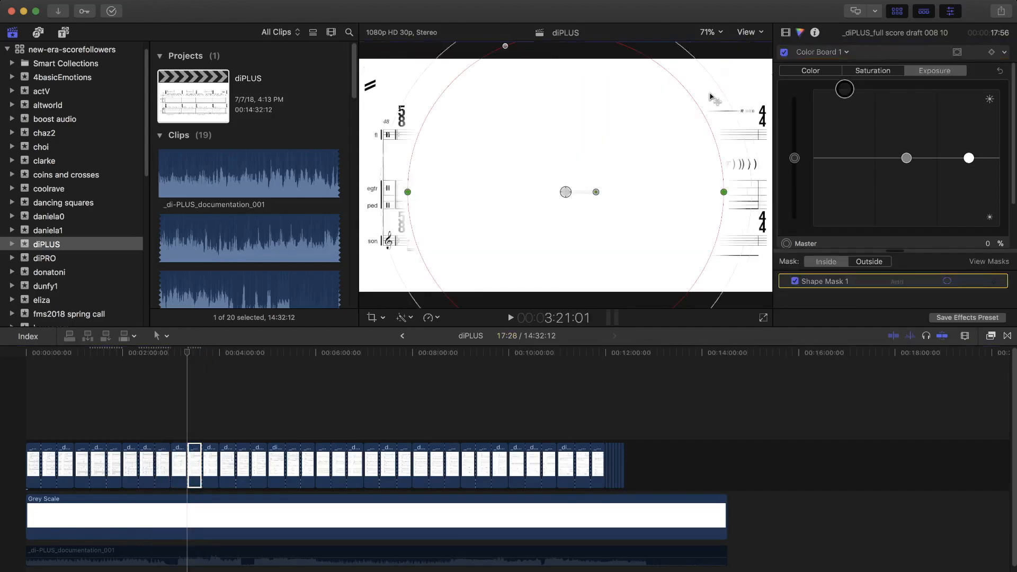
# Give the second page 11 segment a Color Board with maximum shadows exposure and adjust its shape mask.
pyautogui.click(211, 465)
pyautogui.click(227, 465)
pyautogui.click(240, 465)
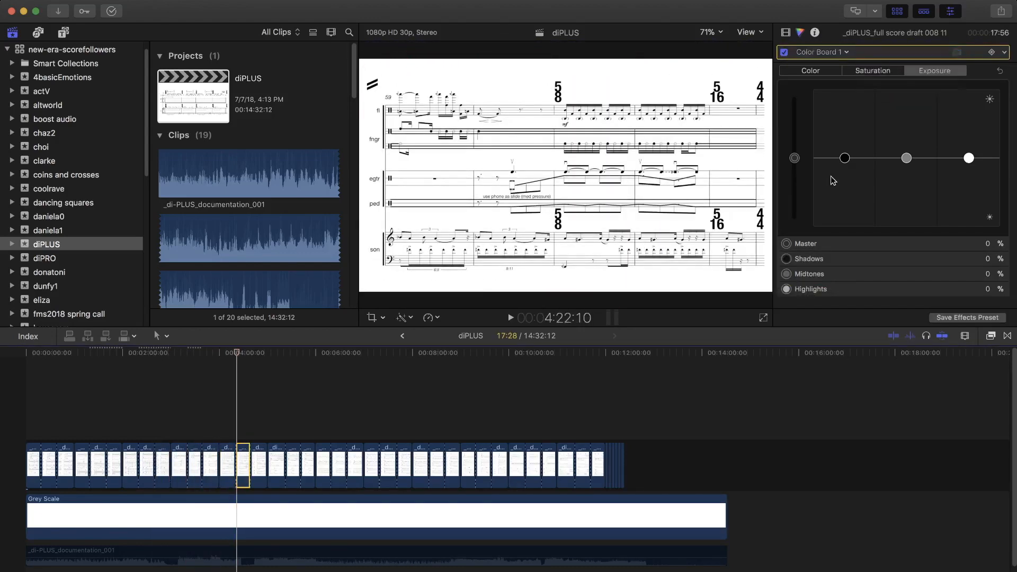
pyautogui.moveTo(845, 158); pyautogui.dragTo(845, 89)
pyautogui.click(957, 52)
pyautogui.click(901, 60)
pyautogui.moveTo(459, 169); pyautogui.dragTo(542, 181)
# Add a Color Board with a shape mask to the third page 11 segment and raise its shadows exposure to the maximum.
pyautogui.click(250, 471)
pyautogui.click(259, 463)
pyautogui.click(957, 52)
pyautogui.click(900, 59)
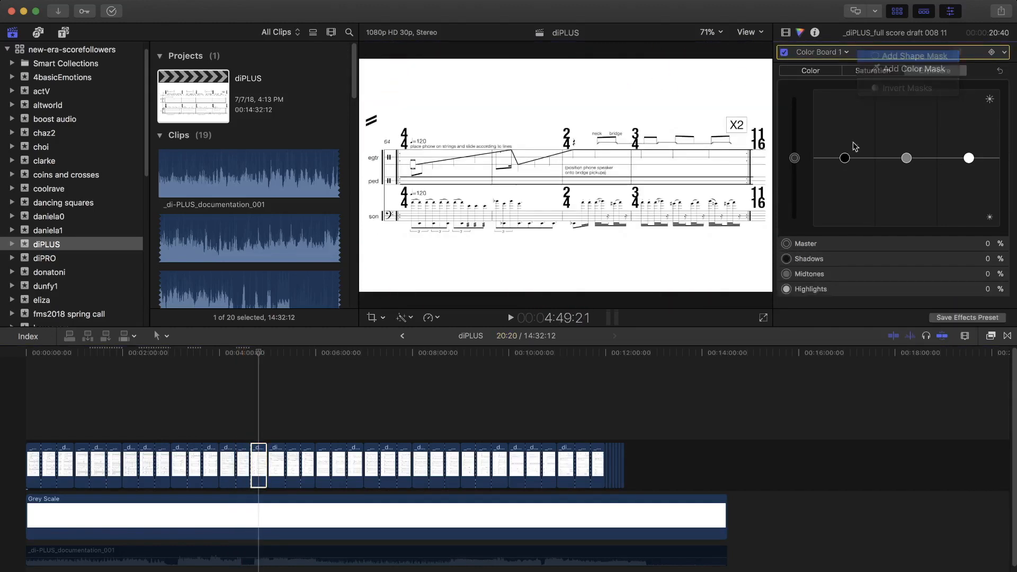
pyautogui.moveTo(844, 158); pyautogui.dragTo(844, 89)
# Mask out the double slash on the second page 12 segment with a small Color Board shape mask at maximum shadows exposure.
pyautogui.click(275, 468)
pyautogui.click(291, 465)
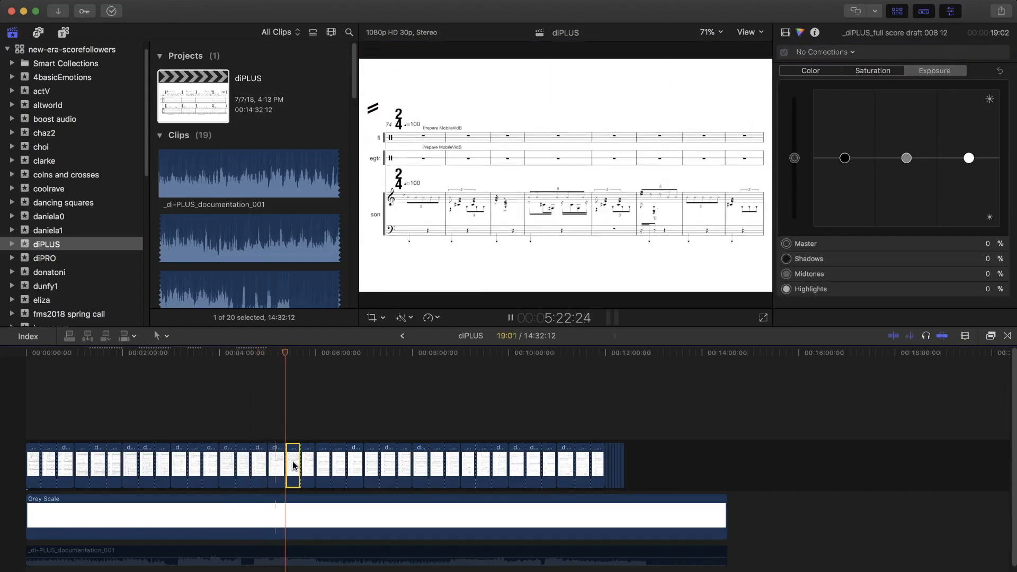
pyautogui.moveTo(845, 158); pyautogui.dragTo(845, 89)
pyautogui.click(957, 52)
pyautogui.click(901, 60)
pyautogui.moveTo(727, 198); pyautogui.dragTo(595, 173)
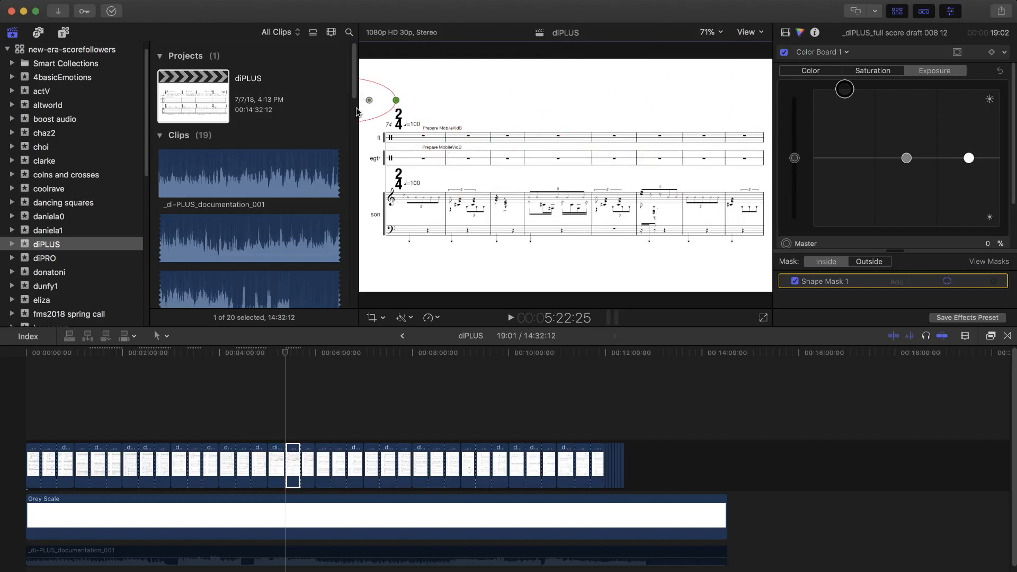
# Add a Color Board with a shape mask to the third page 12 segment and raise its shadows exposure to the maximum.
pyautogui.click(308, 465)
pyautogui.moveTo(845, 158); pyautogui.dragTo(844, 88)
pyautogui.click(957, 52)
pyautogui.click(901, 60)
# Add a Color Board with a shape mask to the second page 14 segment and raise its shadows exposure to the maximum.
pyautogui.click(323, 470)
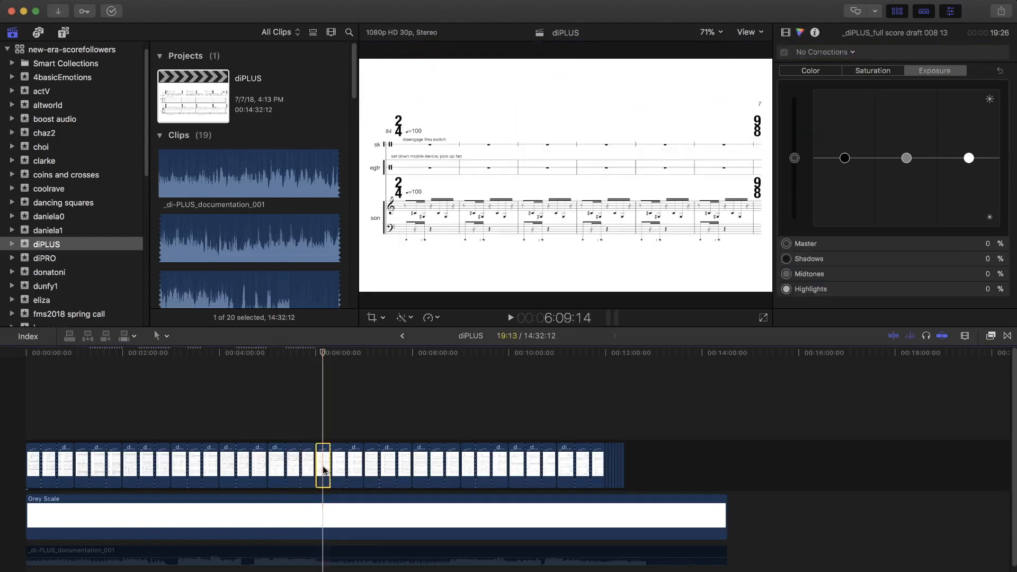
pyautogui.click(339, 470)
pyautogui.click(370, 470)
pyautogui.click(382, 469)
pyautogui.click(957, 52)
pyautogui.click(900, 60)
pyautogui.moveTo(844, 158); pyautogui.dragTo(844, 88)
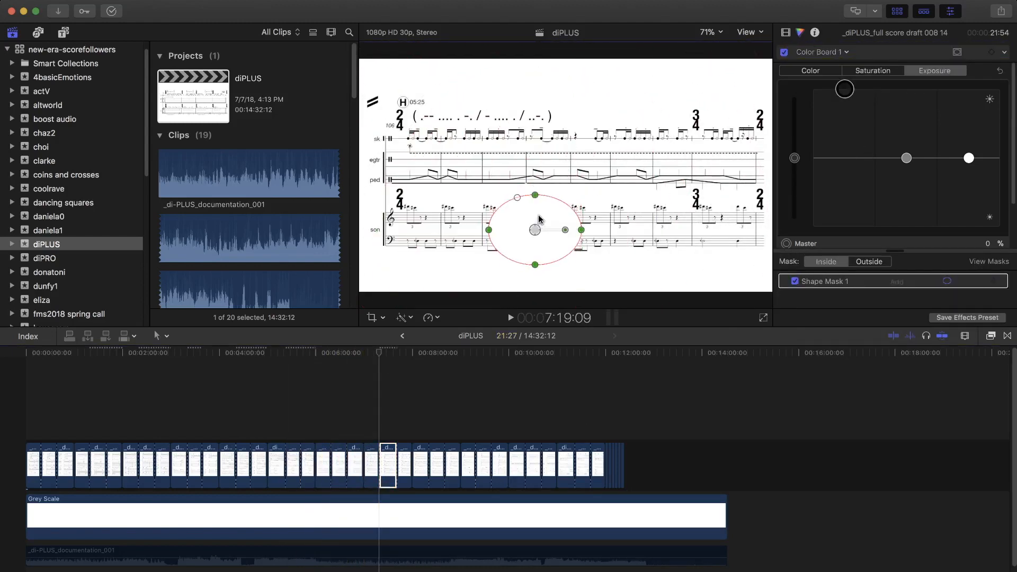
# Check the third page 14 segment and the three page 15 segments for stray double slashes.
pyautogui.click(404, 467)
pyautogui.click(419, 465)
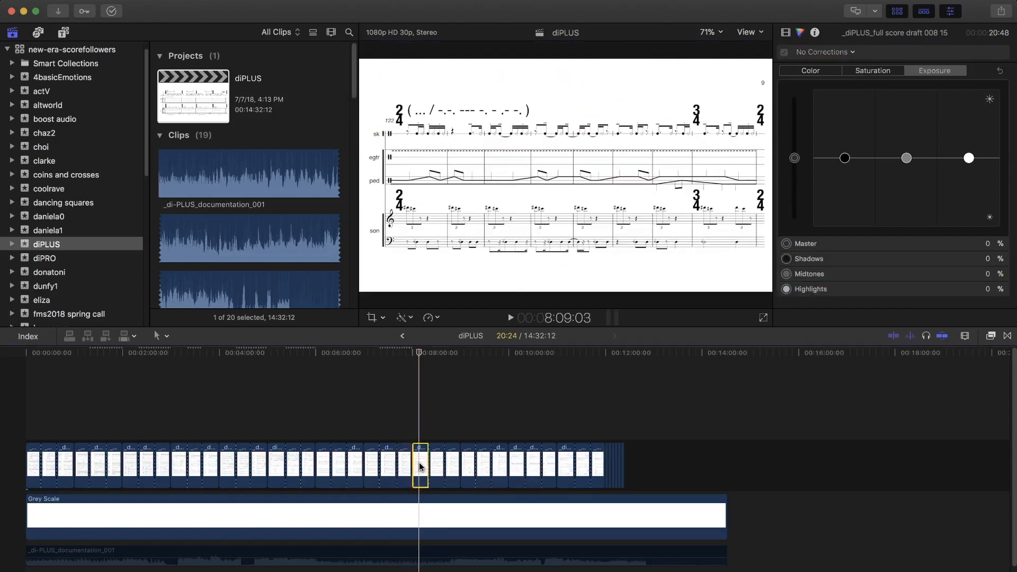
pyautogui.click(436, 466)
pyautogui.click(452, 464)
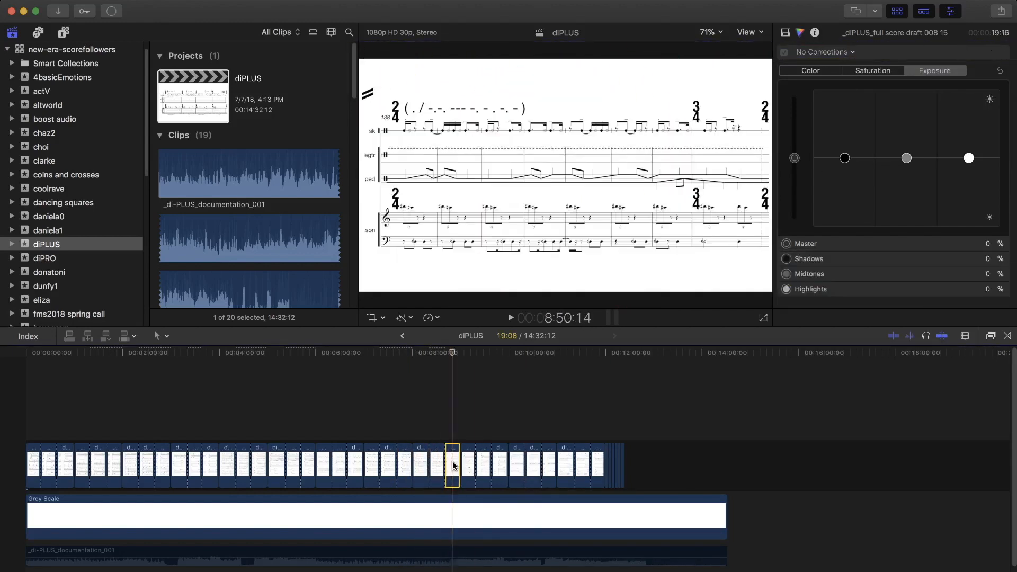
# Add a maximum-shadows Color Board to the page 16 segment and shrink its shape mask over the system's upper-left corner.
pyautogui.click(480, 464)
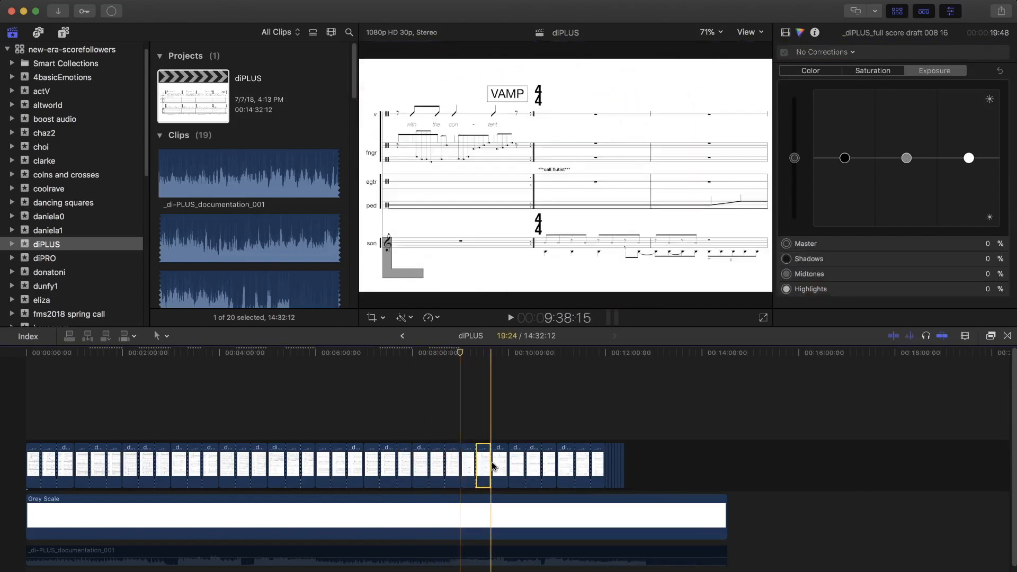
pyautogui.click(957, 52)
pyautogui.click(957, 66)
pyautogui.moveTo(845, 158); pyautogui.dragTo(845, 89)
pyautogui.moveTo(720, 216); pyautogui.dragTo(601, 215)
pyautogui.moveTo(566, 61); pyautogui.dragTo(566, 172)
pyautogui.moveTo(566, 215); pyautogui.dragTo(366, 78)
# Add a Color Board with a shape mask to the second page 18 segment and raise its shadows exposure to the maximum.
pyautogui.press('Down')
pyautogui.press('Down')
pyautogui.press('Down')
pyautogui.press('Down')
pyautogui.press('Down')
pyautogui.press('Down')
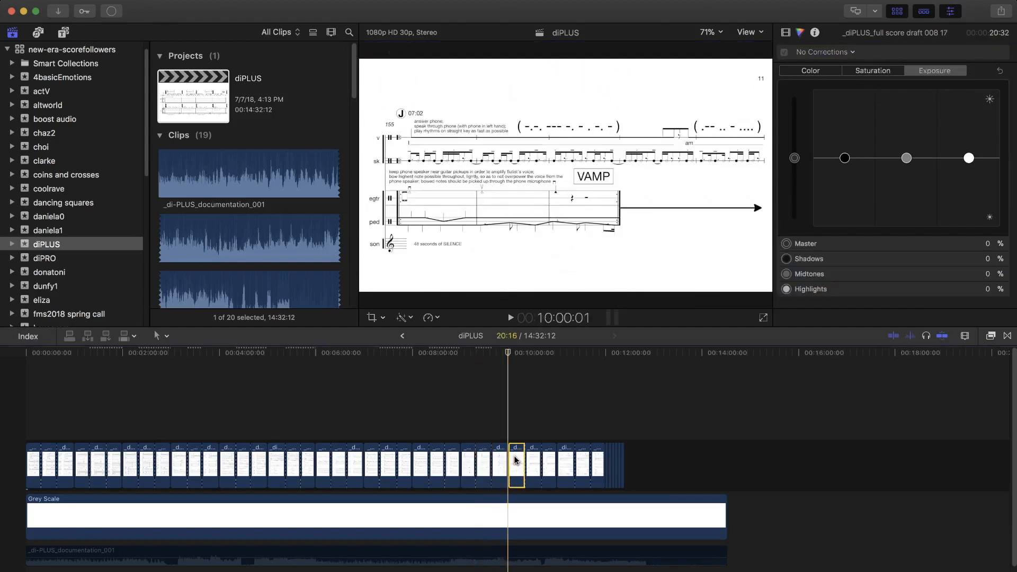
pyautogui.click(957, 52)
pyautogui.click(911, 55)
pyautogui.moveTo(845, 158); pyautogui.dragTo(845, 91)
# Shrink and reposition the shape mask in the blank area above the second page 18 system.
pyautogui.moveTo(565, 175); pyautogui.dragTo(445, 102)
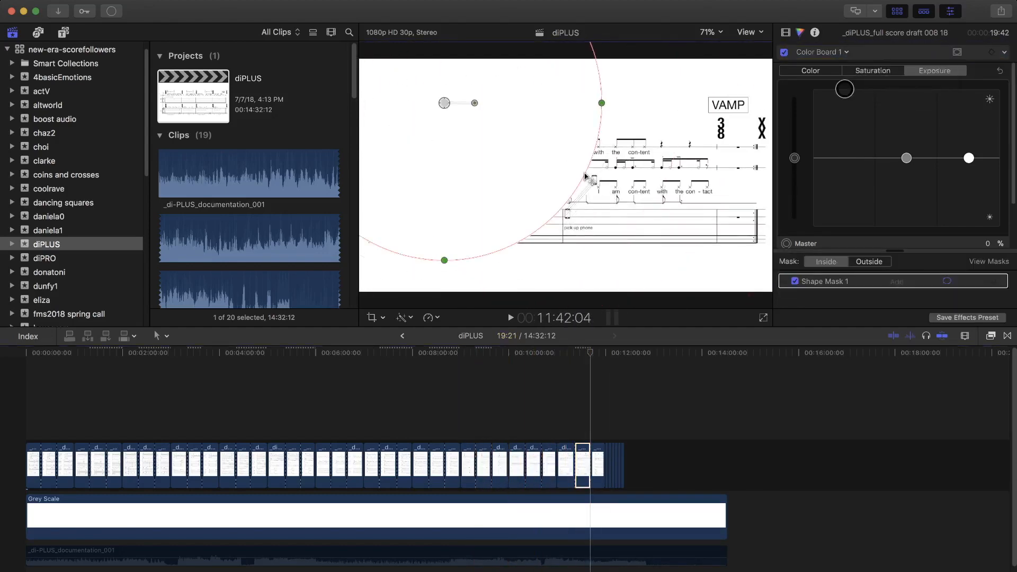
pyautogui.moveTo(445, 259); pyautogui.dragTo(445, 136)
pyautogui.moveTo(602, 103); pyautogui.dragTo(524, 102)
pyautogui.moveTo(445, 102); pyautogui.dragTo(548, 112)
# Add a Color Board with a shape mask to the third page 18 segment and raise its shadows exposure to the maximum.
pyautogui.click(597, 464)
pyautogui.click(957, 52)
pyautogui.click(957, 65)
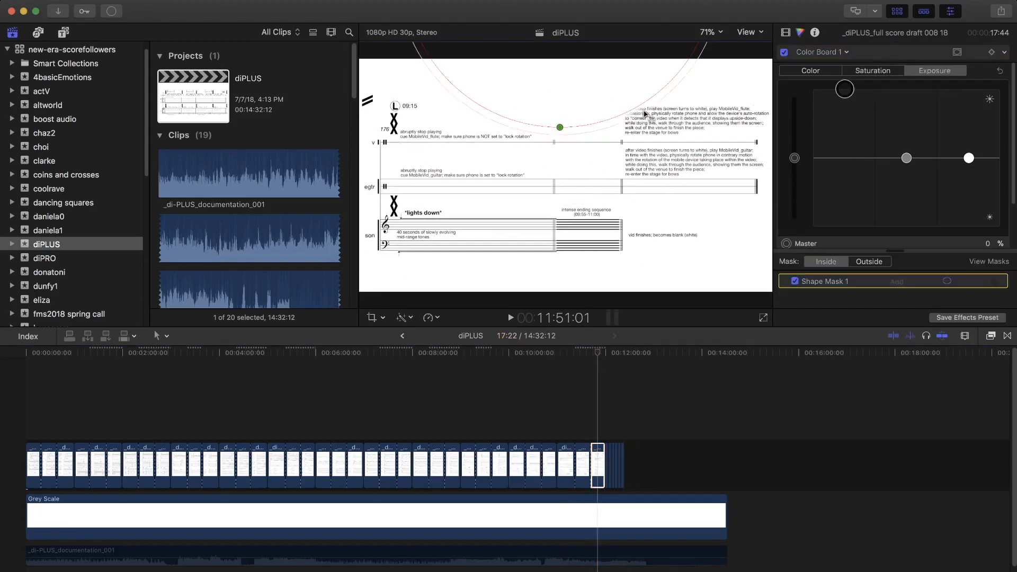
# Select all 36 score page segments in the timeline and set their duration to 30 seconds each.
pyautogui.click(267, 353)
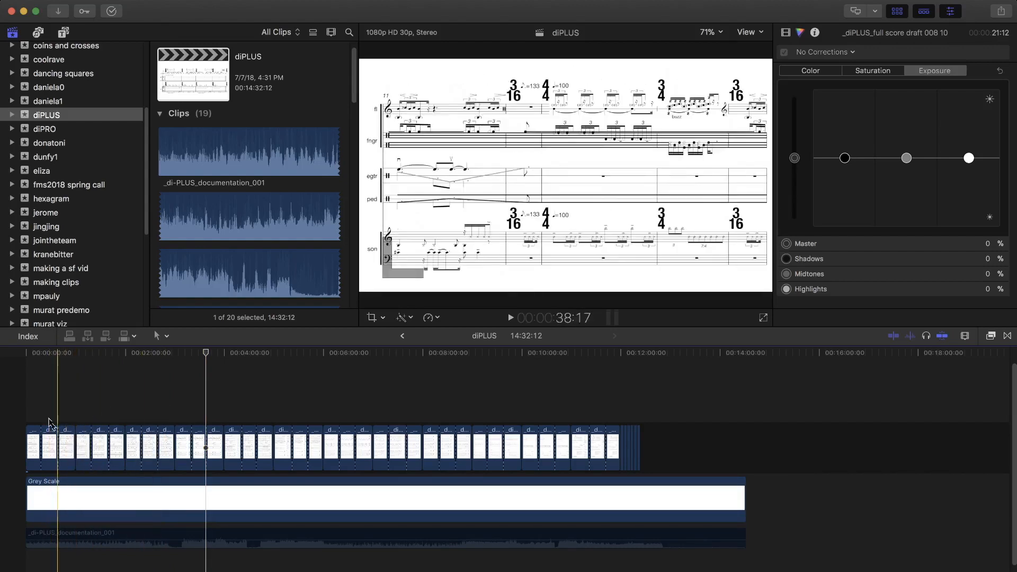
pyautogui.moveTo(31, 418); pyautogui.dragTo(596, 438)
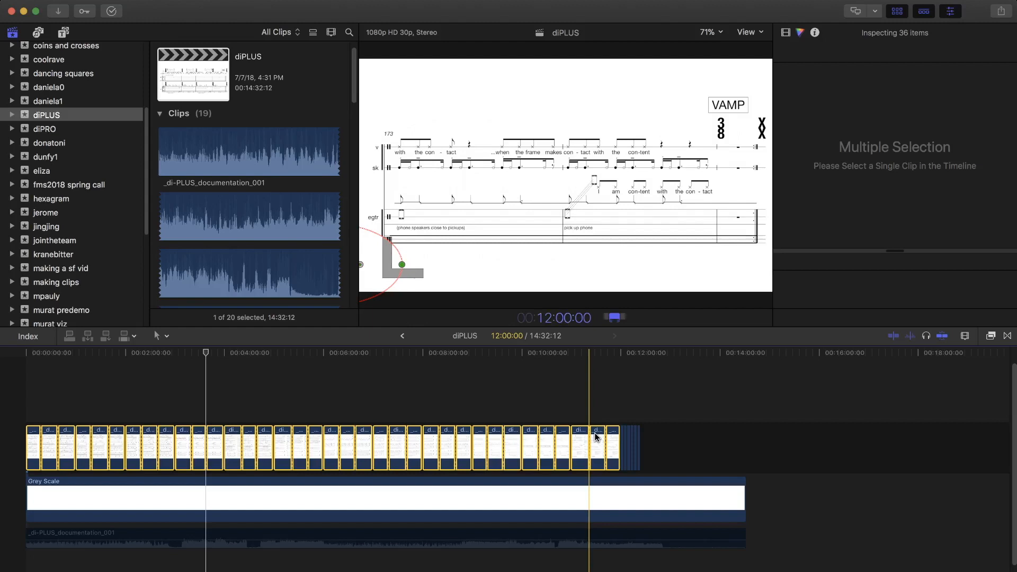
pyautogui.write('300')
pyautogui.press('Return')
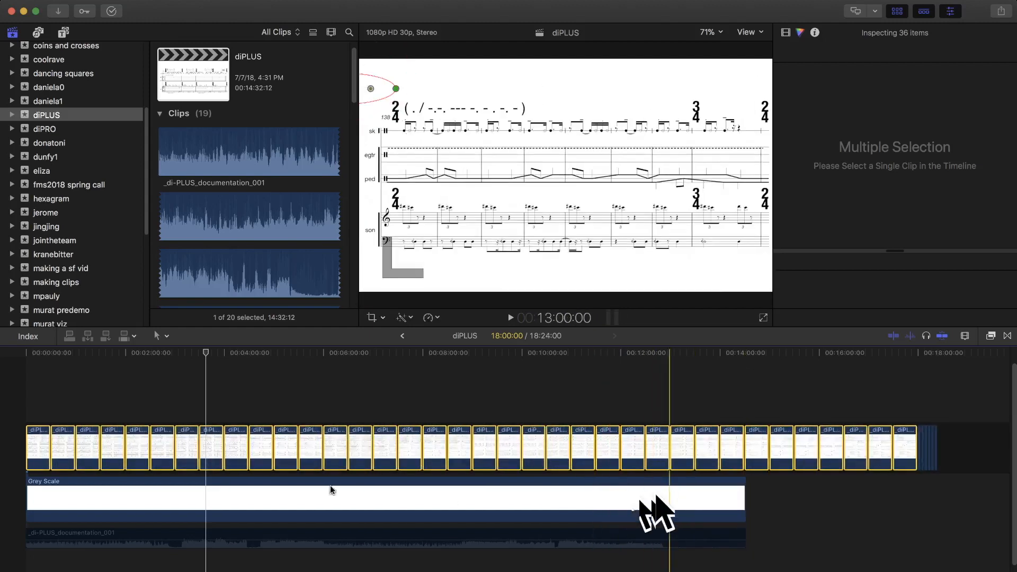
# Play the recording from the start and stop the playhead at 14:22, where the first page change belongs.
pyautogui.click(156, 537)
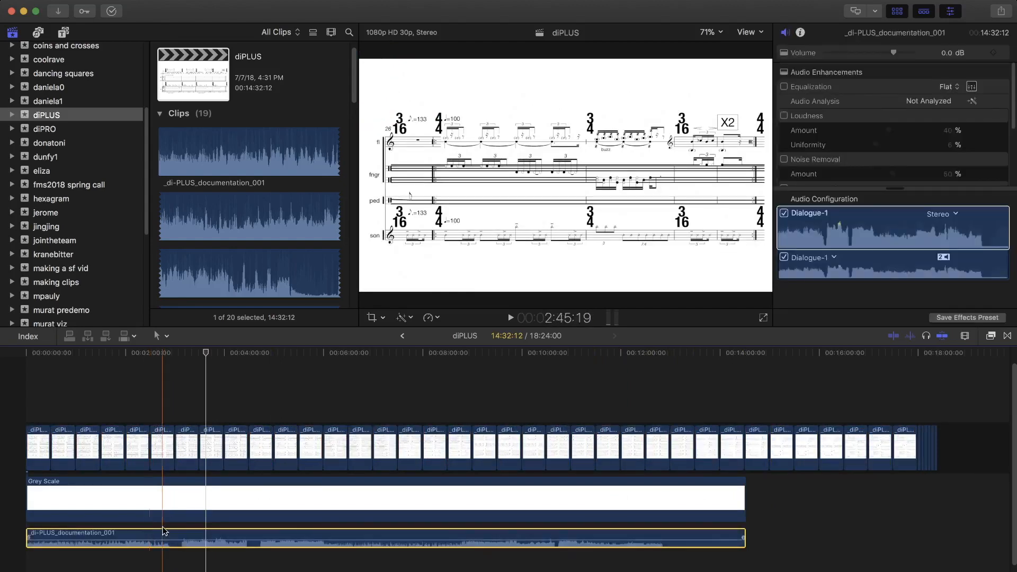
pyautogui.press('space')
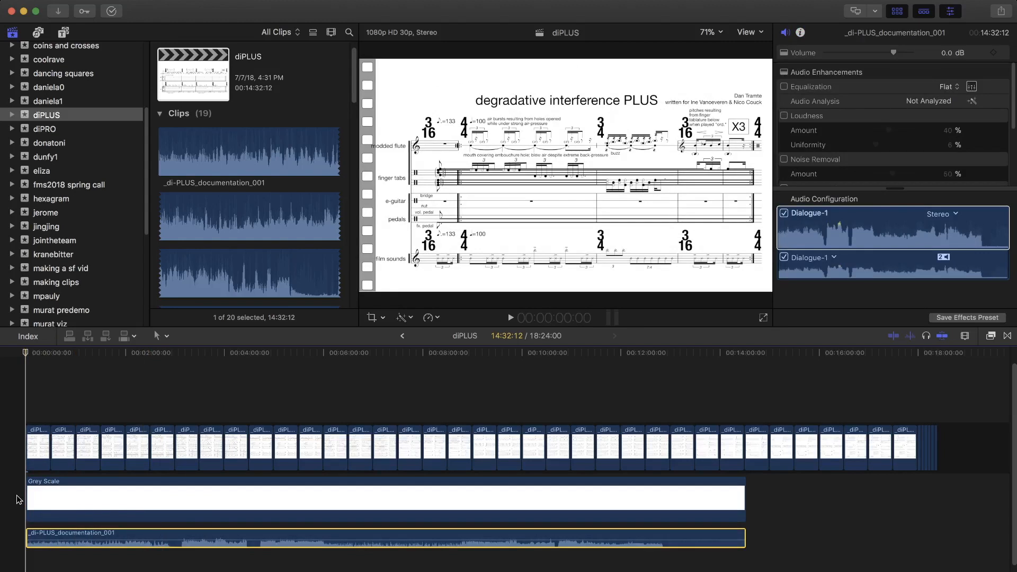
pyautogui.press('space')
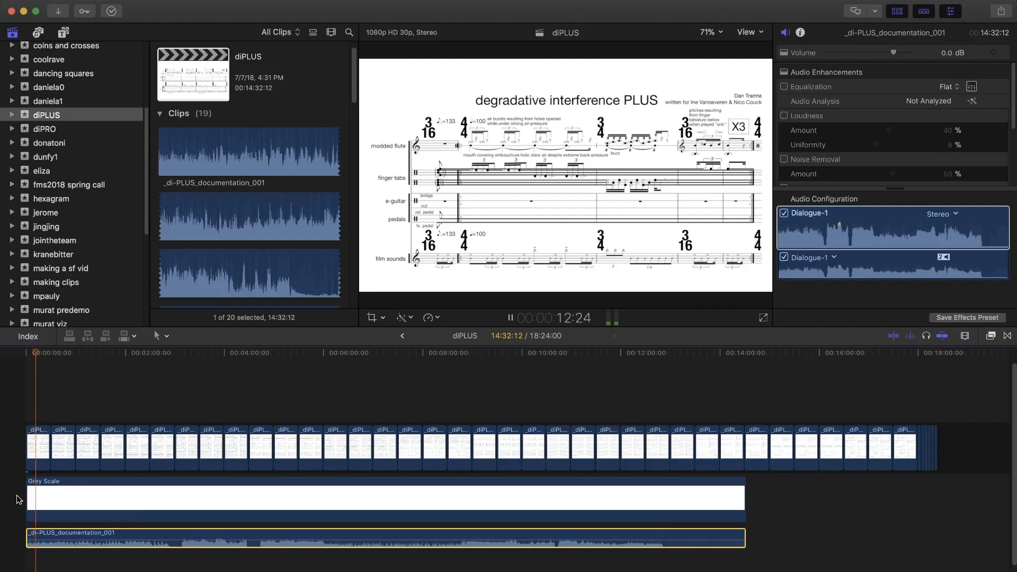
pyautogui.press('space')
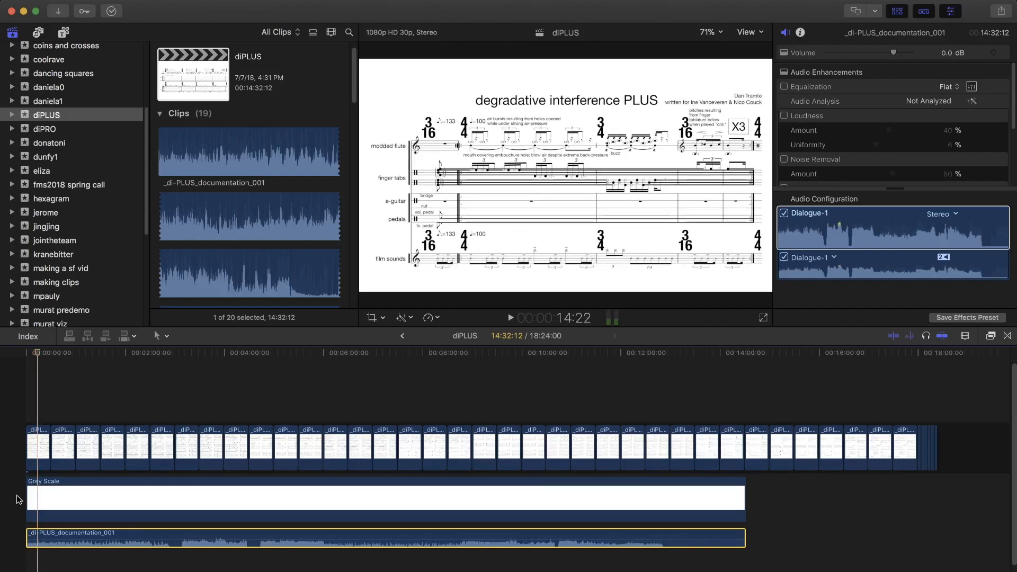
# Cut the first score page segment at the 14:22 page change and remove its remainder so the next segment closes up.
pyautogui.press('super+equal')
pyautogui.press('super+equal')
pyautogui.press('super+equal')
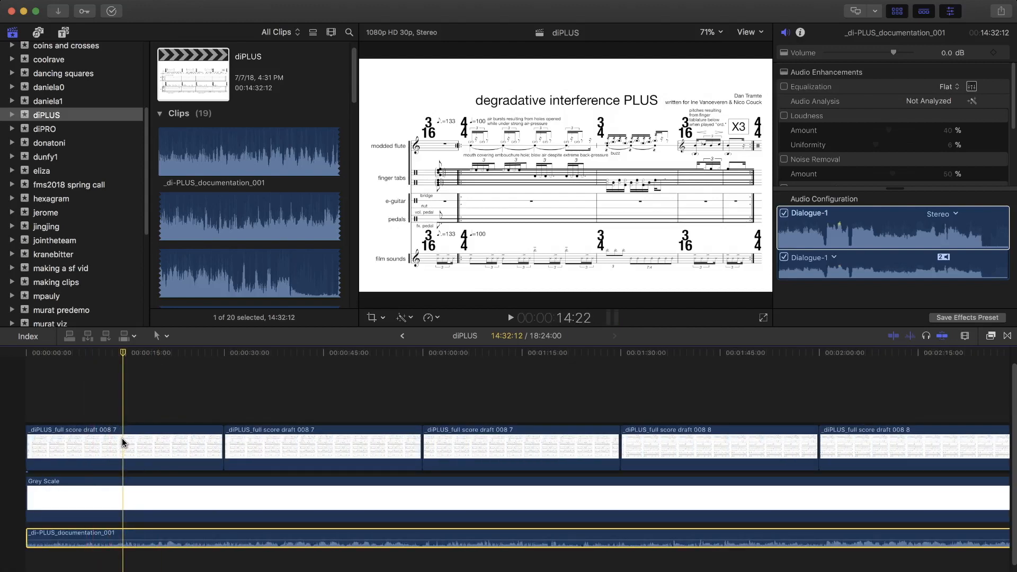
pyautogui.press('b')
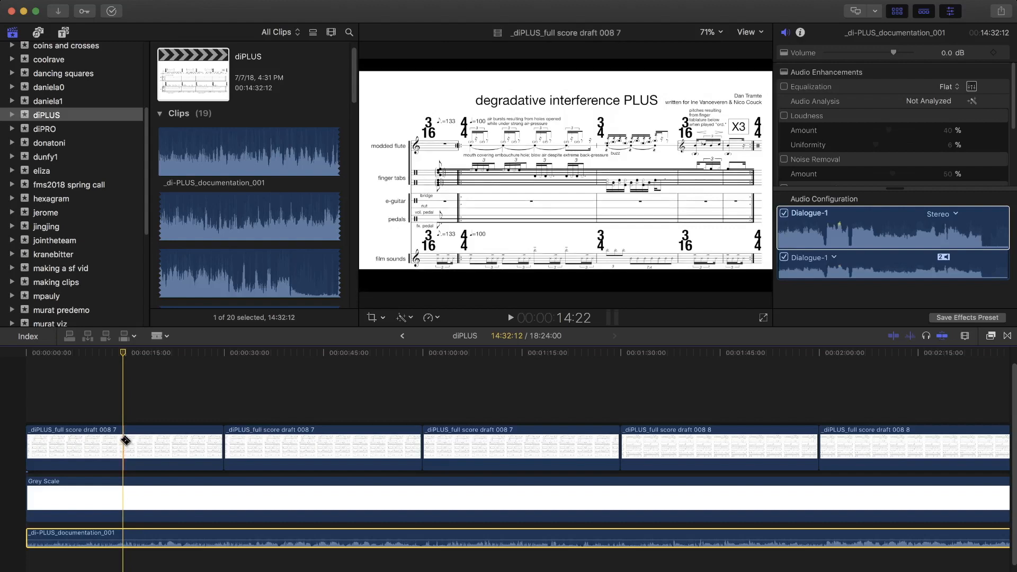
pyautogui.click(124, 441)
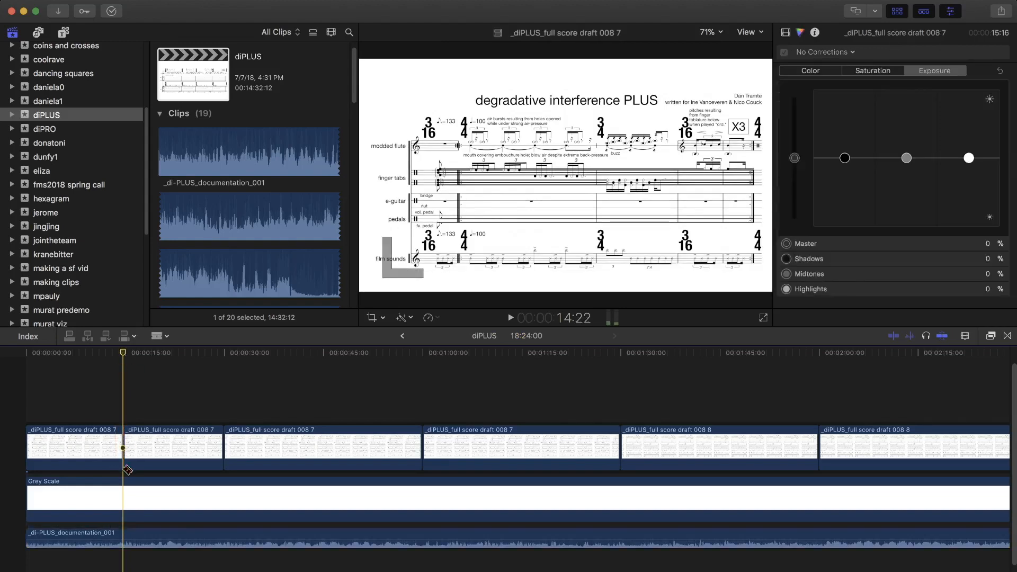
pyautogui.press('a')
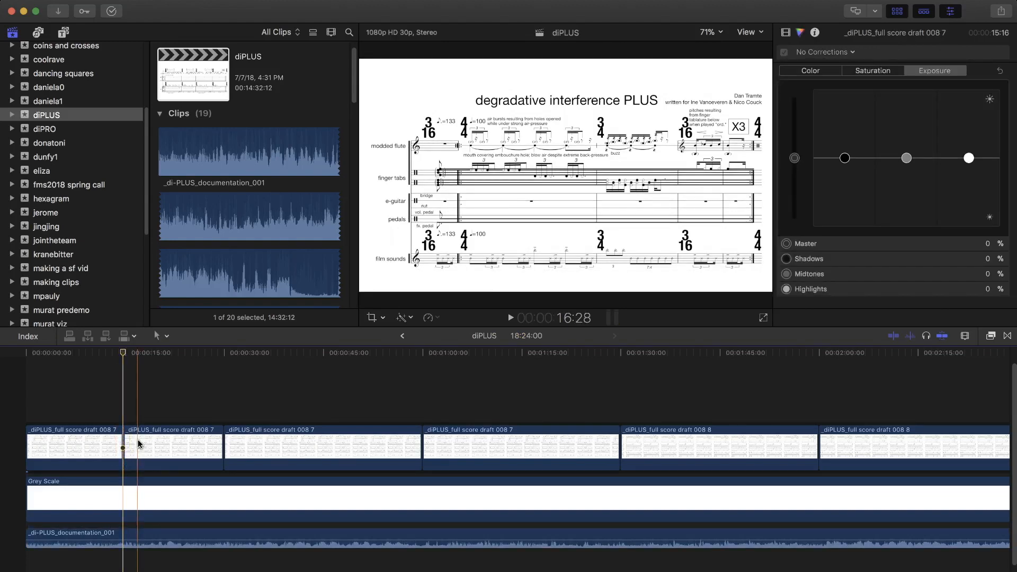
pyautogui.click(144, 449)
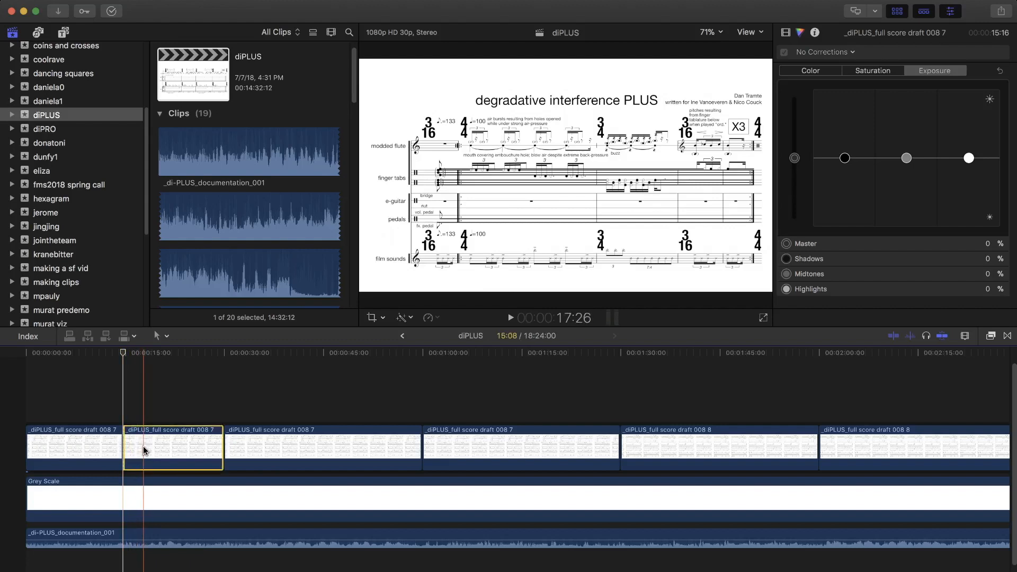
pyautogui.press('Delete')
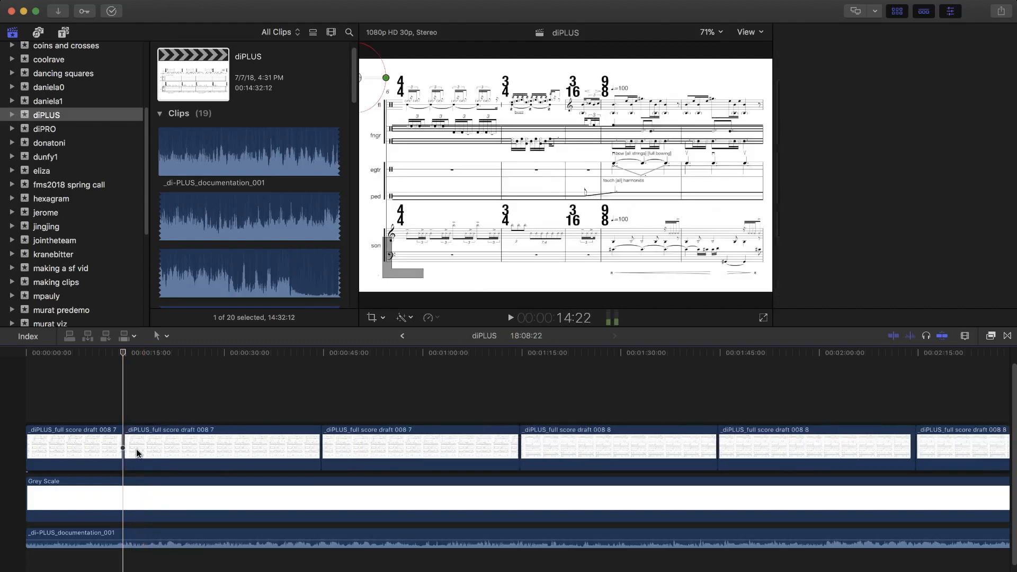
# Try trimming the end of the second score page segment at about 31:21, and undo the trim.
pyautogui.click(222, 442)
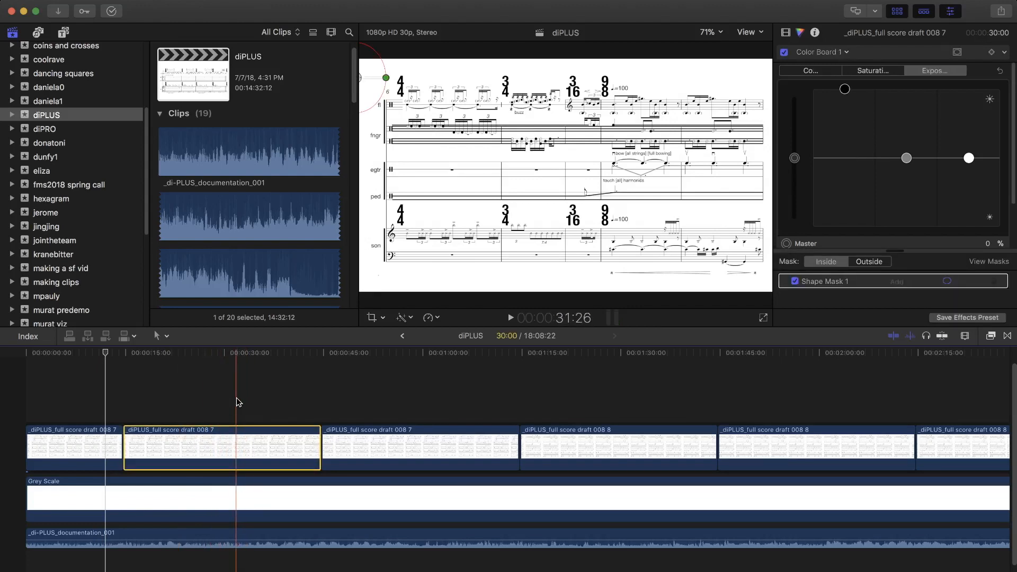
pyautogui.hotkey('alt', ']')
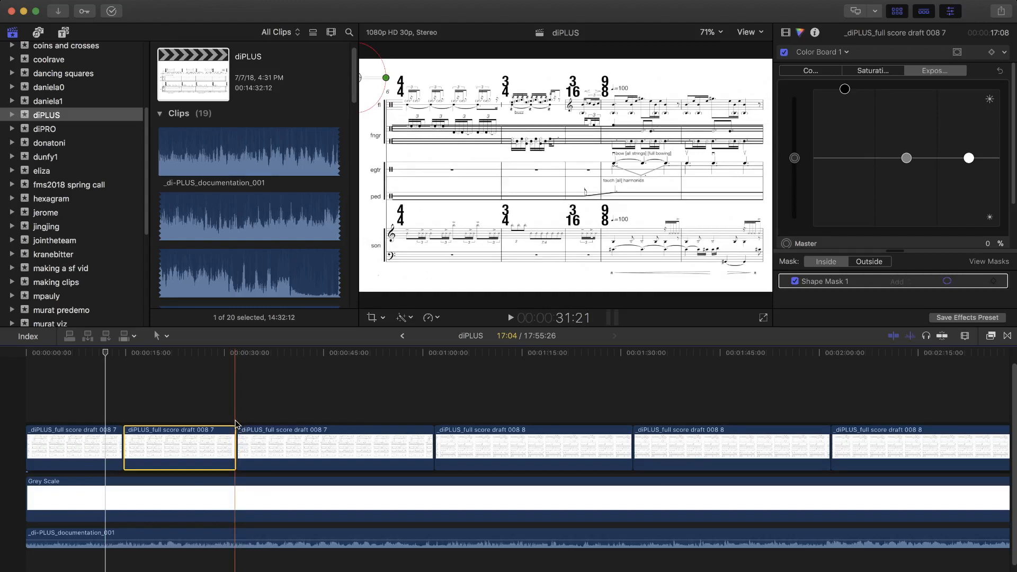
pyautogui.press('super+z')
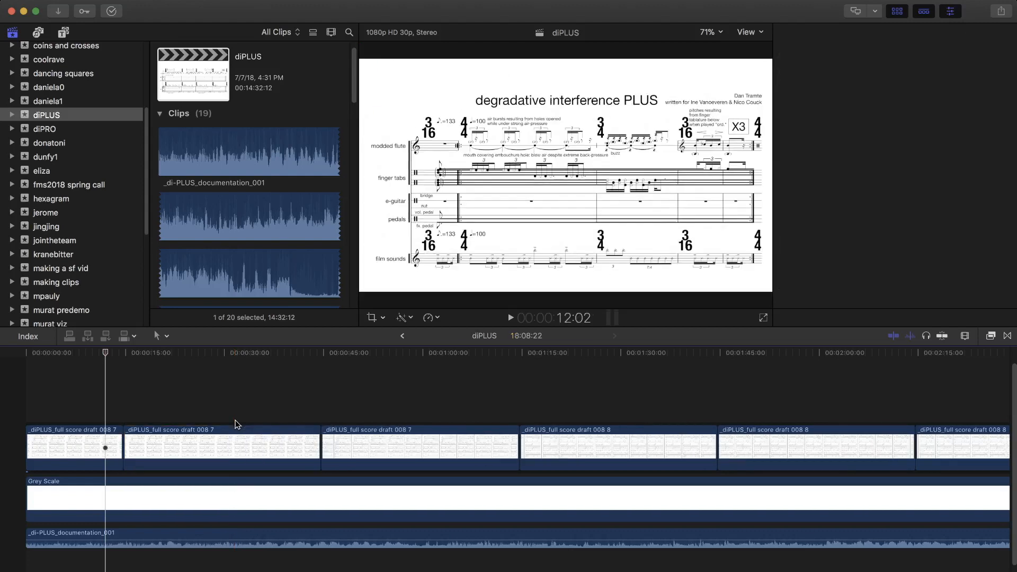
# Try splitting the second score page segment at about 32:21 and deleting its remainder, and undo both edits.
pyautogui.click(243, 440)
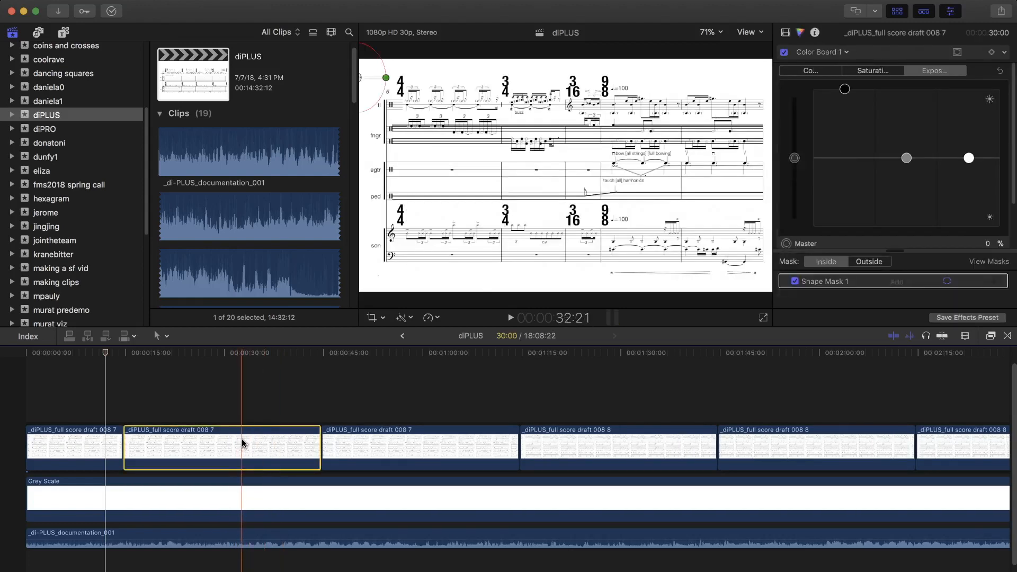
pyautogui.press('b')
pyautogui.click(241, 441)
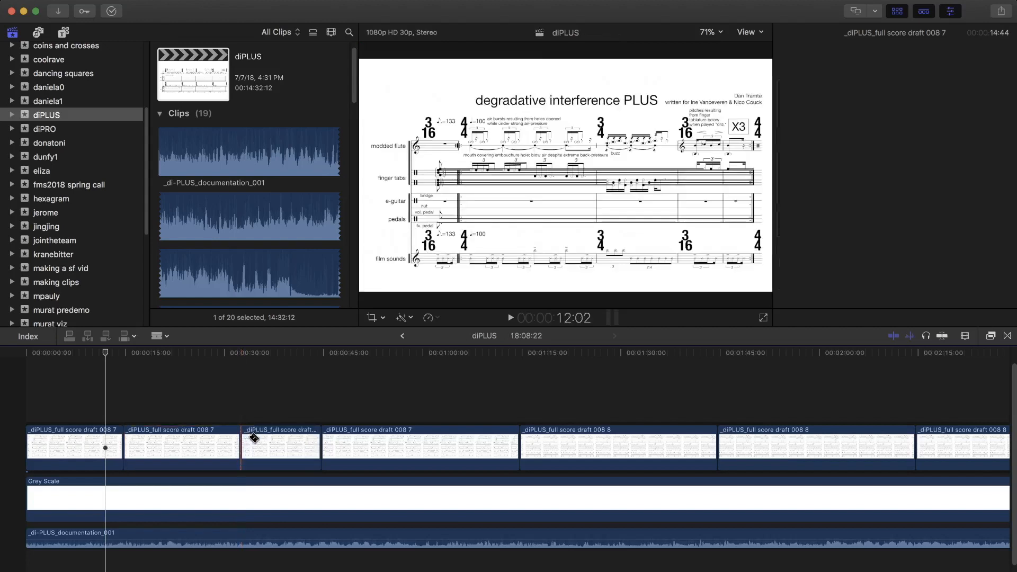
pyautogui.press('a')
pyautogui.click(260, 440)
pyautogui.press('BackSpace')
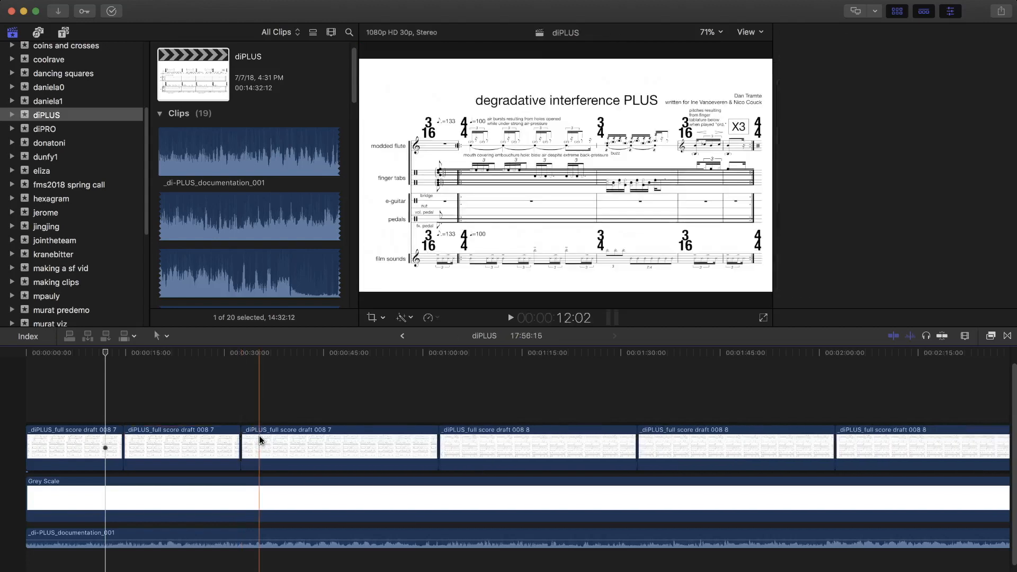
pyautogui.press('super+z')
pyautogui.press('super+z')
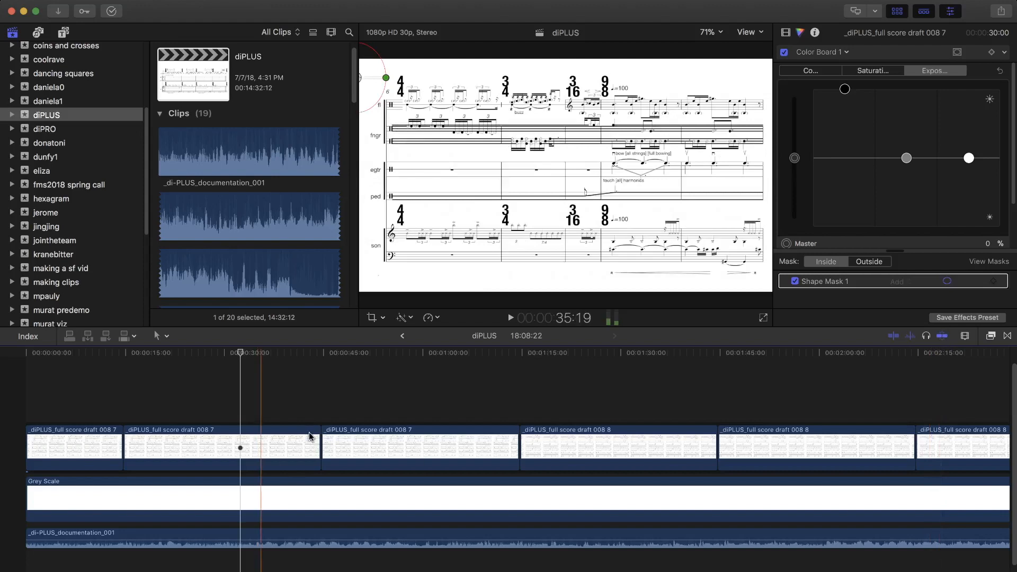
# Trim the end of the second score page segment back to the page change at 32:15.
pyautogui.moveTo(316, 436); pyautogui.dragTo(237, 438)
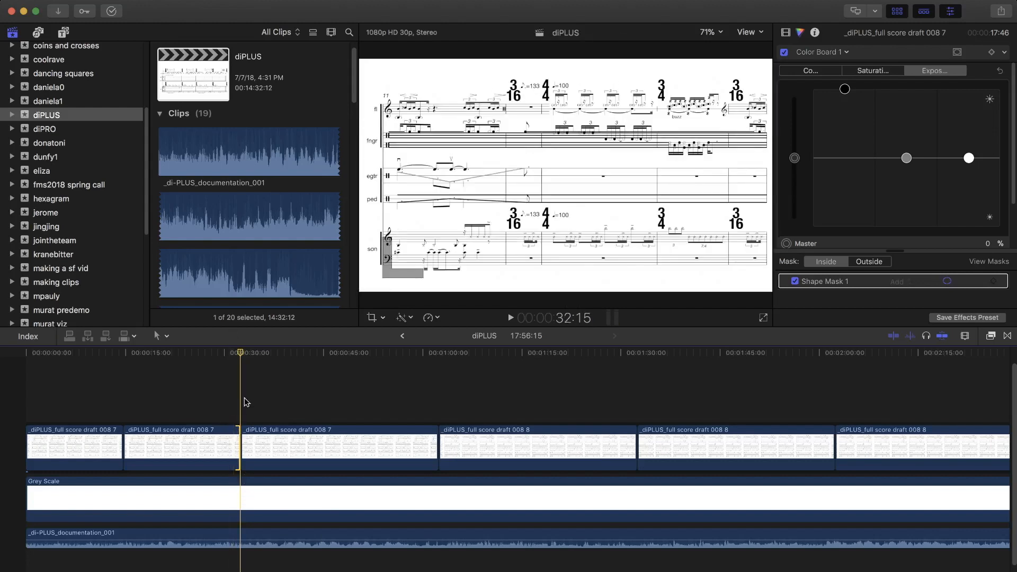
pyautogui.click(225, 460)
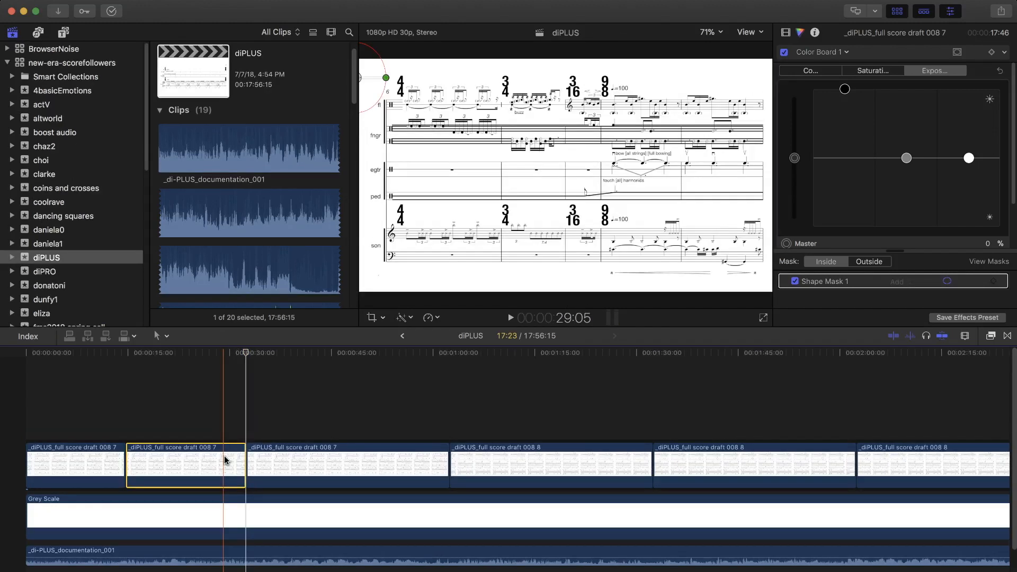
pyautogui.click(314, 470)
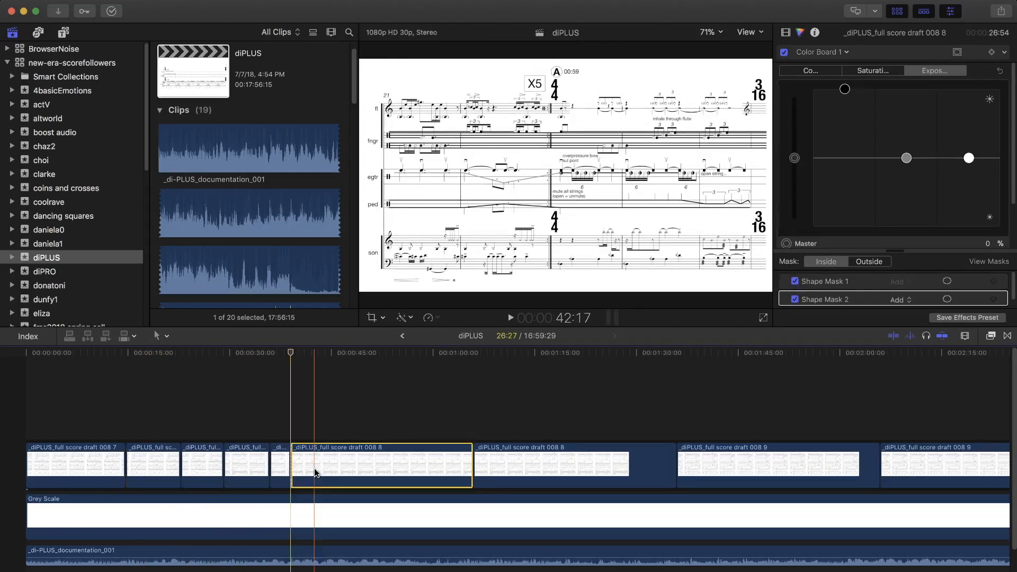
# Paste repeated 008 8 page segments into the storyline for the X5 repeat.
pyautogui.click(280, 465)
pyautogui.press('super+v')
pyautogui.click(249, 465)
# Try stacking a duplicate of the short X5 page segment above it and applying a Gaussian blur to the duplicate.
pyautogui.click(1007, 335)
pyautogui.moveTo(280, 465); pyautogui.dragTo(282, 416)
pyautogui.click(277, 416)
pyautogui.click(787, 381)
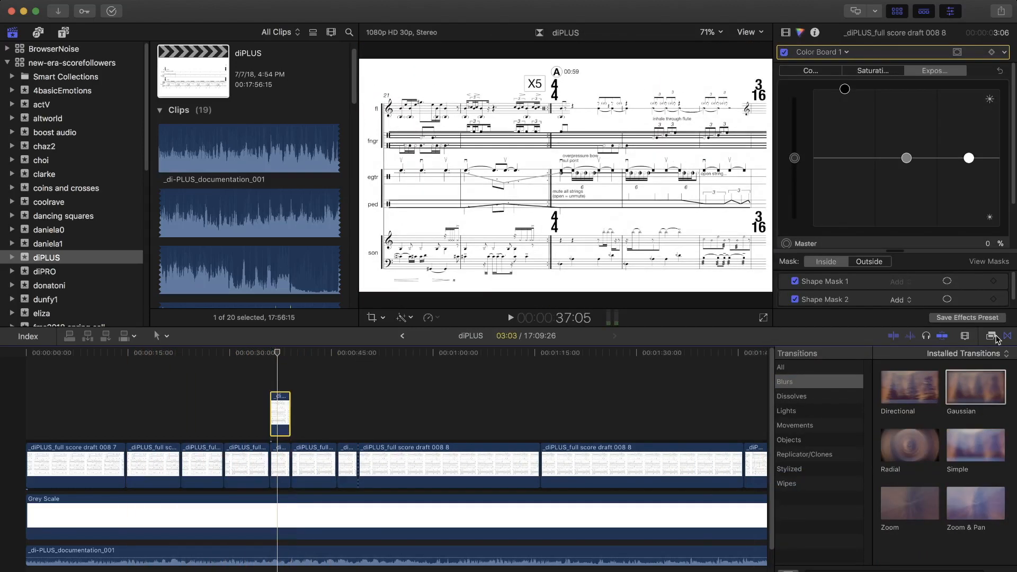
pyautogui.click(991, 335)
pyautogui.doubleClick(910, 445)
pyautogui.moveTo(846, 188); pyautogui.dragTo(843, 192)
pyautogui.click(273, 408)
pyautogui.scroll(-3, 913, 230)
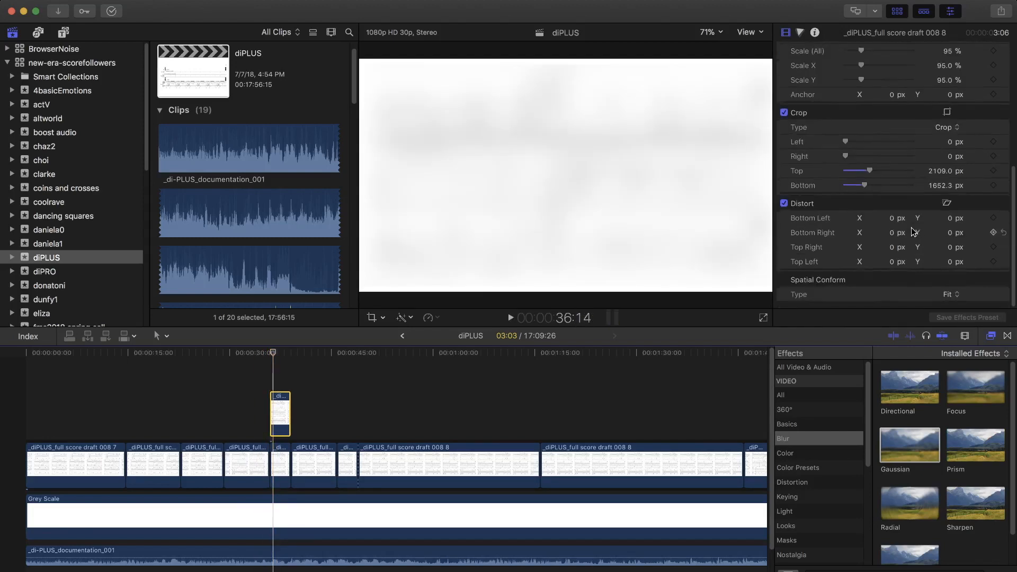
# Delete the blurred duplicate above the short X5 page segment.
pyautogui.scroll(3, 913, 229)
pyautogui.click(946, 164)
pyautogui.click(523, 293)
pyautogui.press('Delete')
# Apply a Shape Mask effect to the short X5 page segment and stack a duplicate of the segment above it.
pyautogui.click(273, 465)
pyautogui.scroll(-5, 809, 477)
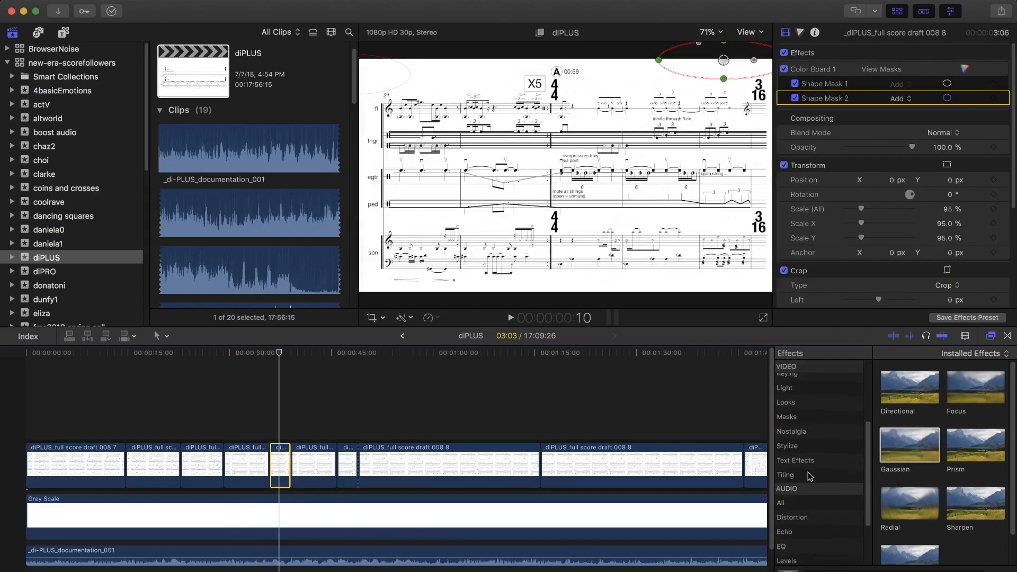
pyautogui.click(787, 399)
pyautogui.click(975, 445)
pyautogui.moveTo(281, 466); pyautogui.dragTo(281, 422)
pyautogui.click(280, 423)
# Add Gaussian blur to the layered X5 segment, stretch its shape mask over the measures and reduce the blur amount.
pyautogui.scroll(5, 816, 455)
pyautogui.click(784, 410)
pyautogui.doubleClick(909, 445)
pyautogui.click(784, 257)
pyautogui.moveTo(773, 170)
pyautogui.mouseDown()
pyautogui.moveTo(691, 167)
pyautogui.moveTo(773, 175)
pyautogui.mouseUp()
pyautogui.moveTo(695, 178); pyautogui.dragTo(763, 180)
pyautogui.doubleClick(909, 445)
pyautogui.moveTo(879, 195); pyautogui.dragTo(852, 195)
# Stack a duplicate of the following 008 8 segment above it and apply the Shape Mask effect to the duplicate.
pyautogui.moveTo(314, 466); pyautogui.dragTo(314, 422)
pyautogui.click(787, 512)
pyautogui.moveTo(976, 445); pyautogui.dragTo(302, 413)
pyautogui.click(783, 410)
pyautogui.click(281, 413)
pyautogui.click(307, 413)
# Shorten the second layered 008 8 segment, copy the stacked segments and paste them three more times.
pyautogui.moveTo(336, 465); pyautogui.dragTo(302, 465)
pyautogui.moveTo(267, 384); pyautogui.dragTo(301, 467)
pyautogui.press('super+c')
pyautogui.press('super+v')
pyautogui.press('super+v')
pyautogui.press('super+v')
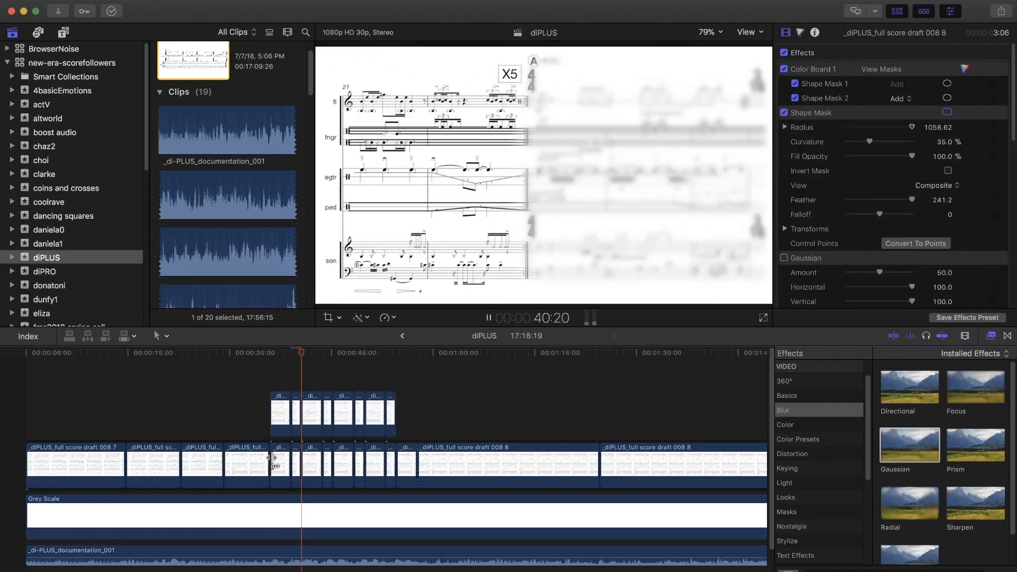
# Adjust the edit points of the layered X5 repeats in both rows to match the audio playback.
pyautogui.press('super+equal')
pyautogui.press('super+equal')
pyautogui.moveTo(363, 413); pyautogui.dragTo(373, 413)
pyautogui.moveTo(236, 466); pyautogui.dragTo(243, 465)
pyautogui.moveTo(236, 413); pyautogui.dragTo(244, 413)
pyautogui.click(413, 450)
pyautogui.press('space')
pyautogui.click(513, 420)
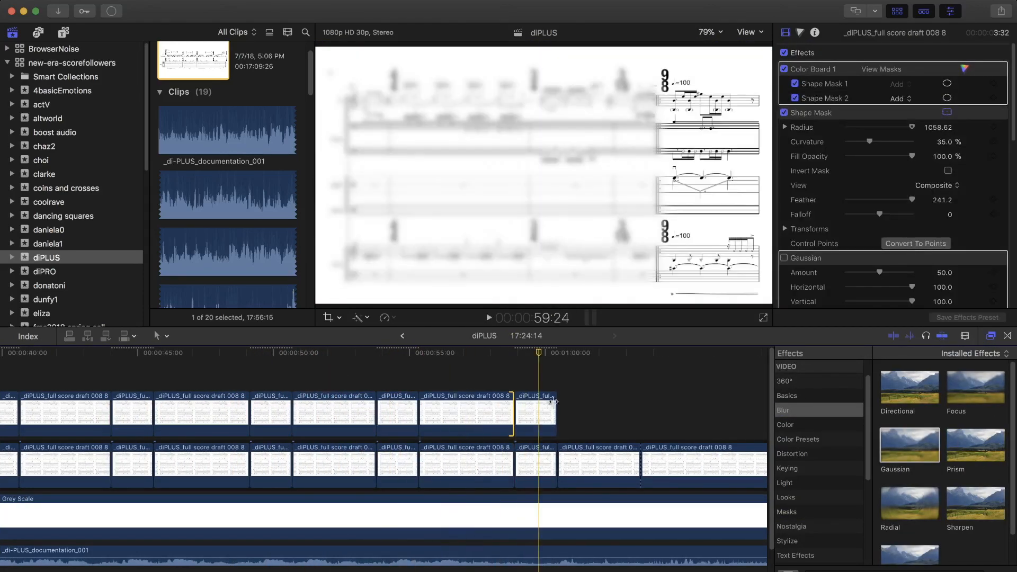
# Trim and cut the following 008 8 and 008 9 page segments at their page changes up to about 1:20.
pyautogui.hscroll(5, 440, 445)
pyautogui.click(369, 460)
pyautogui.hscroll(10, 318, 460)
pyautogui.hotkey('shift', 'x')
pyautogui.hotkey('alt', ']')
pyautogui.press('super+b')
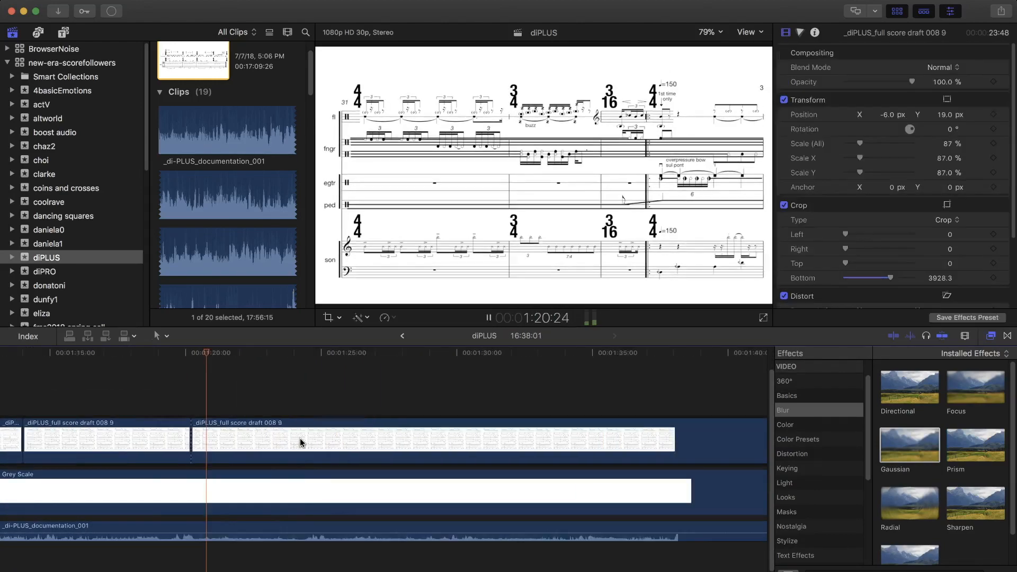
# Split off the 008 9 segment that starts at about 1:20 and stack a duplicate of it above.
pyautogui.press('space')
pyautogui.press('super+minus')
pyautogui.press('super+minus')
pyautogui.click(341, 446)
pyautogui.moveTo(518, 446); pyautogui.dragTo(349, 389)
pyautogui.press('super+equal')
pyautogui.press('super+b')
pyautogui.click(393, 454)
# Apply a Shape Mask and Gaussian blur to the layered 008 9 segment, resize the mask and paste the segment again.
pyautogui.click(787, 512)
pyautogui.doubleClick(976, 445)
pyautogui.moveTo(544, 192); pyautogui.dragTo(708, 161)
pyautogui.scroll(5, 787, 453)
pyautogui.click(786, 438)
pyautogui.doubleClick(909, 454)
pyautogui.press('super+v')
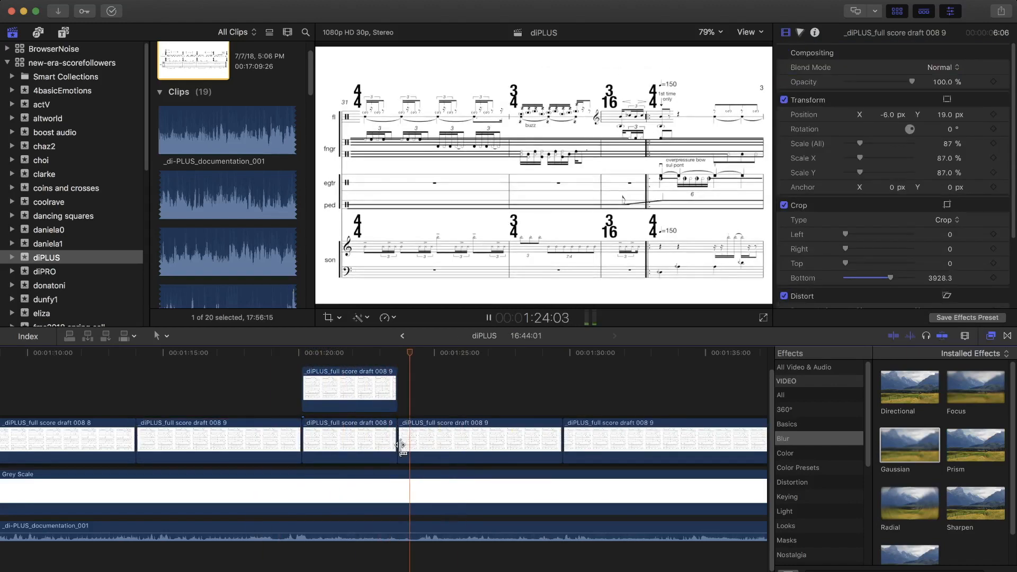
# Shorten the next 008 9 segment, stack a duplicate of it above and apply the Shape Mask effect.
pyautogui.moveTo(563, 445); pyautogui.dragTo(436, 445)
pyautogui.moveTo(417, 445); pyautogui.dragTo(417, 390)
pyautogui.click(787, 417)
pyautogui.doubleClick(976, 445)
# Add Gaussian blur with an amount of about 9.3 to the layered 008 9 segment and paste a copied repeat.
pyautogui.scroll(5, 818, 452)
pyautogui.click(787, 439)
pyautogui.doubleClick(910, 445)
pyautogui.moveTo(880, 82); pyautogui.dragTo(854, 82)
pyautogui.press('super+c')
pyautogui.press('super+v')
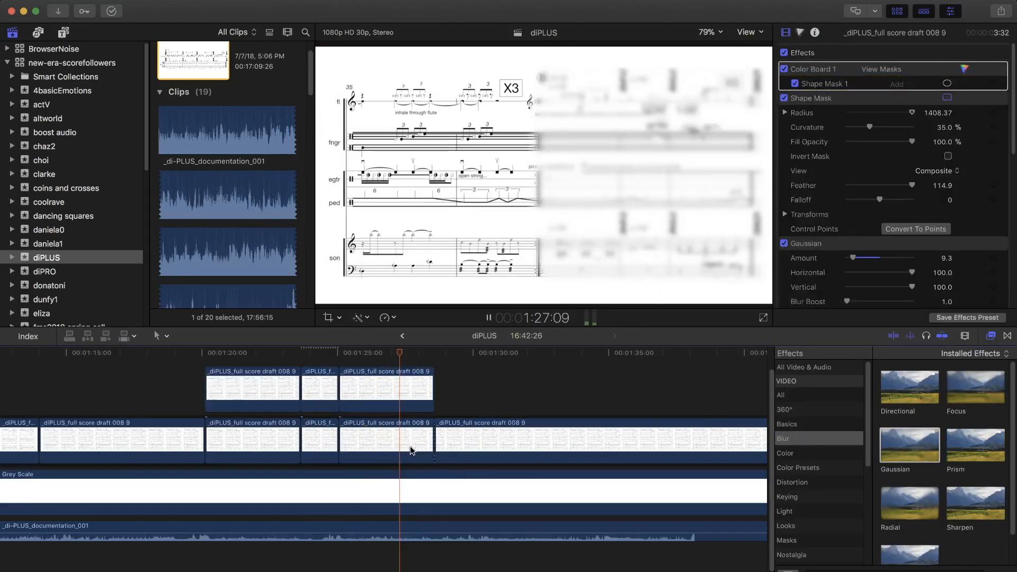
# Cut the next 008 9 page segment at its page change and extend the segment's end along the audio.
pyautogui.press('space')
pyautogui.press('super+minus')
pyautogui.click(599, 443)
pyautogui.hscroll(5, 447, 443)
pyautogui.press('super+b')
pyautogui.moveTo(599, 443); pyautogui.dragTo(763, 443)
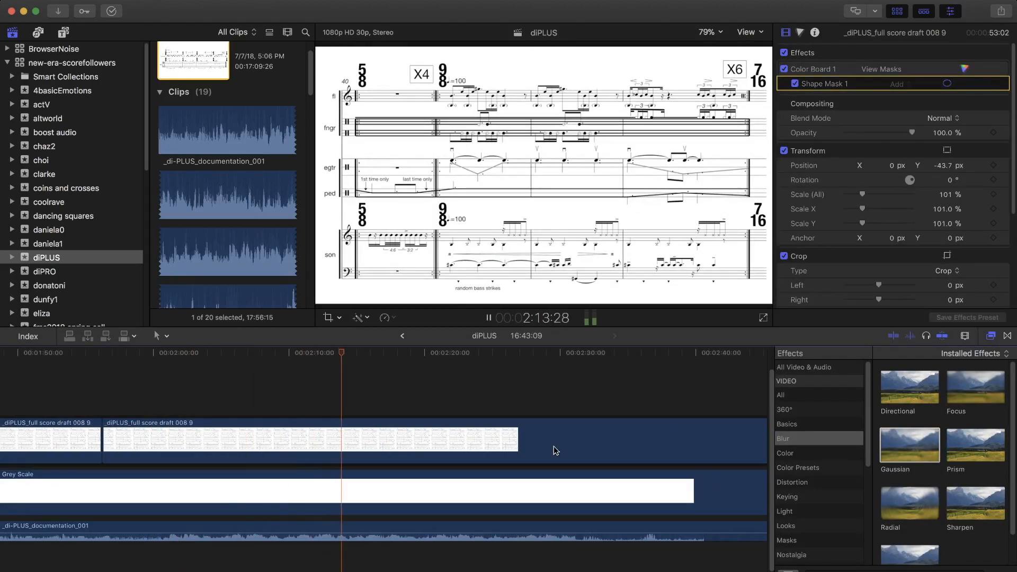
# Adjust the edit points of the 008 9 to 008 11 page segments to match the audio's page changes.
pyautogui.hscroll(5, 554, 452)
pyautogui.moveTo(498, 441); pyautogui.dragTo(245, 441)
pyautogui.hscroll(2, 383, 449)
pyautogui.moveTo(574, 445); pyautogui.dragTo(696, 445)
pyautogui.hscroll(10, 399, 452)
pyautogui.moveTo(510, 445); pyautogui.dragTo(187, 445)
pyautogui.hscroll(3, 350, 457)
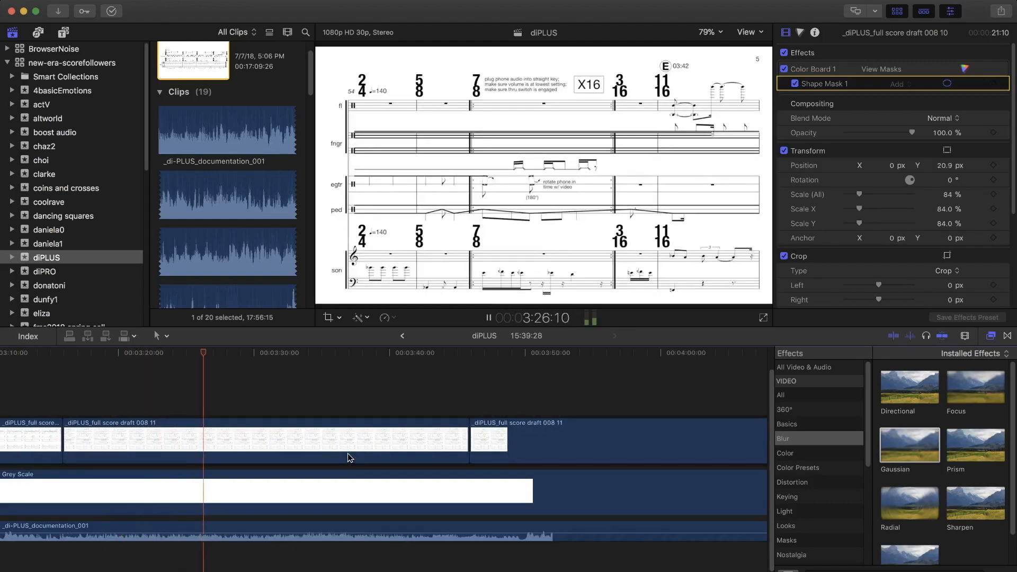
# Trim the ends of the 008 11 and first 008 12 segments at the page changes heard during playback.
pyautogui.moveTo(458, 441)
pyautogui.mouseDown()
pyautogui.moveTo(481, 440)
pyautogui.moveTo(444, 445)
pyautogui.mouseUp()
pyautogui.hscroll(10, 444, 447)
pyautogui.hotkey('alt', ']')
pyautogui.hotkey('alt', ']')
pyautogui.hotkey('alt', ']')
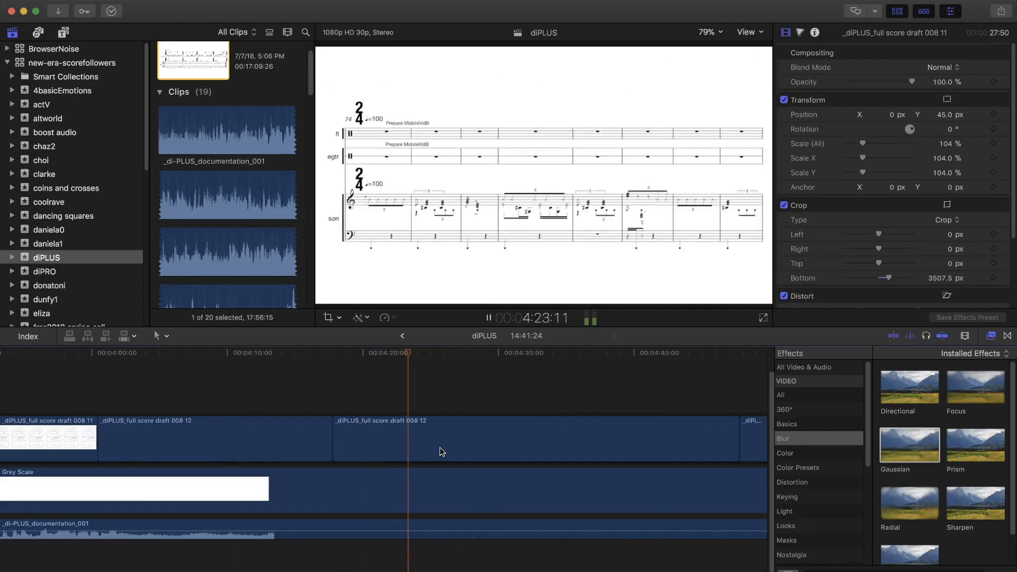
pyautogui.hotkey('alt', ']')
# Trim the segments from 008 12 to 008 14 at each page change heard up to about 5:30.
pyautogui.hscroll(12, 465, 422)
pyautogui.hotkey('alt', ']')
pyautogui.hotkey('alt', ']')
pyautogui.hotkey('alt', ']')
pyautogui.hotkey('alt', ']')
pyautogui.hotkey('alt', ']')
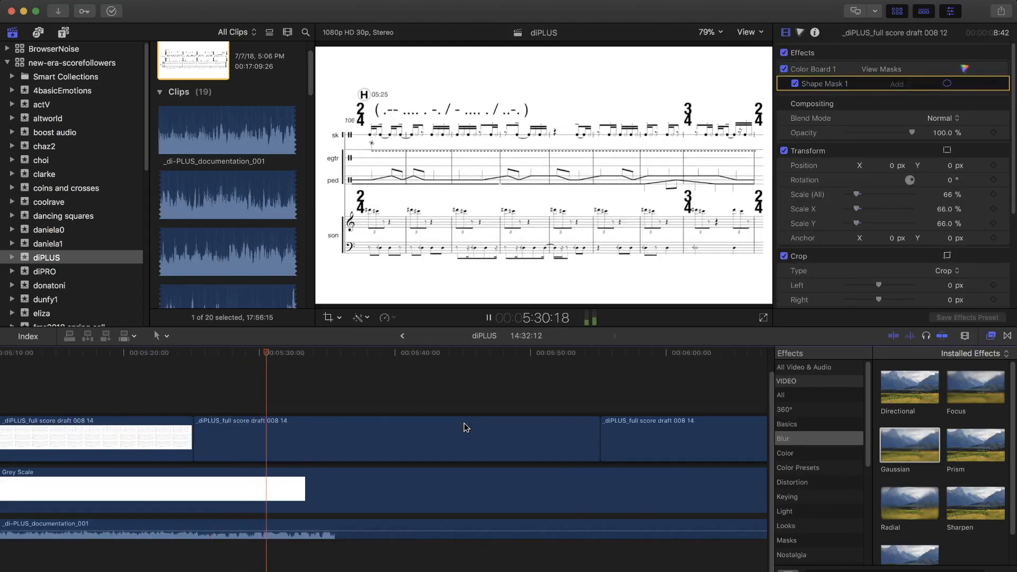
# Trim the remaining page segments before the first 008 16 segment at their page changes during playback.
pyautogui.hotkey('alt', ']')
pyautogui.hotkey('alt', ']')
pyautogui.hotkey('alt', ']')
pyautogui.press('space')
pyautogui.hscroll(5, 465, 424)
pyautogui.hotkey('alt', ']')
pyautogui.hotkey('alt', ']')
pyautogui.hotkey('alt', ']')
# Stack a duplicate of the 008 16 segment above it and adjust the vertical positions so both systems show together.
pyautogui.press('super+minus')
pyautogui.press('super+minus')
pyautogui.moveTo(342, 442); pyautogui.dragTo(345, 390)
pyautogui.click(349, 440)
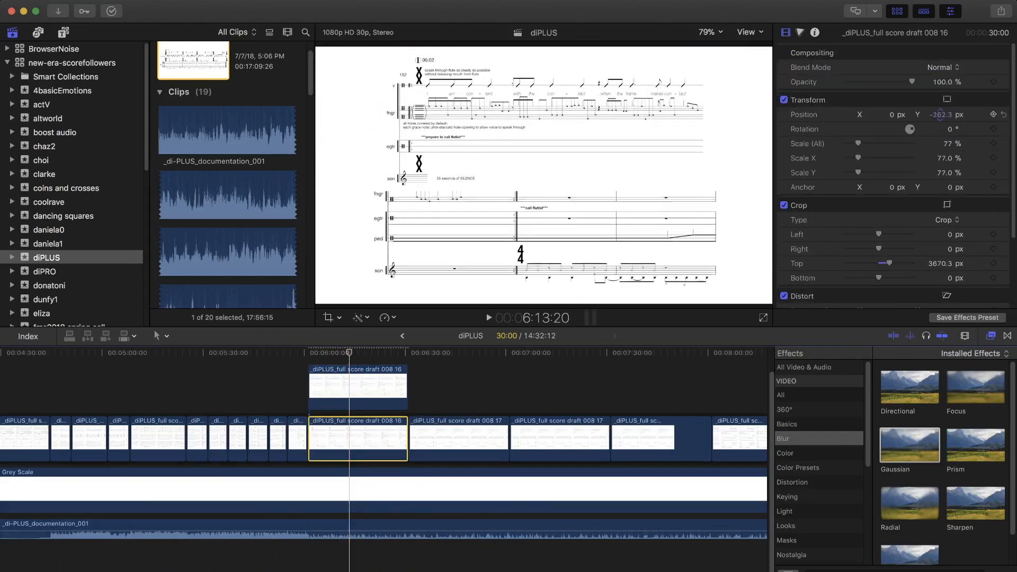
pyautogui.click(363, 387)
pyautogui.moveTo(942, 165); pyautogui.dragTo(942, 157)
# Move the ends of both layered 008 16 segments to the same page change, making them about 2:47 long.
pyautogui.click(387, 440)
pyautogui.moveTo(406, 446); pyautogui.dragTo(350, 436)
pyautogui.press('super+equal')
pyautogui.press('super+equal')
pyautogui.press('super+minus')
pyautogui.press('super+minus')
pyautogui.moveTo(305, 387); pyautogui.dragTo(434, 387)
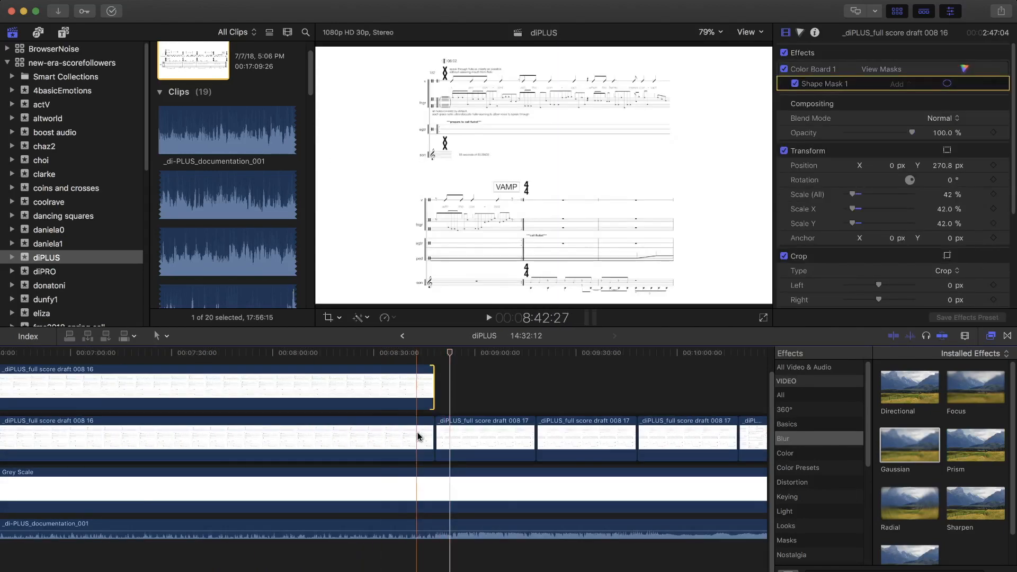
# Scale down the first 008 17 segment and stack its two duplicate segments above it.
pyautogui.click(441, 437)
pyautogui.hscroll(4, 477, 436)
pyautogui.click(459, 439)
pyautogui.moveTo(946, 144); pyautogui.dragTo(946, 153)
pyautogui.moveTo(459, 440); pyautogui.dragTo(361, 392)
pyautogui.moveTo(458, 440); pyautogui.dragTo(361, 387)
# Shift the stacked 008 17 segments horizontally and set both layered 008 16 segments' X position to -45.2 px.
pyautogui.click(350, 506)
pyautogui.moveTo(890, 119); pyautogui.dragTo(891, 106)
pyautogui.click(360, 455)
pyautogui.click(377, 403)
pyautogui.moveTo(440, 370); pyautogui.dragTo(361, 503)
pyautogui.hscroll(4, 263, 470)
pyautogui.click(202, 461)
pyautogui.keyDown('super'); pyautogui.click(202, 503); pyautogui.keyUp('super')
# Extend the layered 008 17 segments together to the page change heard during playback.
pyautogui.scroll(-3, 249, 461)
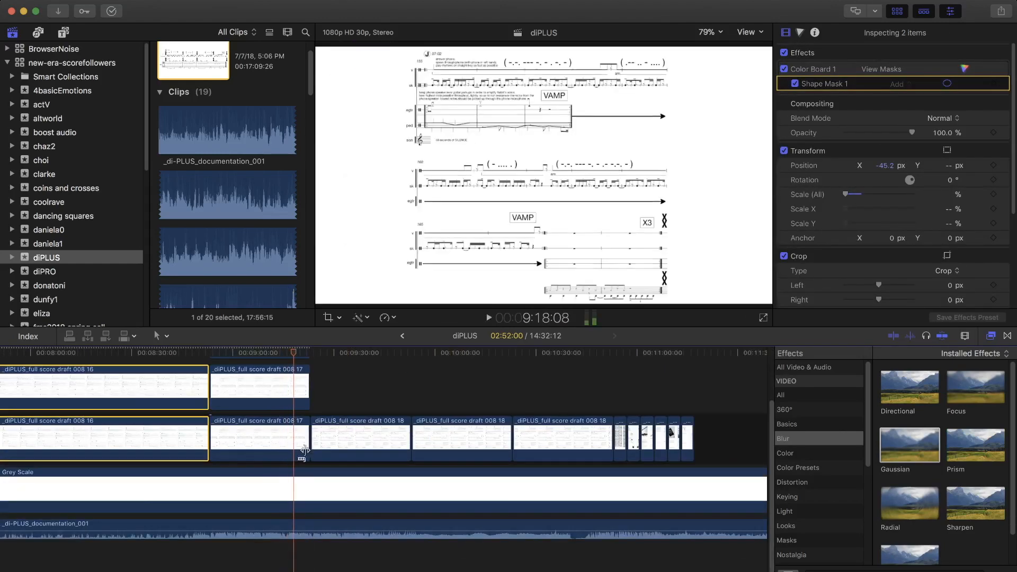
pyautogui.press('space')
pyautogui.moveTo(304, 440); pyautogui.dragTo(414, 440)
pyautogui.moveTo(303, 406); pyautogui.dragTo(404, 407)
pyautogui.moveTo(334, 440); pyautogui.dragTo(413, 440)
# Stack one 008 18 segment above another and adjust the lower one's scale and position so both systems show together.
pyautogui.moveTo(431, 440); pyautogui.dragTo(252, 386)
pyautogui.click(380, 498)
pyautogui.moveTo(946, 144); pyautogui.dragTo(946, 159)
pyautogui.moveTo(943, 120); pyautogui.dragTo(944, 127)
pyautogui.moveTo(892, 115); pyautogui.dragTo(892, 127)
# Shift both layered 008 18 segments horizontally, setting the lower one's X position to -24.2 px, and fine-tune its scale.
pyautogui.click(411, 446)
pyautogui.moveTo(886, 225); pyautogui.dragTo(886, 236)
pyautogui.click(395, 499)
pyautogui.moveTo(888, 114); pyautogui.dragTo(888, 106)
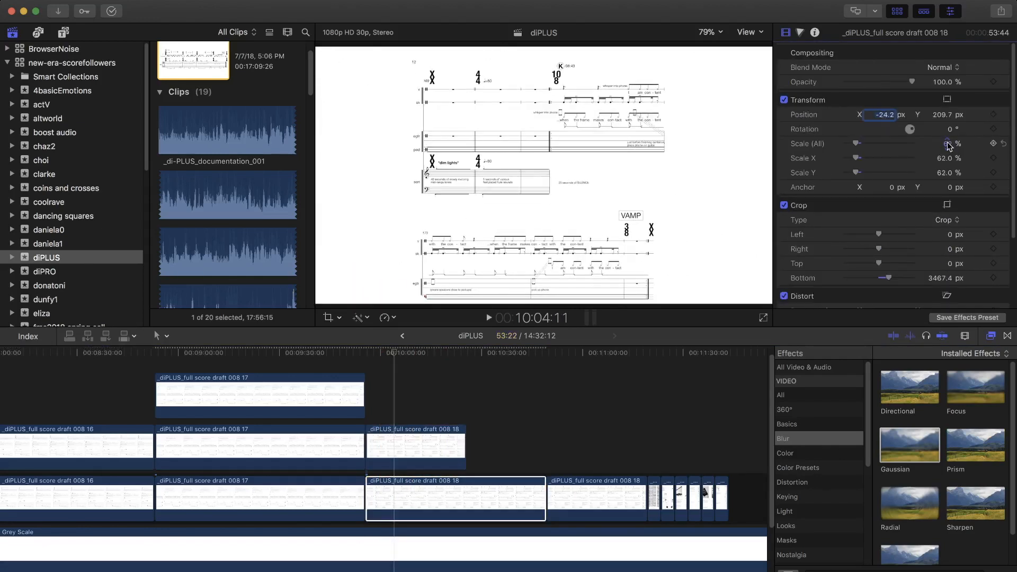
pyautogui.click(404, 498)
pyautogui.moveTo(947, 143); pyautogui.dragTo(947, 141)
# Extend both layered 008 18 segments to the same end, making them about 2:19 long, and check the playback.
pyautogui.scroll(-3, 440, 418)
pyautogui.moveTo(465, 414); pyautogui.dragTo(545, 414)
pyautogui.hscroll(4, 339, 467)
pyautogui.hscroll(2, 329, 477)
pyautogui.moveTo(254, 454); pyautogui.dragTo(543, 454)
pyautogui.moveTo(255, 404); pyautogui.dragTo(543, 403)
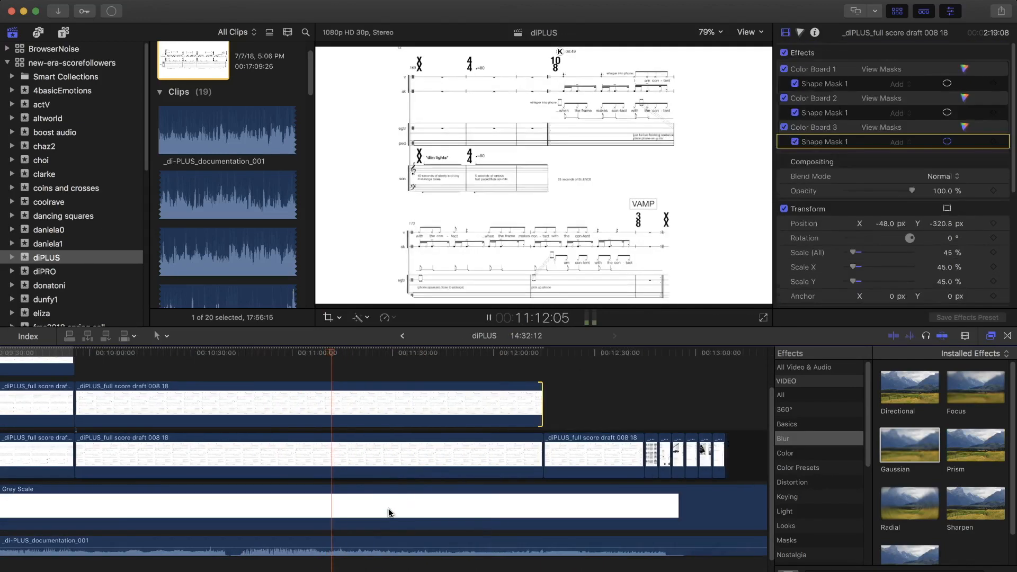
pyautogui.press('space')
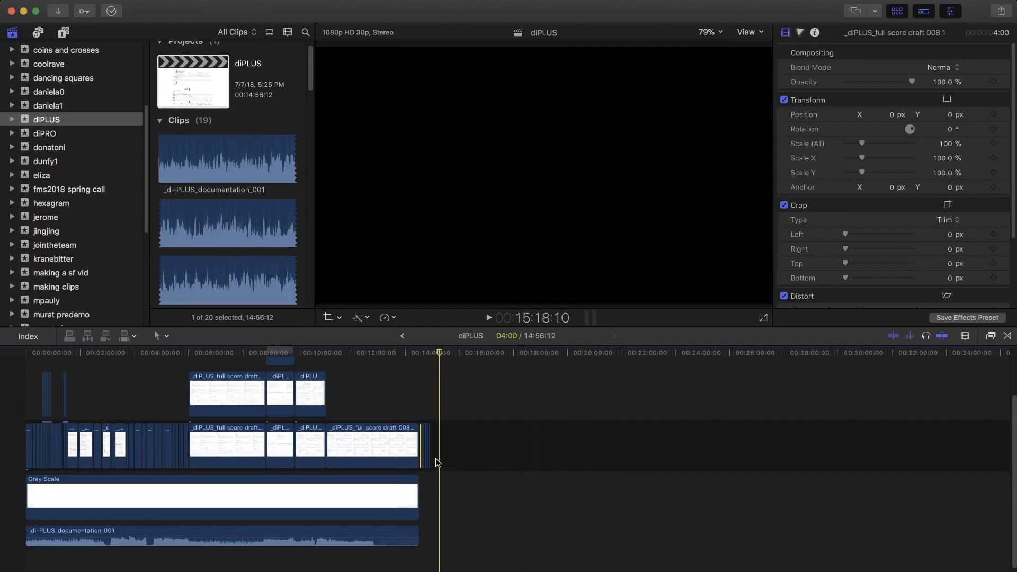
# Examine the title, setup and notation pages that follow the last 008 18 segment.
pyautogui.click(421, 451)
pyautogui.press('super+equal')
pyautogui.press('super+equal')
pyautogui.press('super+equal')
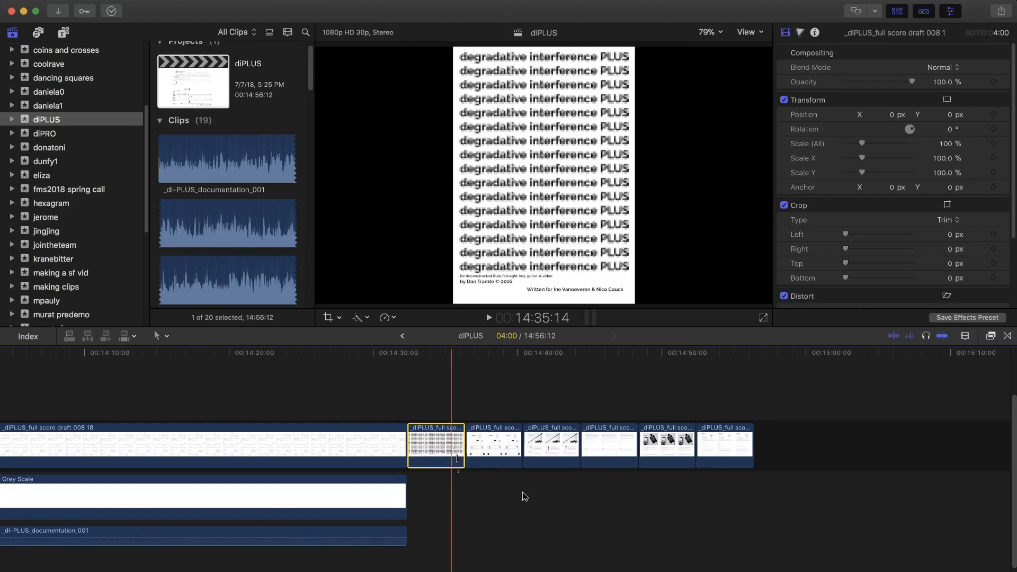
pyautogui.click(557, 493)
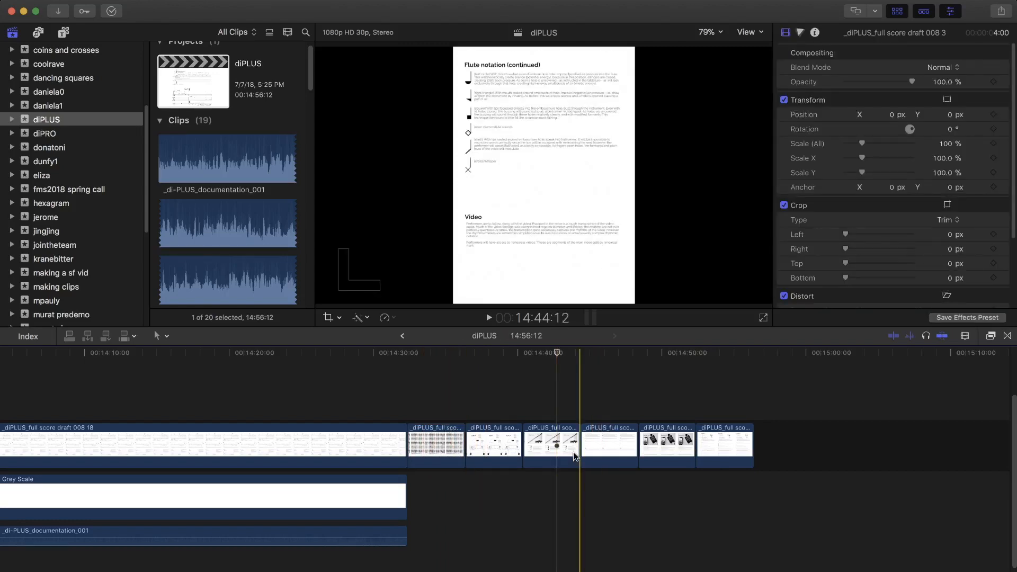
pyautogui.click(436, 444)
pyautogui.click(494, 444)
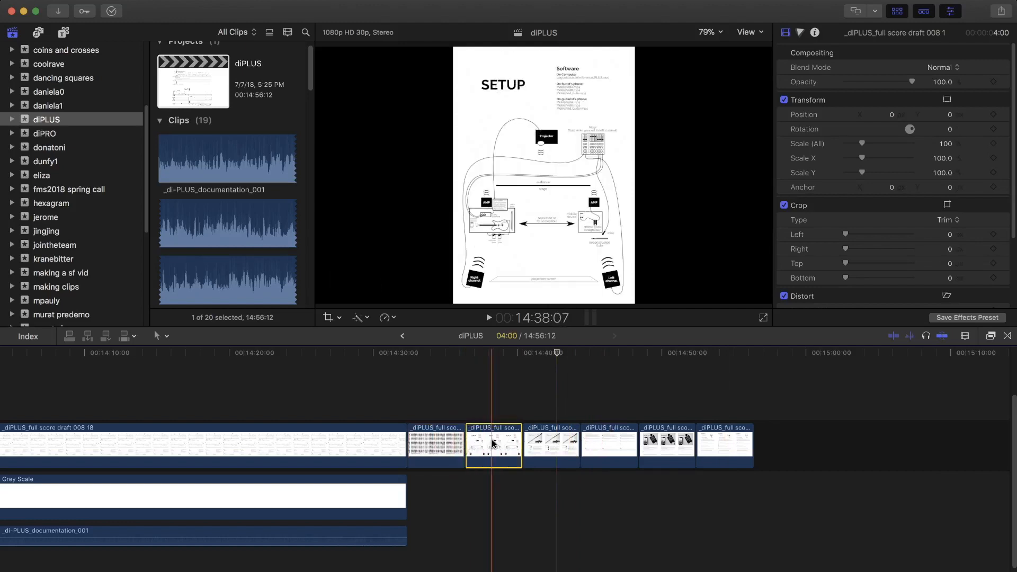
pyautogui.click(539, 444)
pyautogui.click(598, 443)
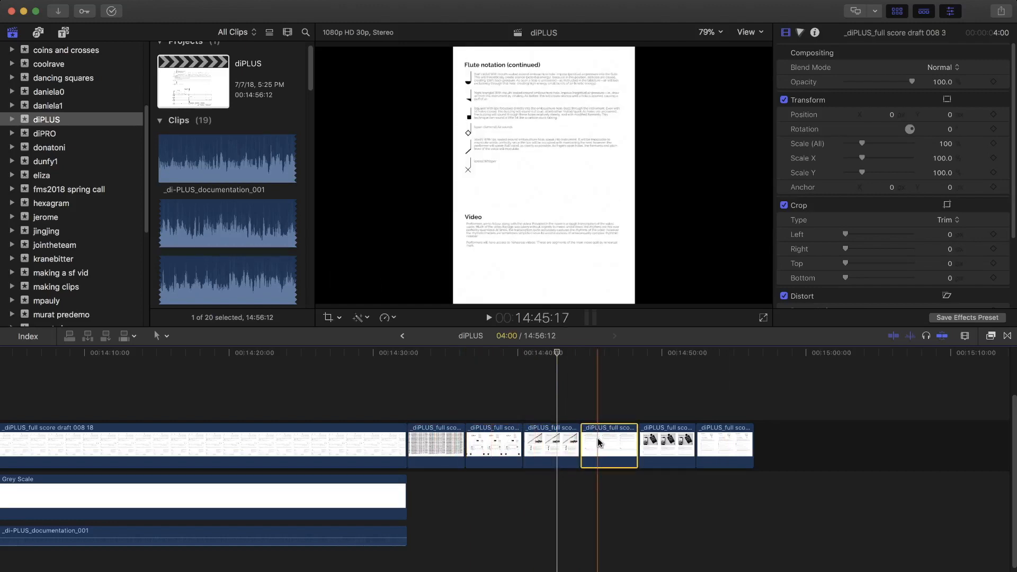
pyautogui.hscroll(2, 461, 500)
pyautogui.click(451, 500)
pyautogui.click(392, 445)
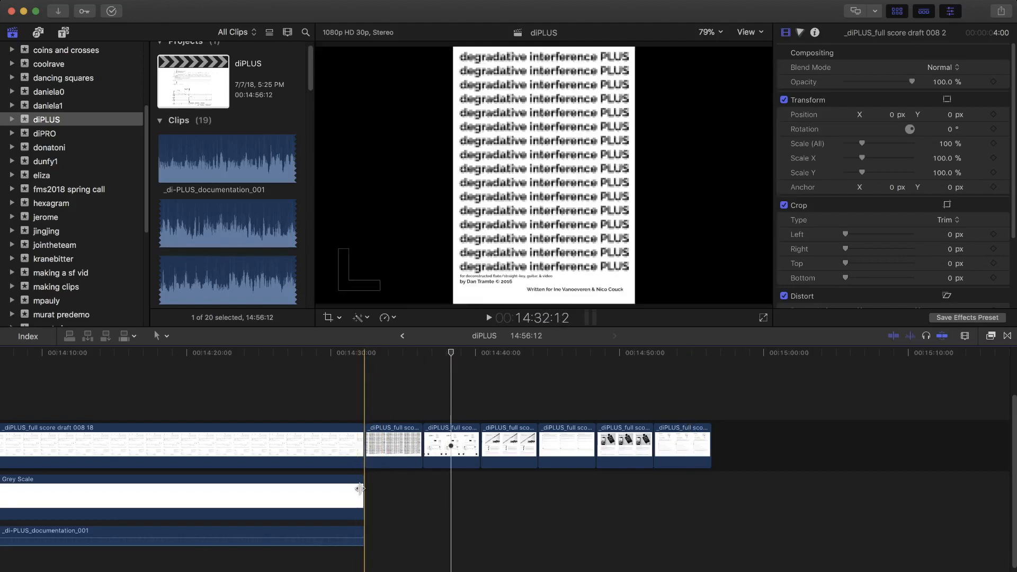
# Set the six closing page clips to 3 seconds each and match the Grey Scale background's end to theirs at 14:50:12.
pyautogui.moveTo(363, 496); pyautogui.dragTo(707, 482)
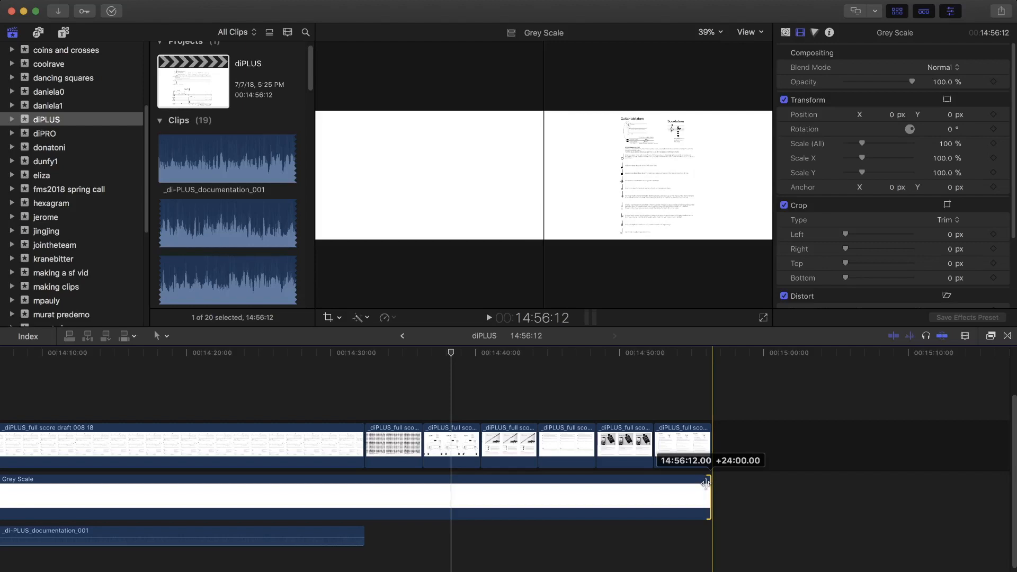
pyautogui.moveTo(707, 484)
pyautogui.mouseDown()
pyautogui.moveTo(654, 482)
pyautogui.moveTo(710, 482)
pyautogui.mouseUp()
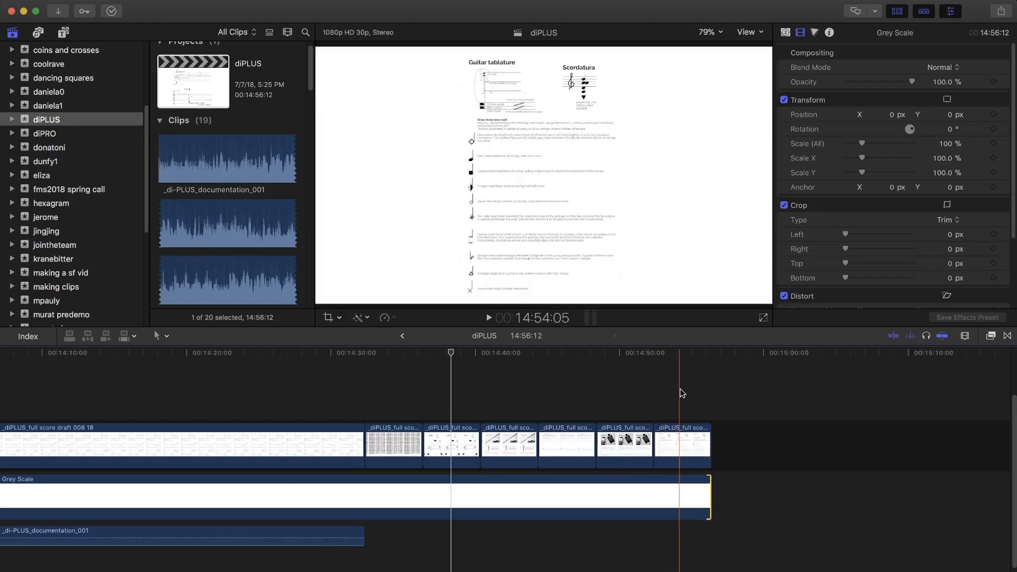
pyautogui.moveTo(712, 389); pyautogui.dragTo(397, 464)
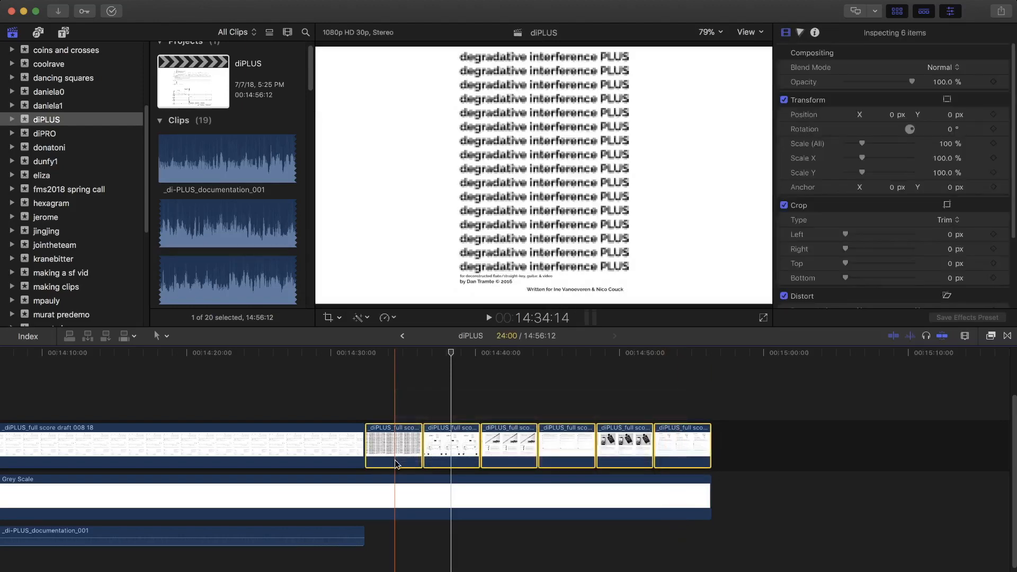
pyautogui.hotkey('ctrl', 'd')
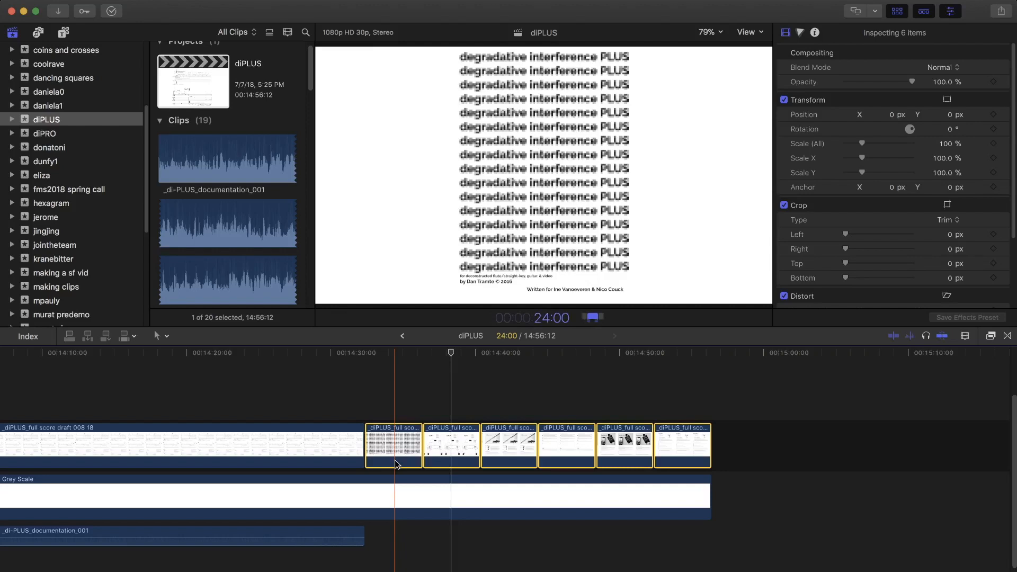
pyautogui.write('300')
pyautogui.press('Return')
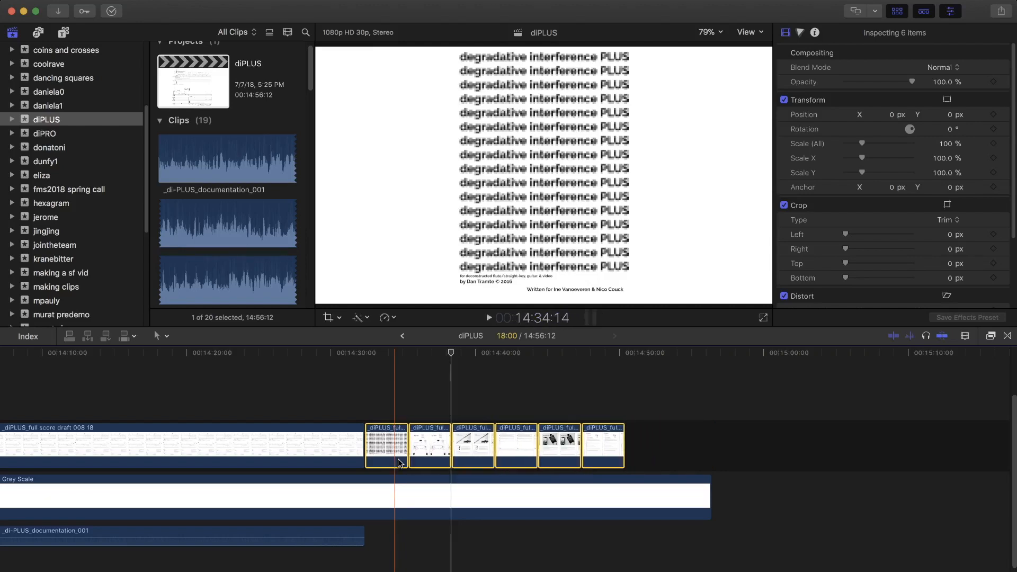
pyautogui.click(647, 482)
pyautogui.moveTo(711, 495); pyautogui.dragTo(622, 495)
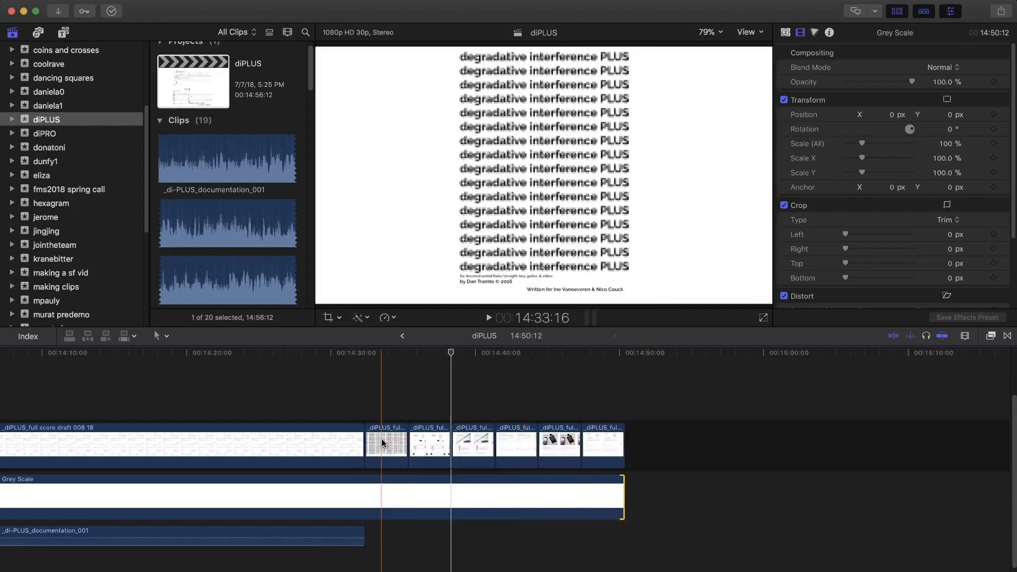
# Shift the six closing page clips horizontally away from the frame's center.
pyautogui.moveTo(389, 409); pyautogui.dragTo(626, 469)
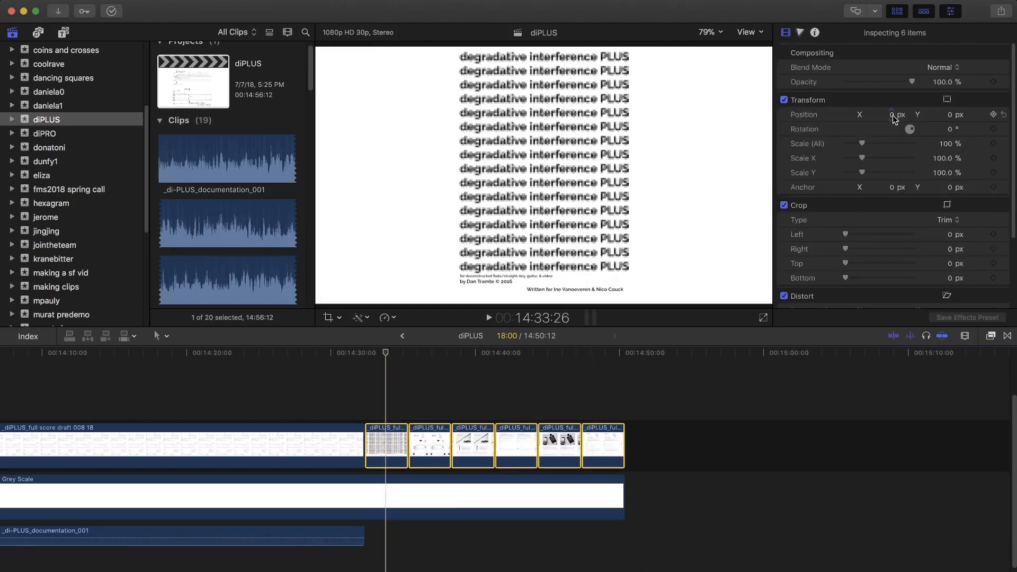
pyautogui.moveTo(893, 115); pyautogui.dragTo(894, 119)
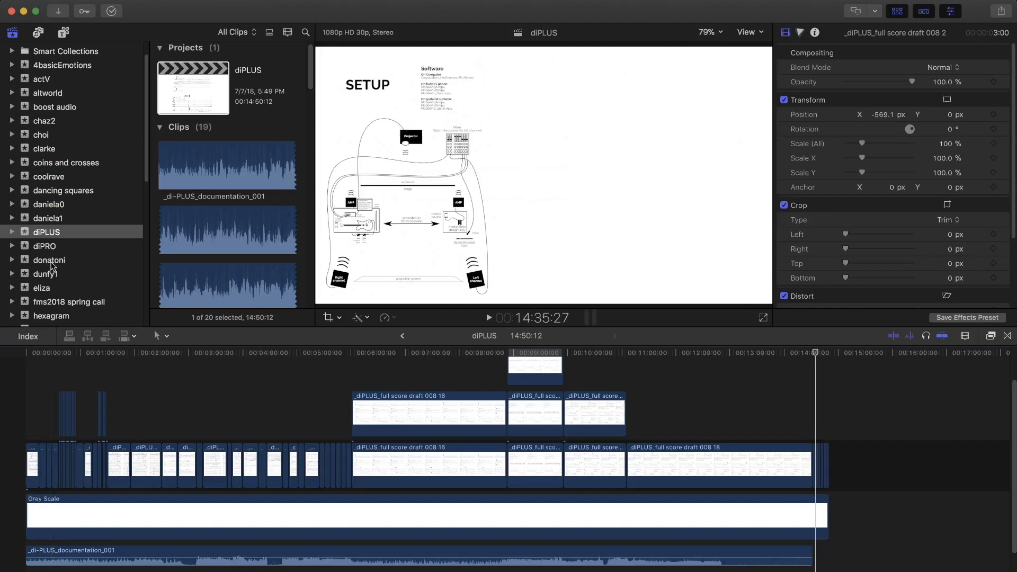
# Insert the Artboard 1 title image from the dunfy1 event at the very start of the timeline.
pyautogui.click(47, 275)
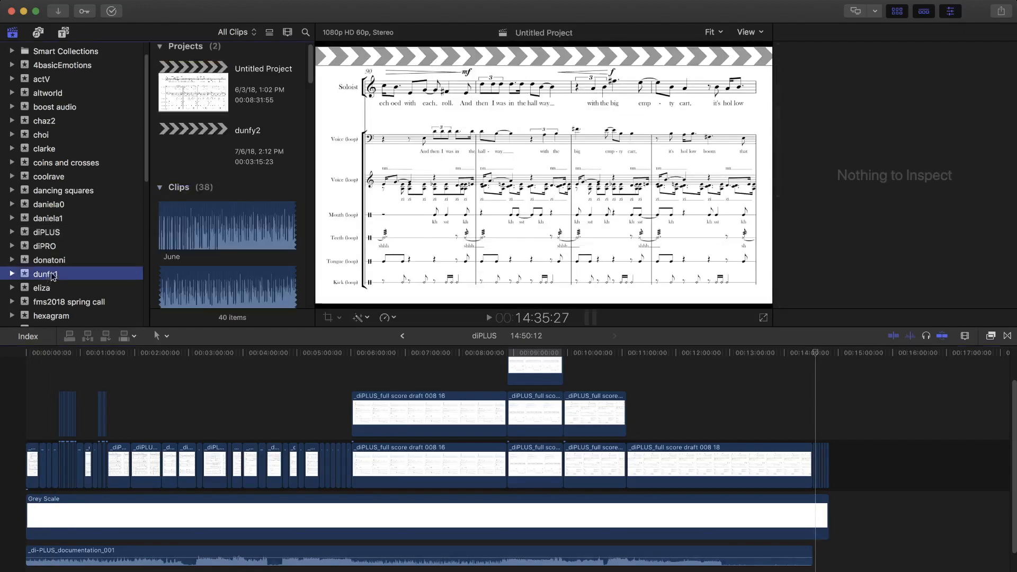
pyautogui.scroll(-15, 203, 215)
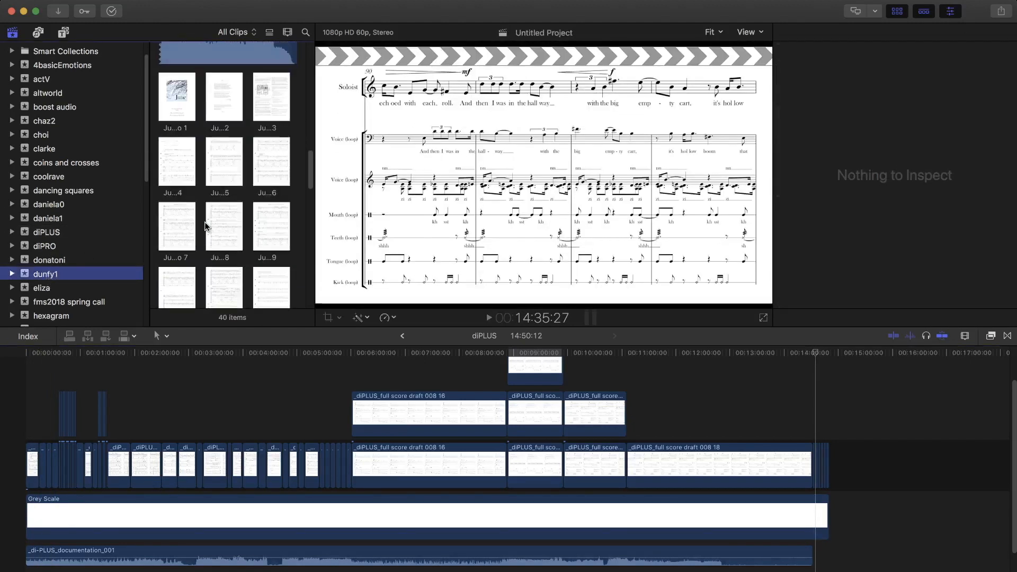
pyautogui.scroll(-6, 203, 230)
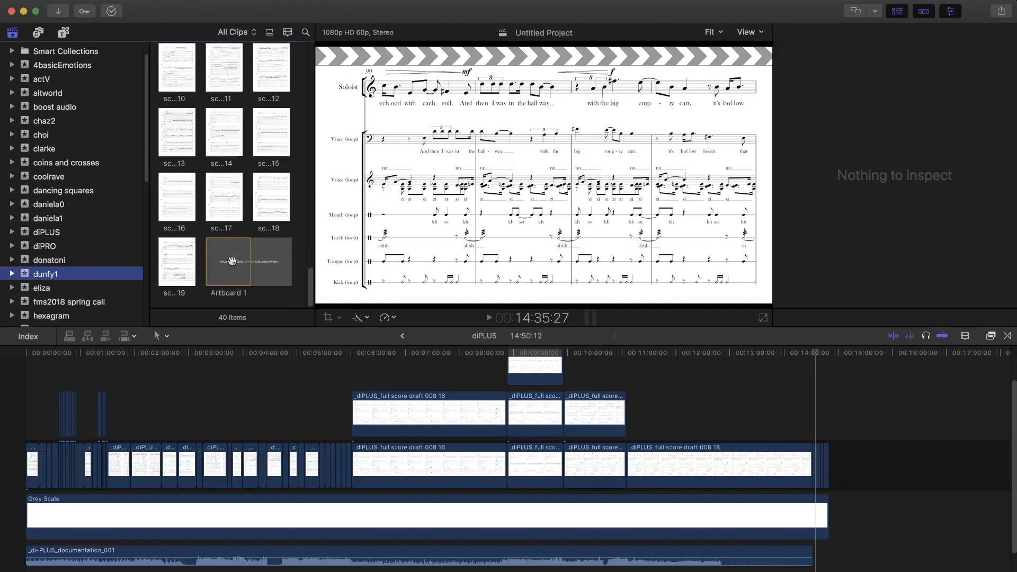
pyautogui.click(230, 258)
pyautogui.moveTo(230, 258); pyautogui.dragTo(18, 462)
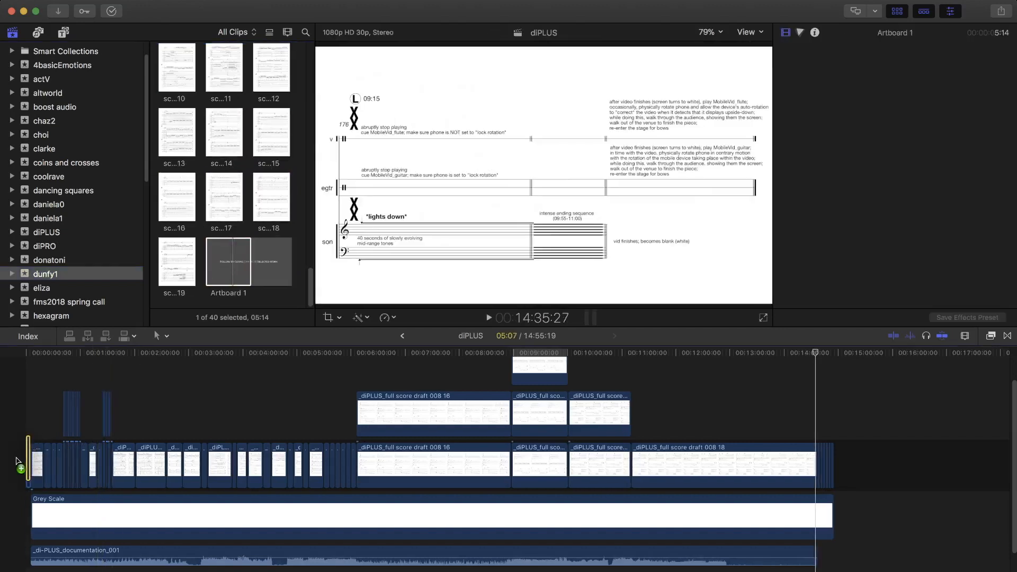
# Play the opening Artboard 1 title and shorten it to 3 seconds 10 frames.
pyautogui.press('super+equal')
pyautogui.press('super+equal')
pyautogui.press('super+equal')
pyautogui.press('super+equal')
pyautogui.press('super+equal')
pyautogui.press('super+equal')
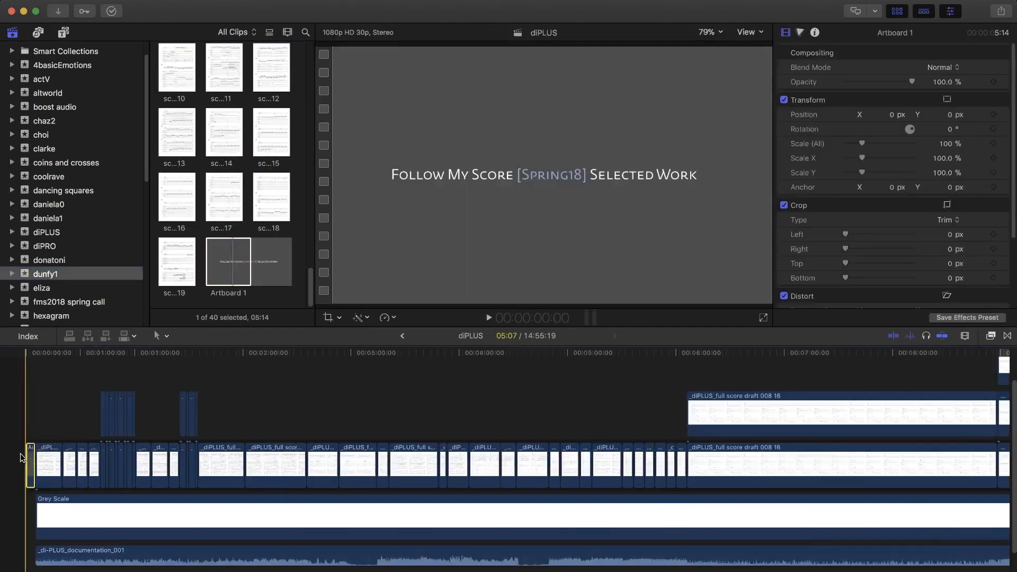
pyautogui.press('space')
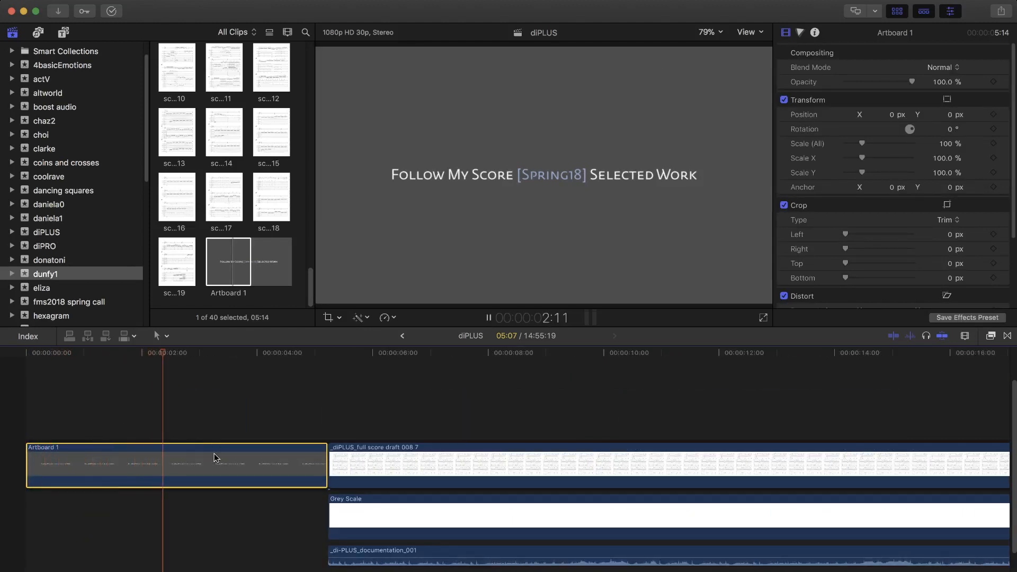
pyautogui.press('space')
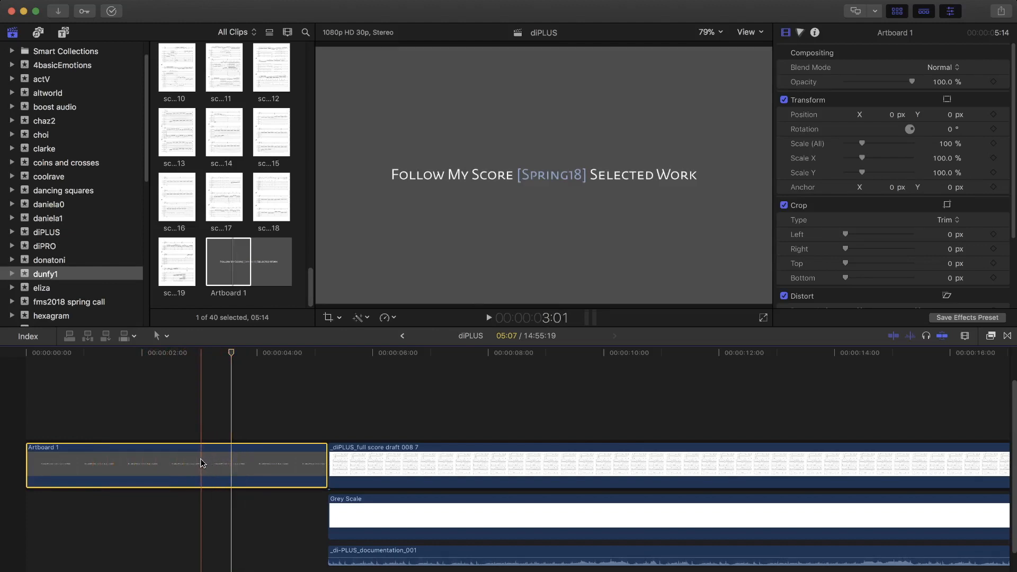
pyautogui.hotkey('alt', ']')
pyautogui.moveTo(190, 461); pyautogui.dragTo(206, 461)
pyautogui.press('space')
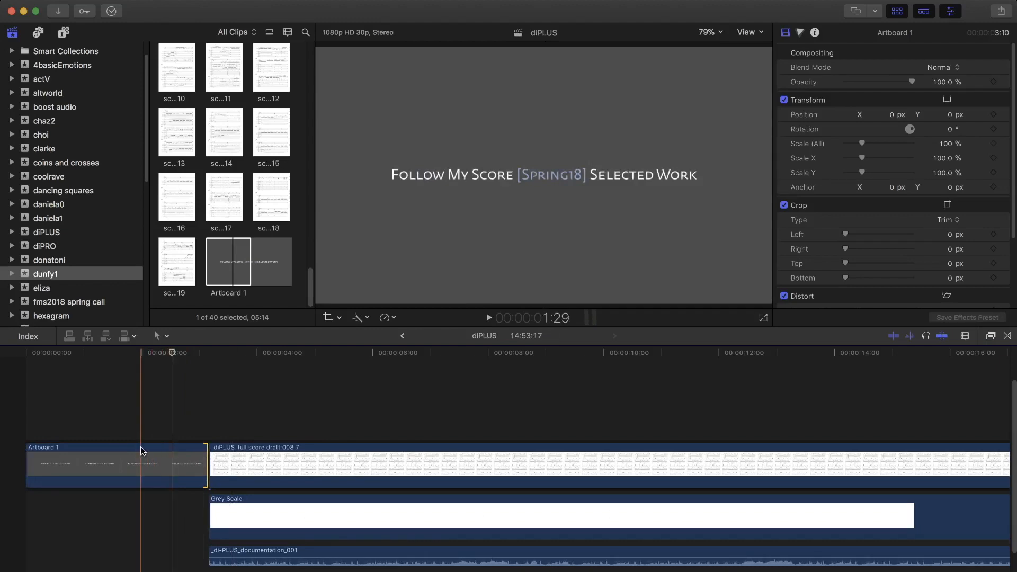
# Delete the Artboard 1 title from the start of the timeline.
pyautogui.press('super+minus')
pyautogui.press('super+minus')
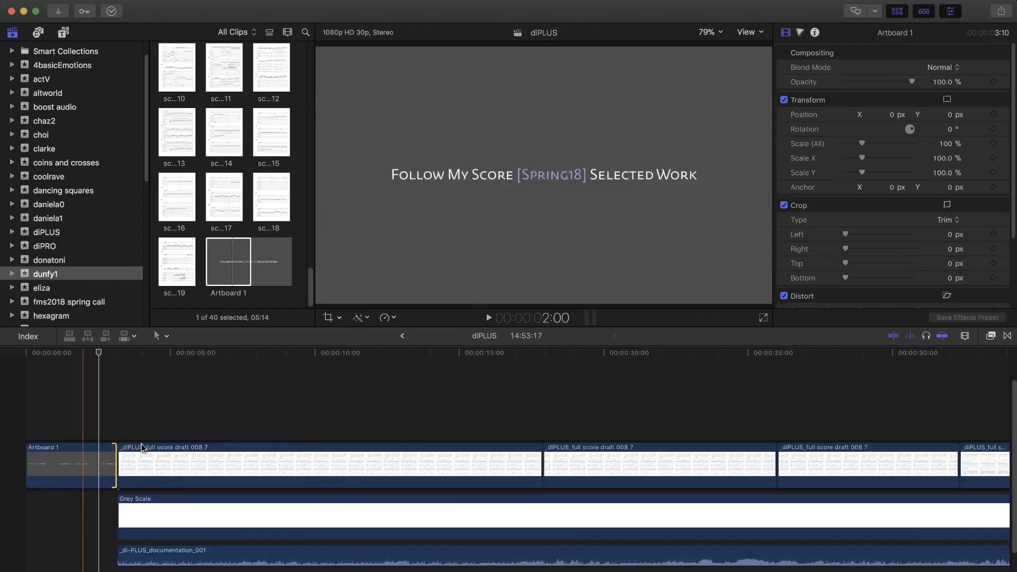
pyautogui.moveTo(52, 398); pyautogui.dragTo(33, 466)
pyautogui.press('BackSpace')
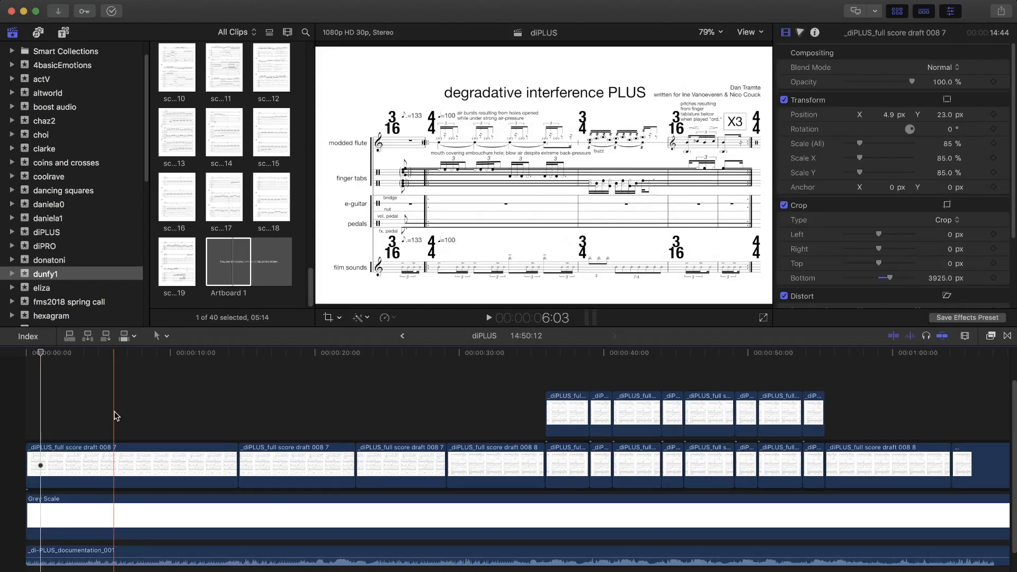
# Set up a master file export of the project with the H.264 video codec and begin editing its save name.
pyautogui.press('super+e')
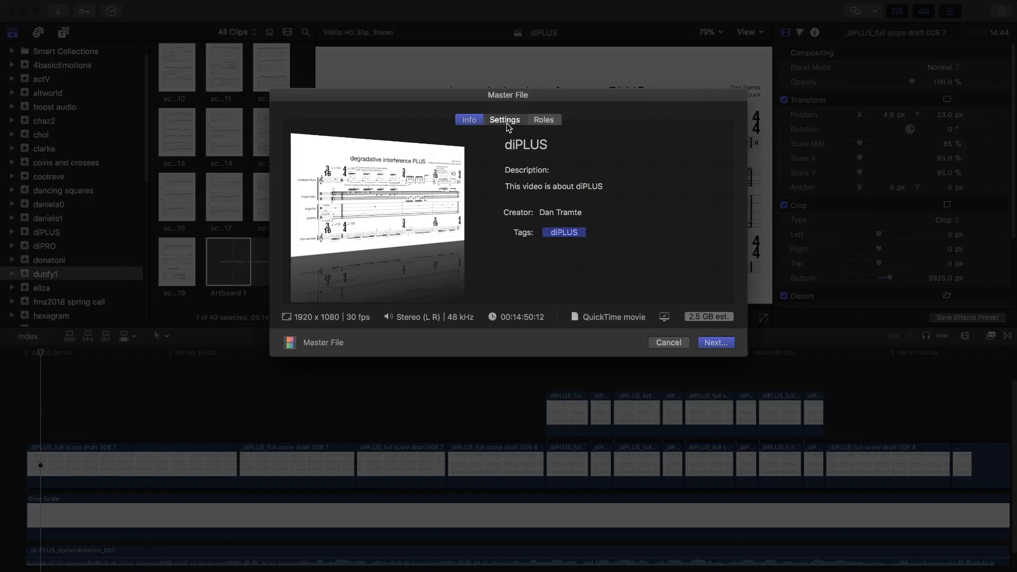
pyautogui.click(506, 120)
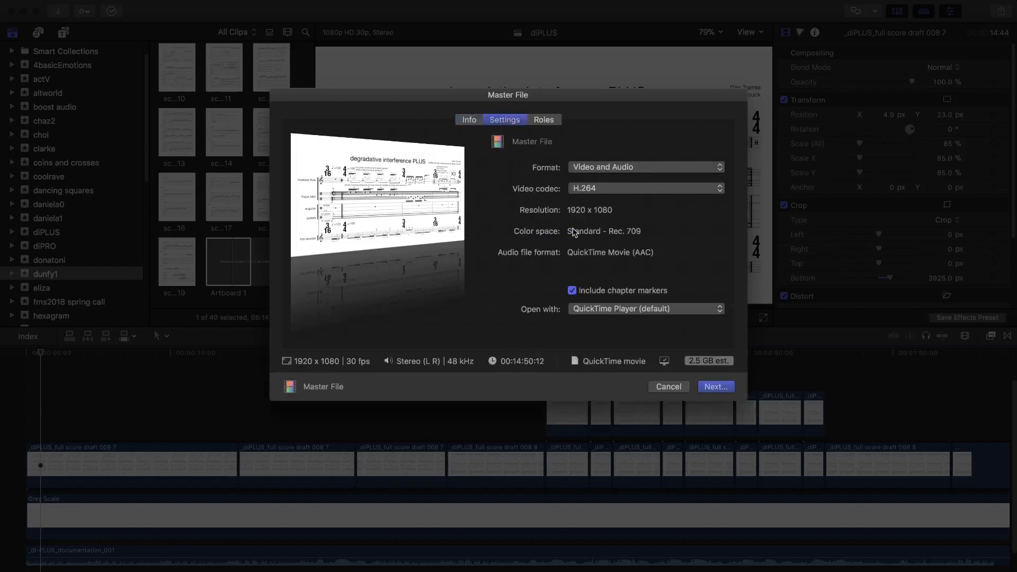
pyautogui.click(584, 189)
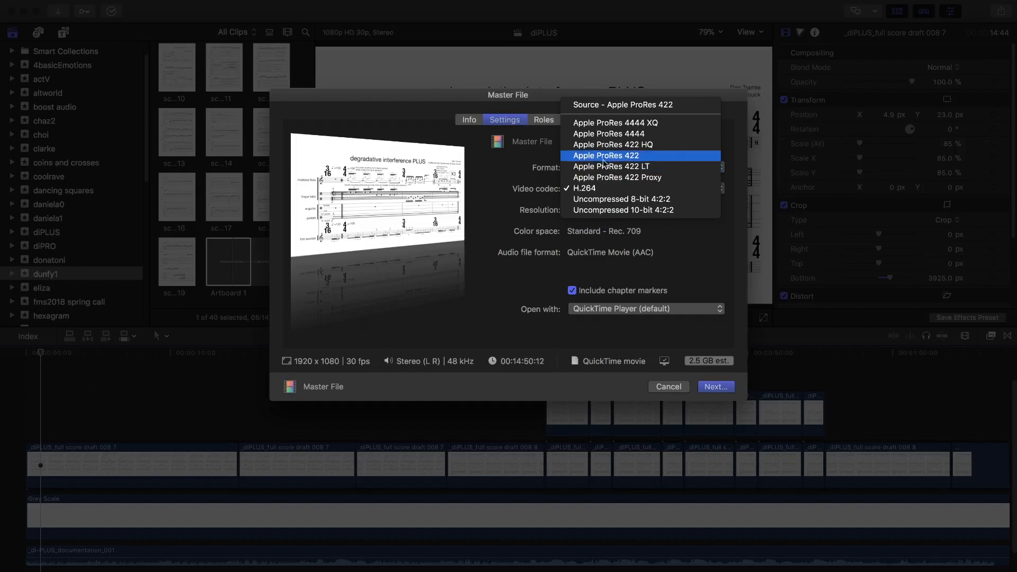
pyautogui.click(594, 191)
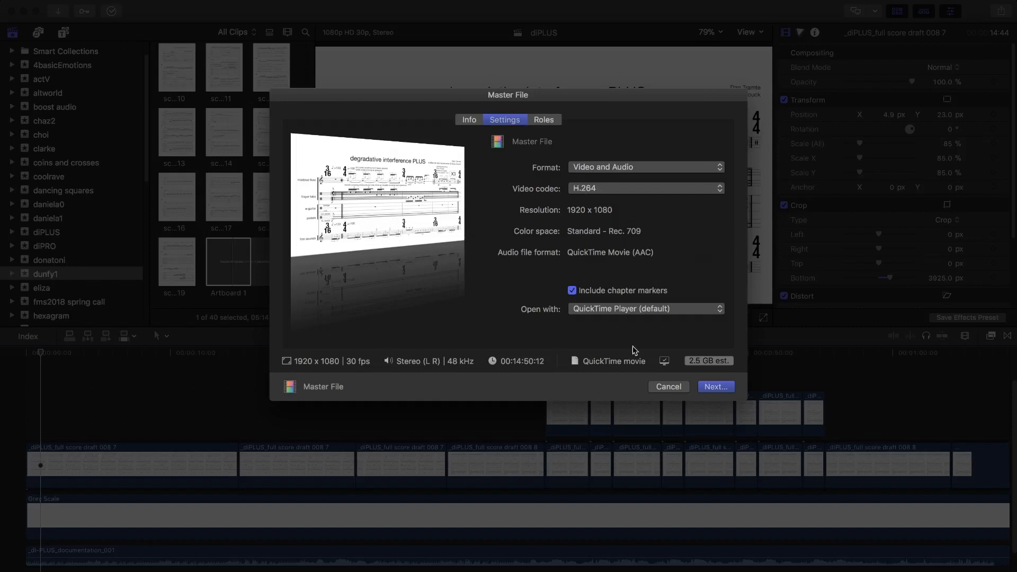
pyautogui.click(708, 388)
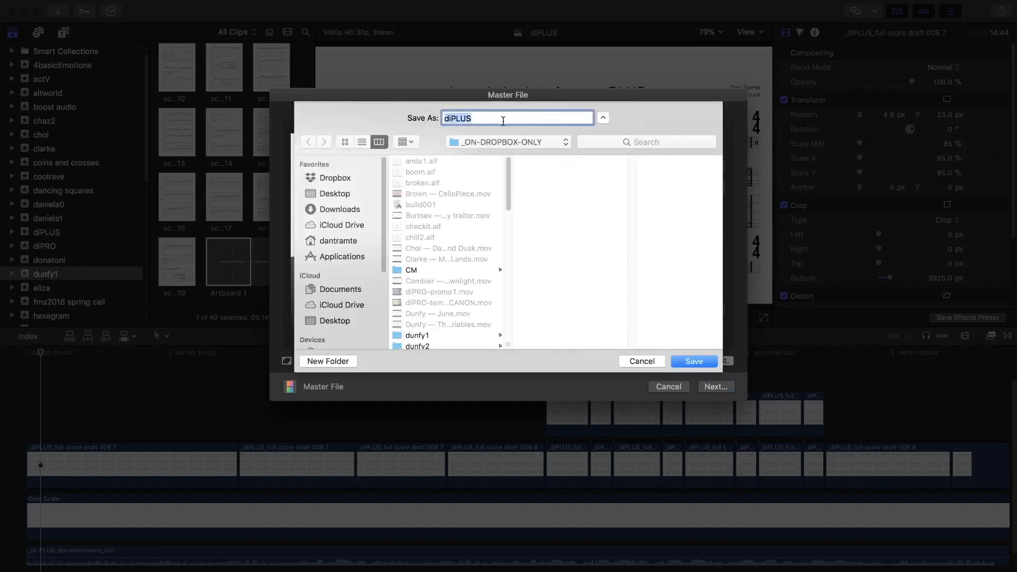
pyautogui.press('Right')
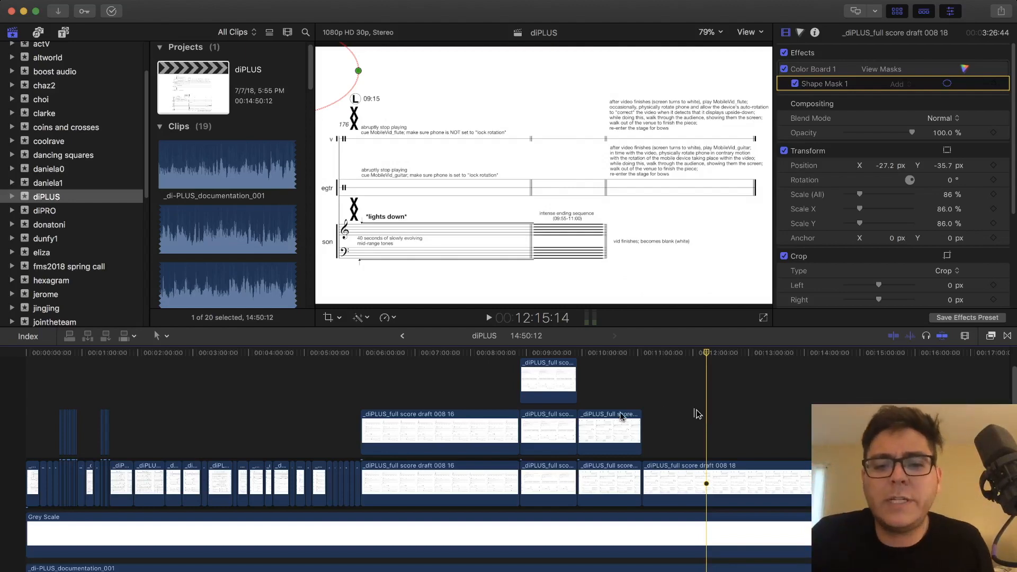
# Try shifting the upper layered full score draft 008 16 clip horizontally to an X position of -356.6 px.
pyautogui.click(462, 433)
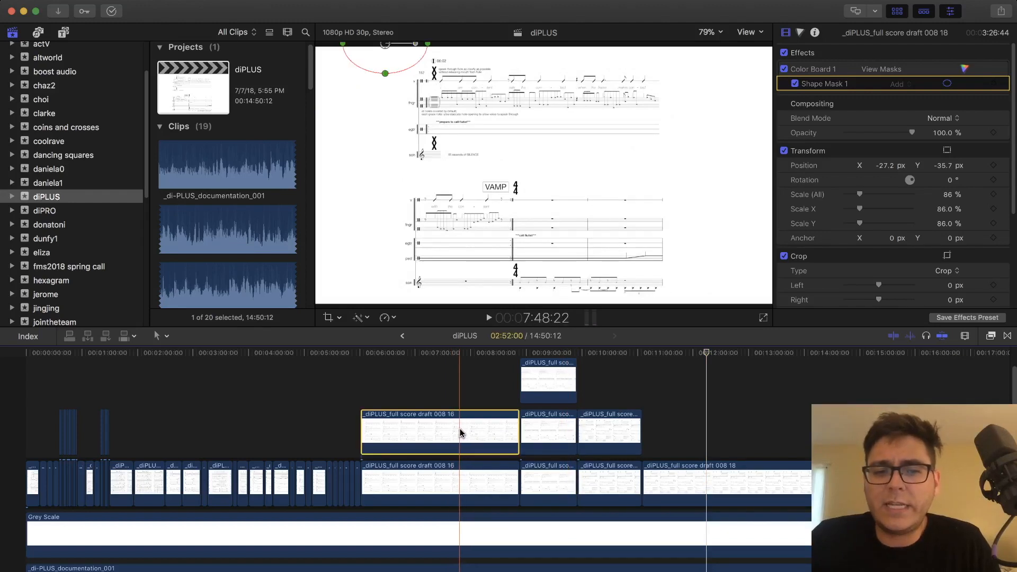
pyautogui.click(459, 478)
pyautogui.click(454, 443)
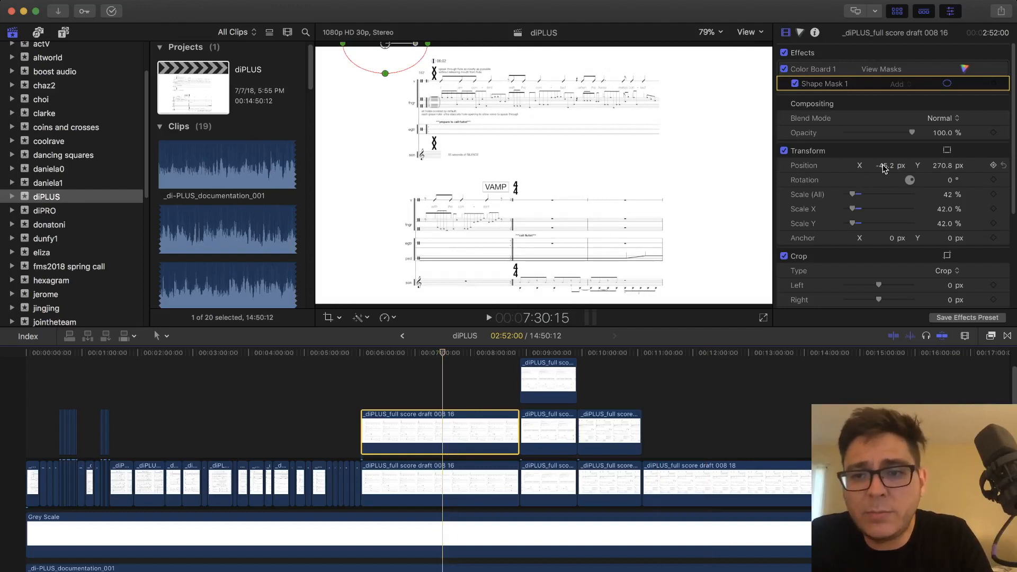
pyautogui.moveTo(884, 168); pyautogui.dragTo(801, 169)
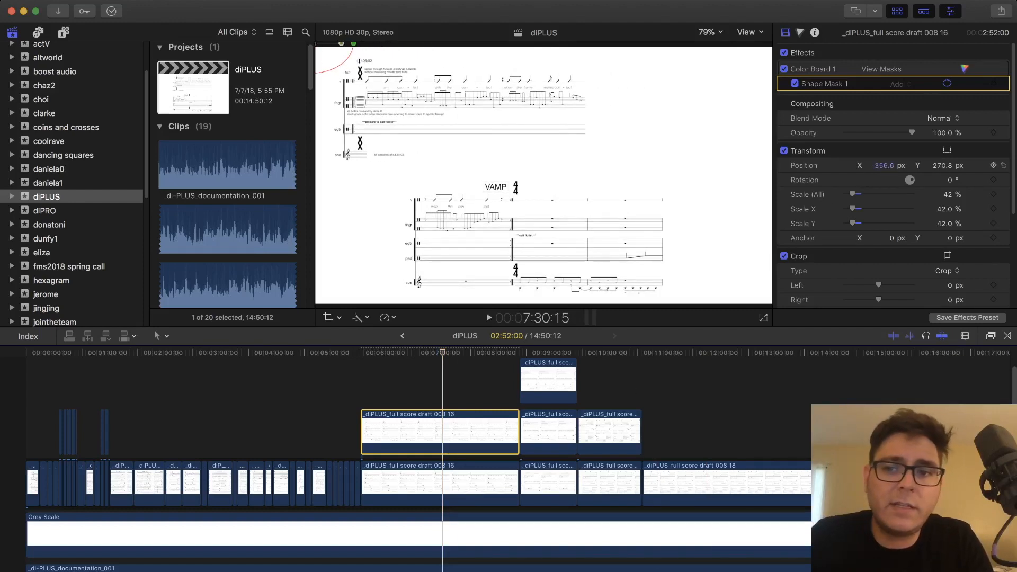
# Try moving the lower full score draft 008 16 clip to X 338.8 px and Y about -274 px.
pyautogui.click(454, 480)
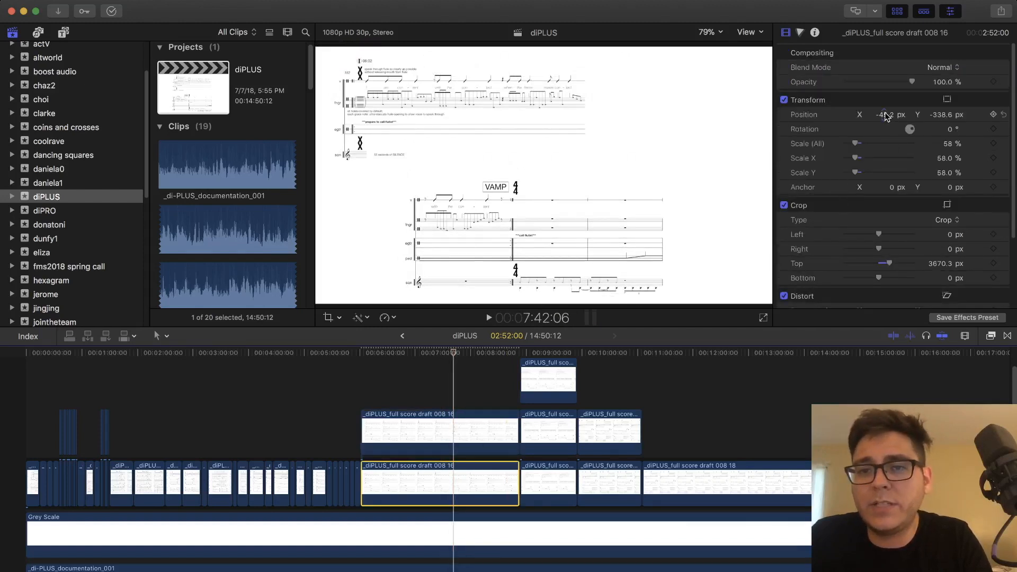
pyautogui.moveTo(884, 114); pyautogui.dragTo(894, 112)
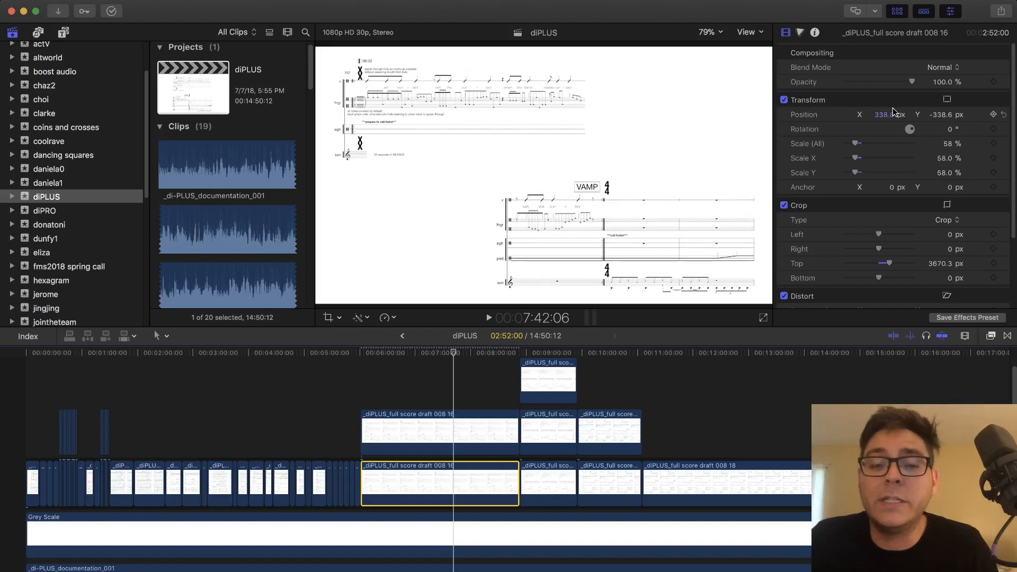
pyautogui.click(947, 115)
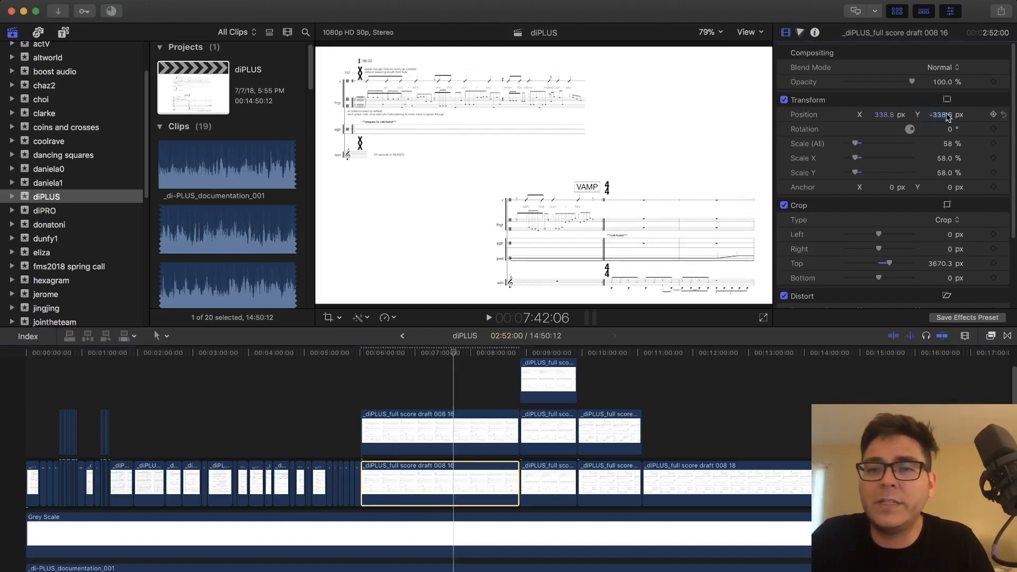
pyautogui.write('-168.6')
pyautogui.press('Return')
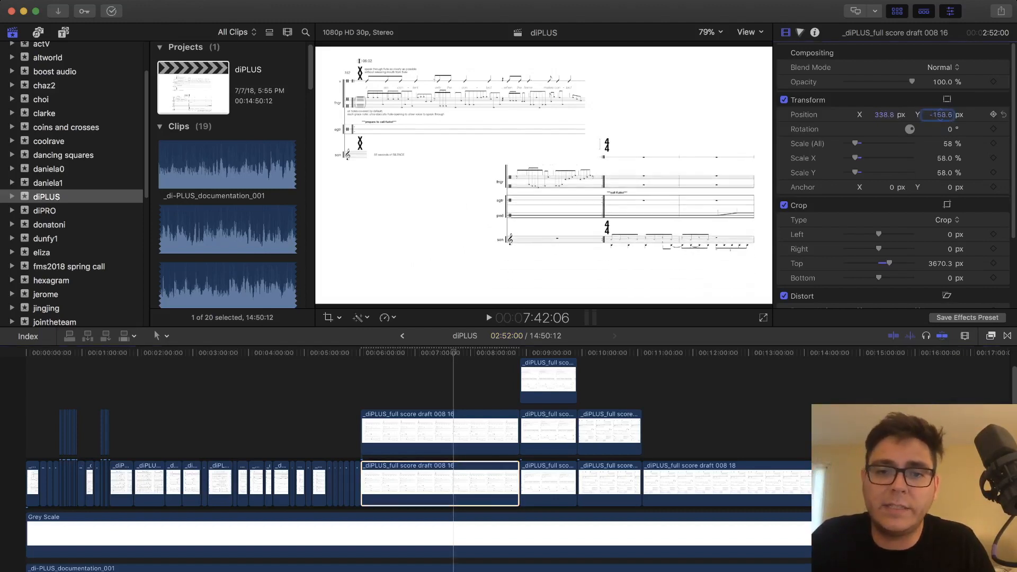
pyautogui.moveTo(947, 115); pyautogui.dragTo(947, 171)
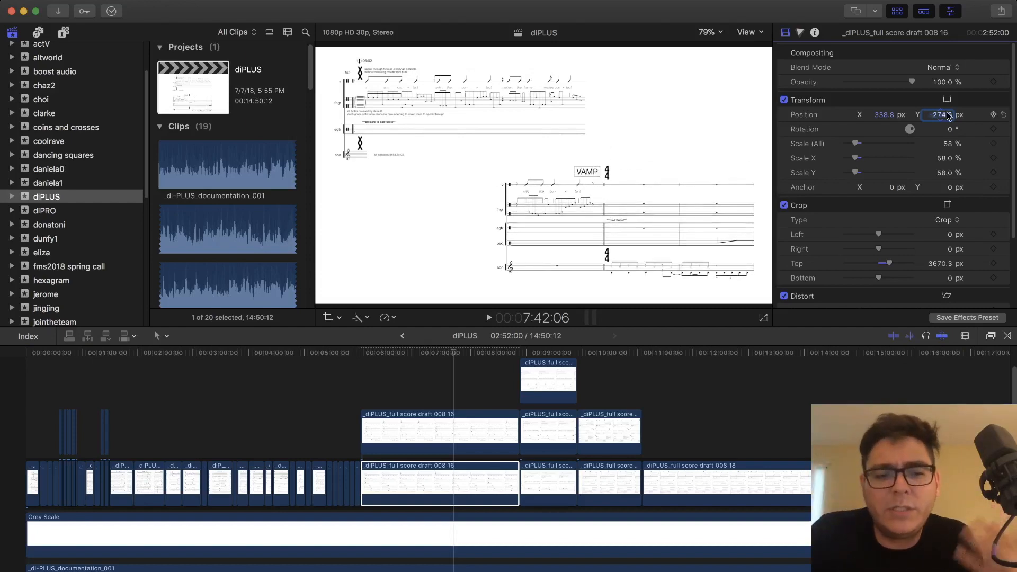
# Undo the position changes on both layered full score draft 008 16 clips.
pyautogui.press('super+z')
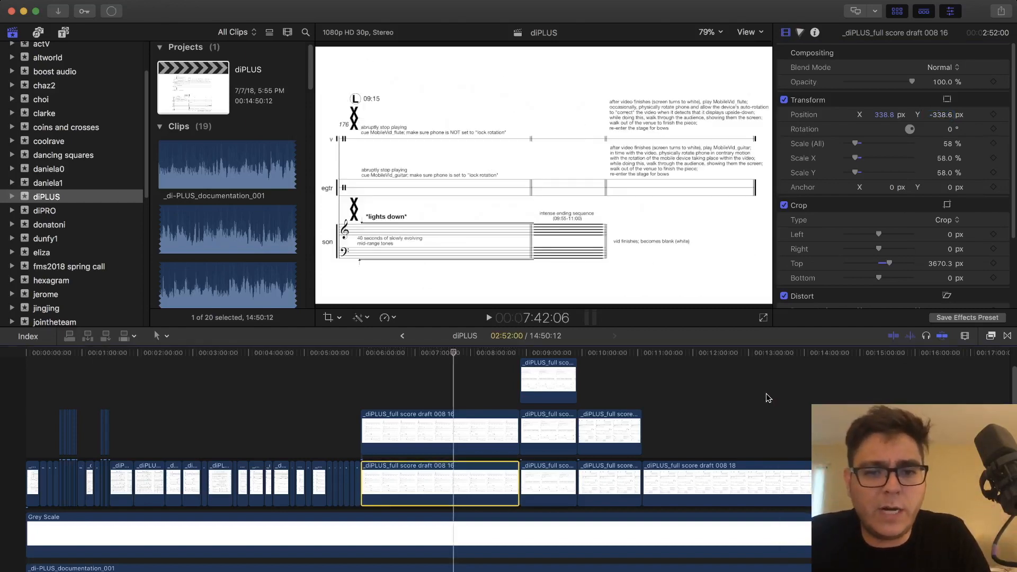
pyautogui.press('super+z')
pyautogui.click(429, 433)
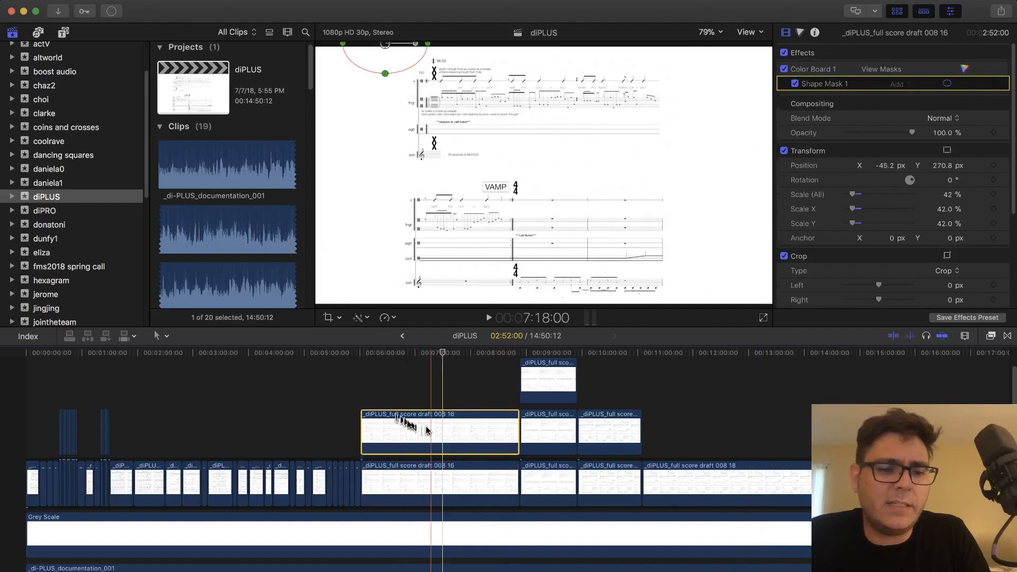
pyautogui.click(390, 390)
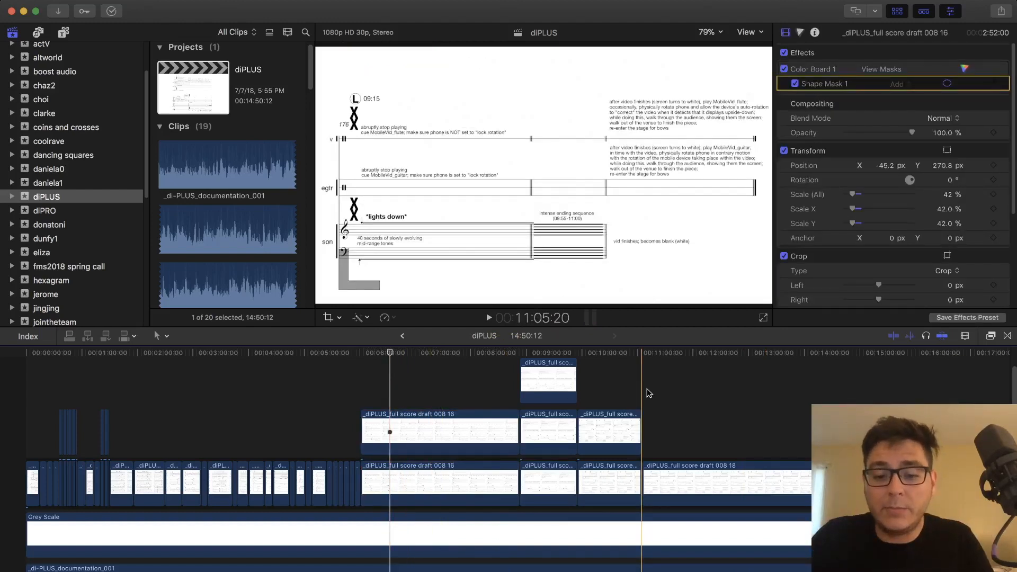
# Combine all the score clips and the Grey Scale background, without the documentation audio, into a compound clip named diPLUS Clip in the diPLUS event.
pyautogui.press('super+minus')
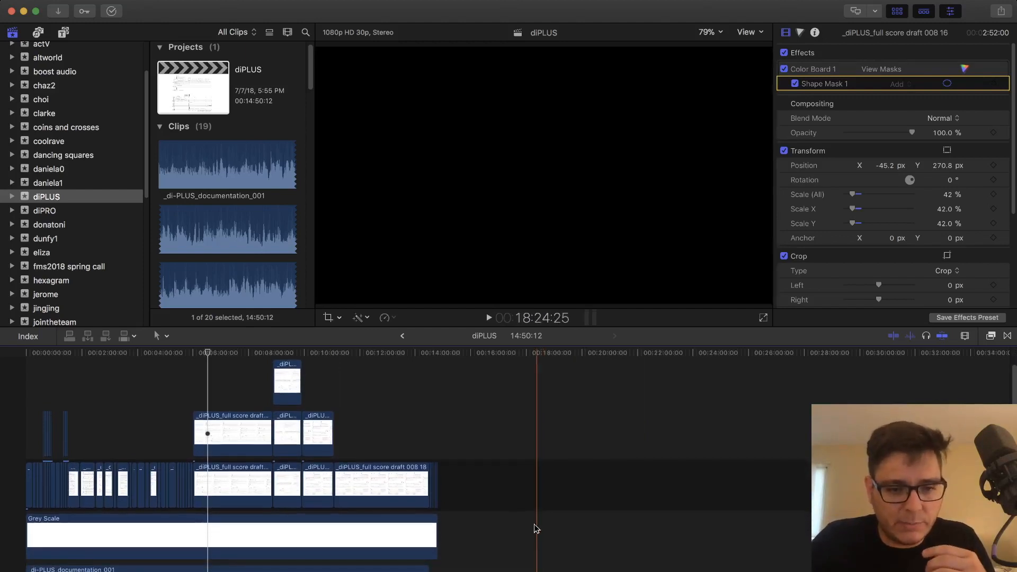
pyautogui.moveTo(481, 542); pyautogui.dragTo(2, 355)
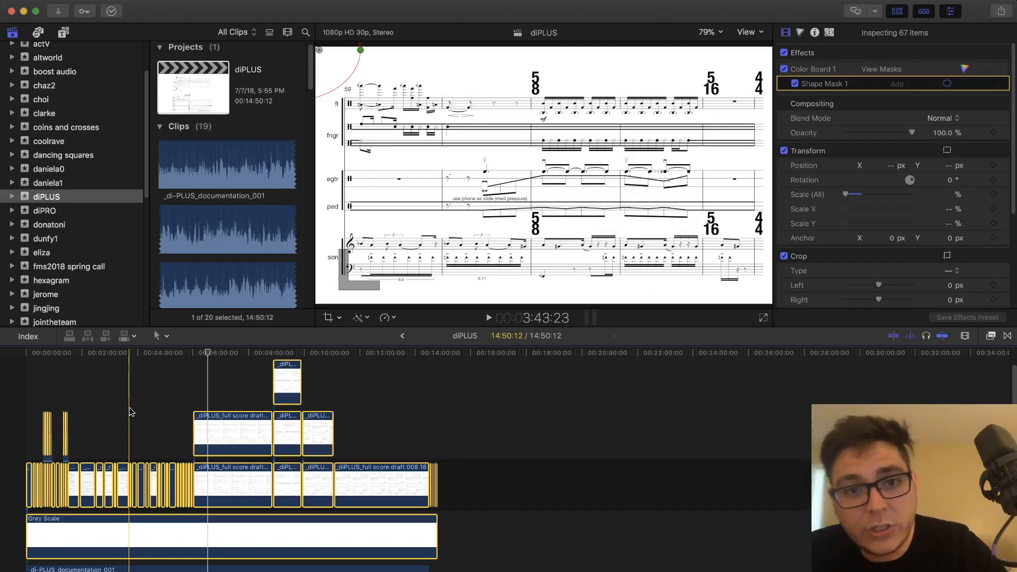
pyautogui.hotkey('alt', 'g')
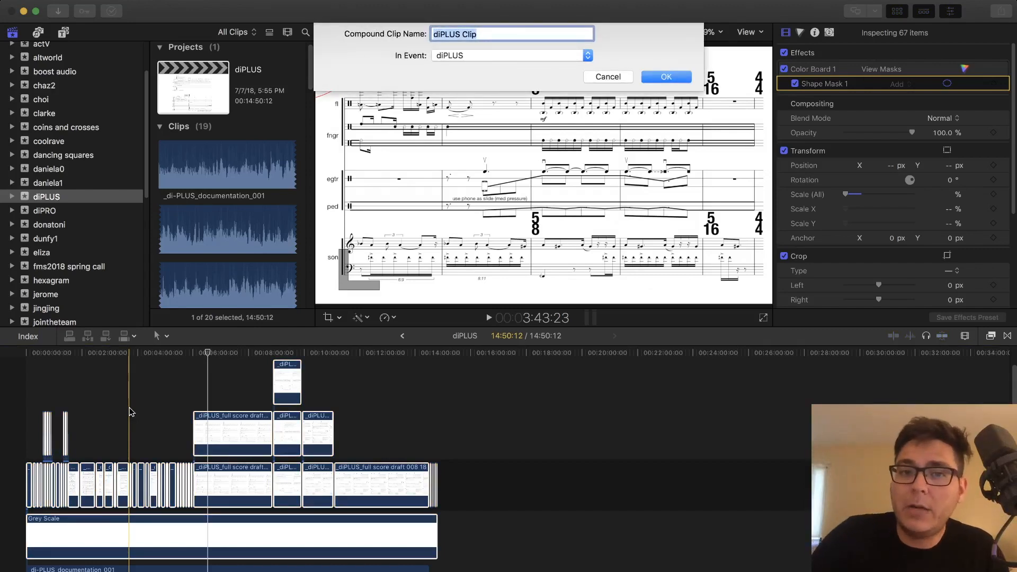
pyautogui.press('Return')
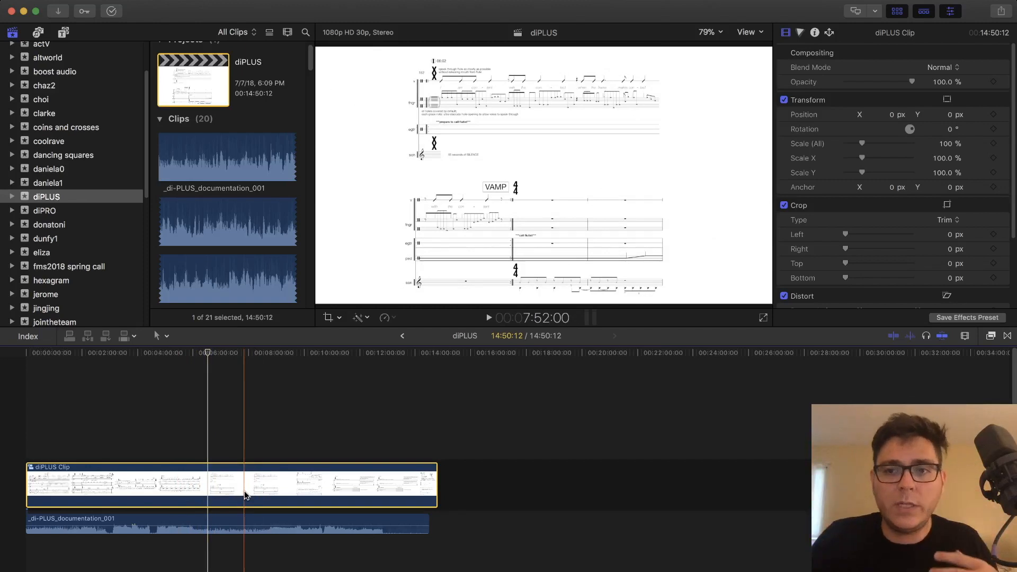
# Darken the compound clip's notation by setting the color board exposure to -51% for shadows and -21% for midtones.
pyautogui.click(800, 34)
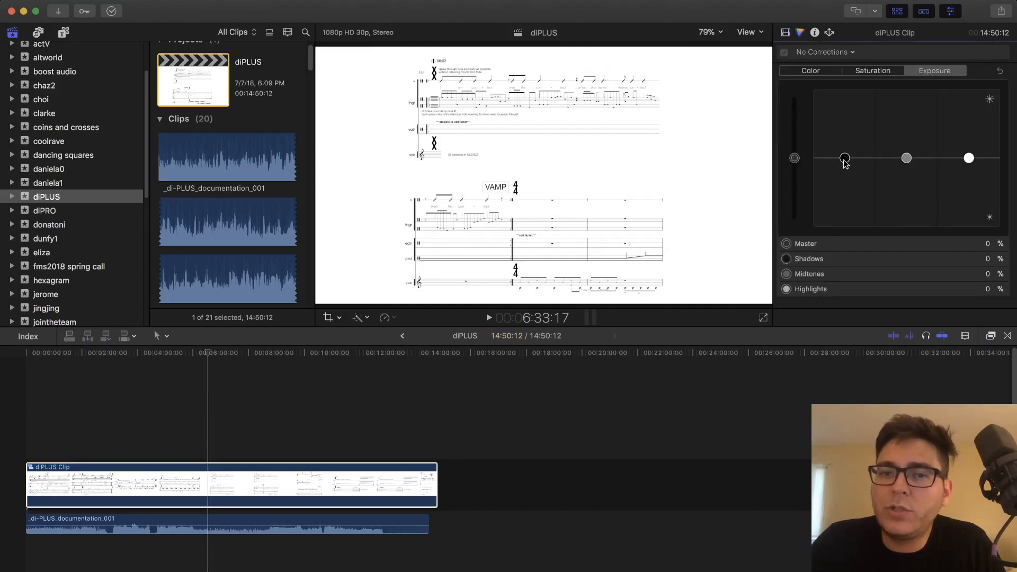
pyautogui.moveTo(845, 158); pyautogui.dragTo(845, 211)
pyautogui.moveTo(907, 158)
pyautogui.mouseDown()
pyautogui.moveTo(906, 204)
pyautogui.moveTo(906, 175)
pyautogui.mouseUp()
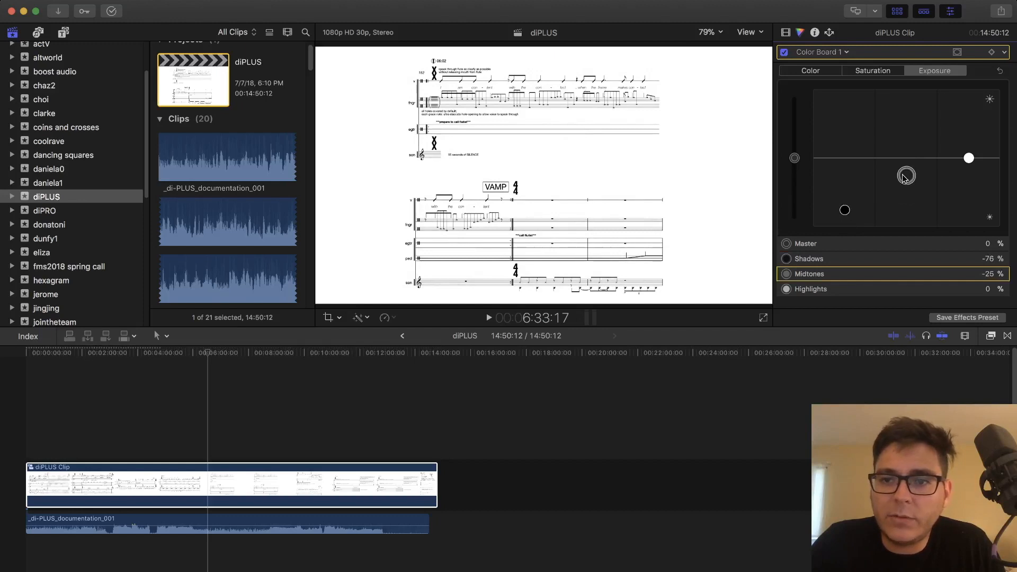
pyautogui.moveTo(846, 212); pyautogui.dragTo(845, 192)
pyautogui.moveTo(907, 176); pyautogui.dragTo(907, 171)
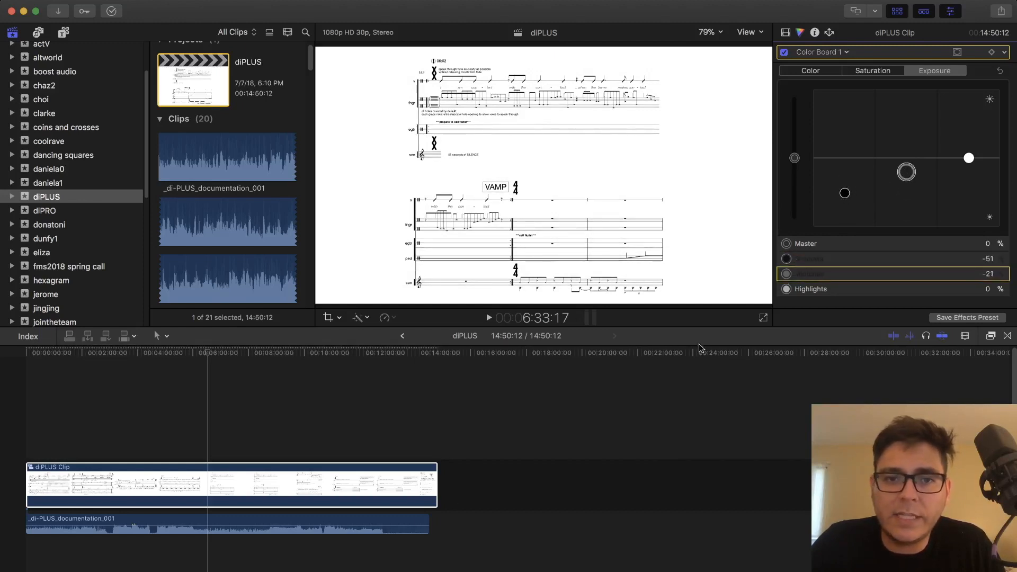